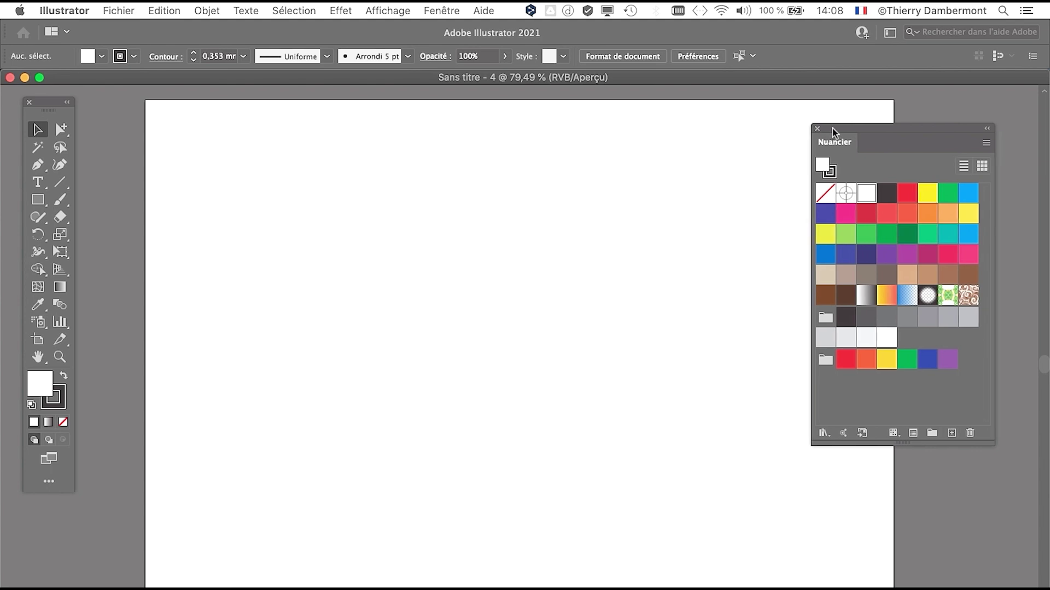
Step: Move the floating Nuancier swatches beside the artboard, clear of the drawing area
{"action": "left_click_drag", "start_coordinate": [832, 128], "coordinate": [843, 130]}
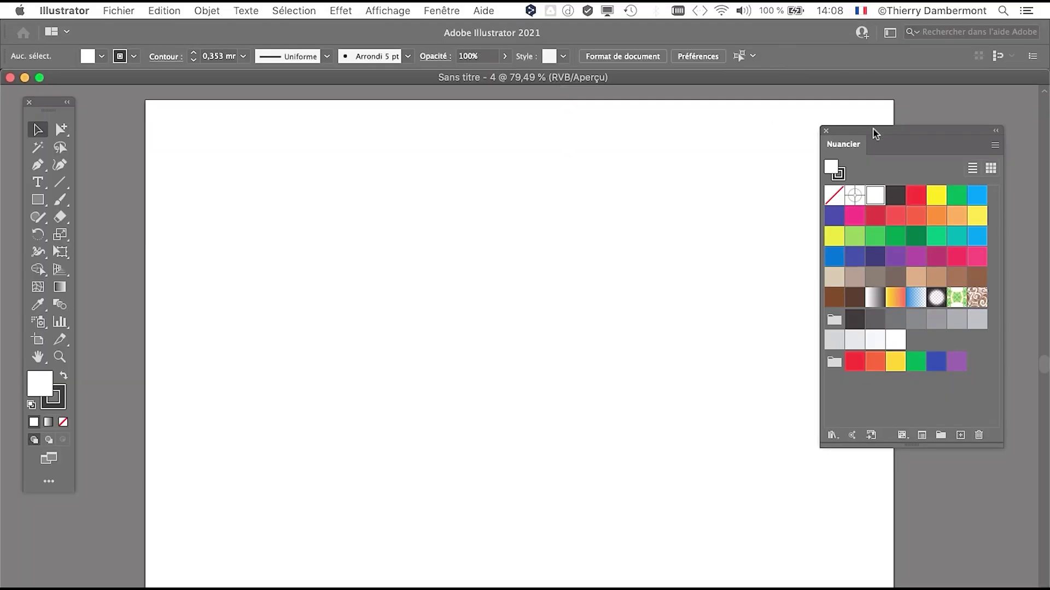
{"action": "left_click_drag", "start_coordinate": [874, 129], "coordinate": [891, 124]}
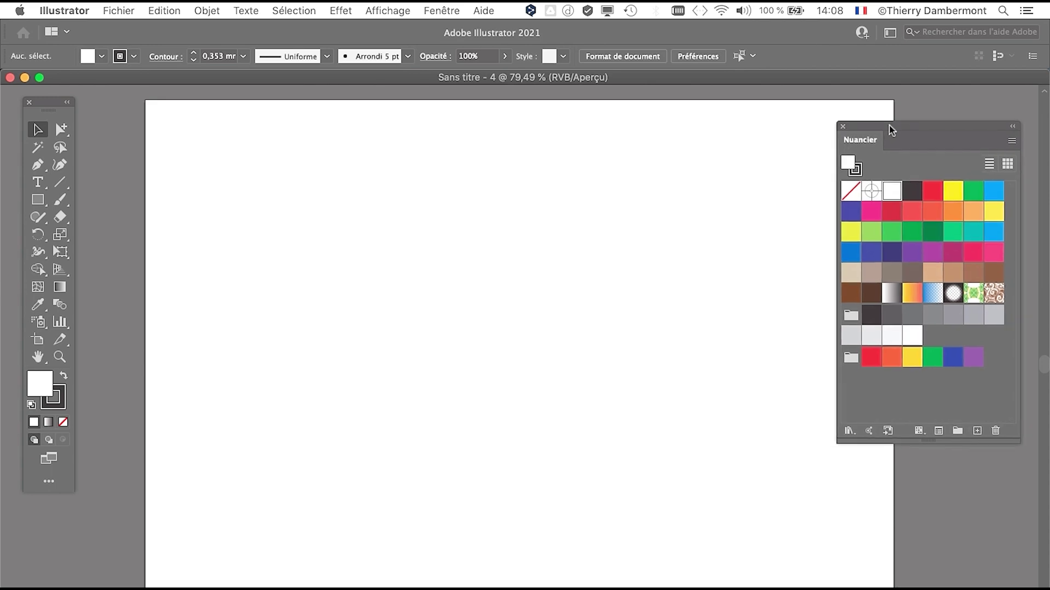
{"action": "left_click", "coordinate": [398, 8]}
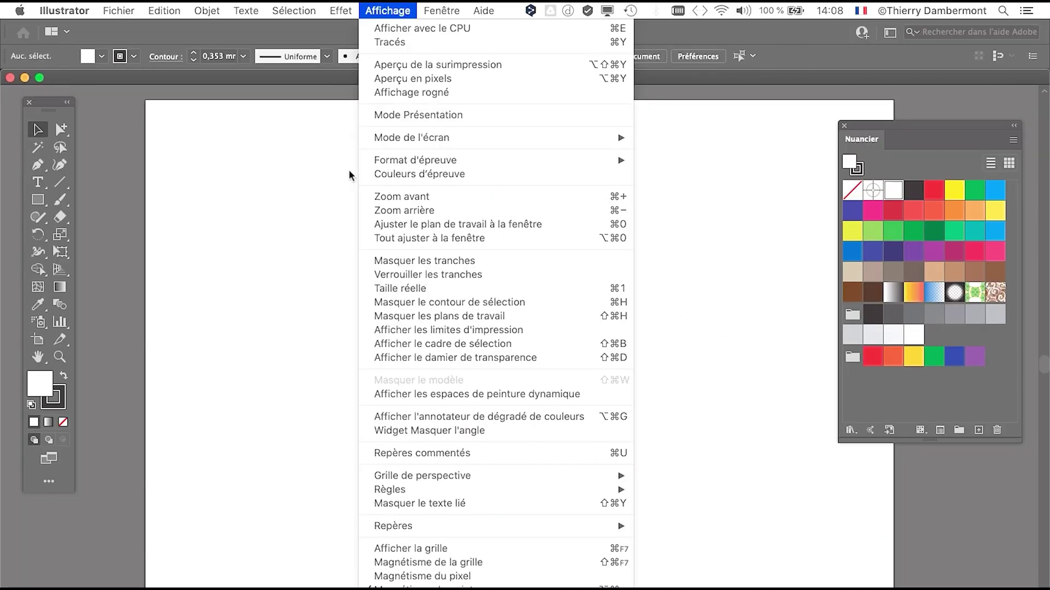
{"action": "left_click", "coordinate": [258, 80]}
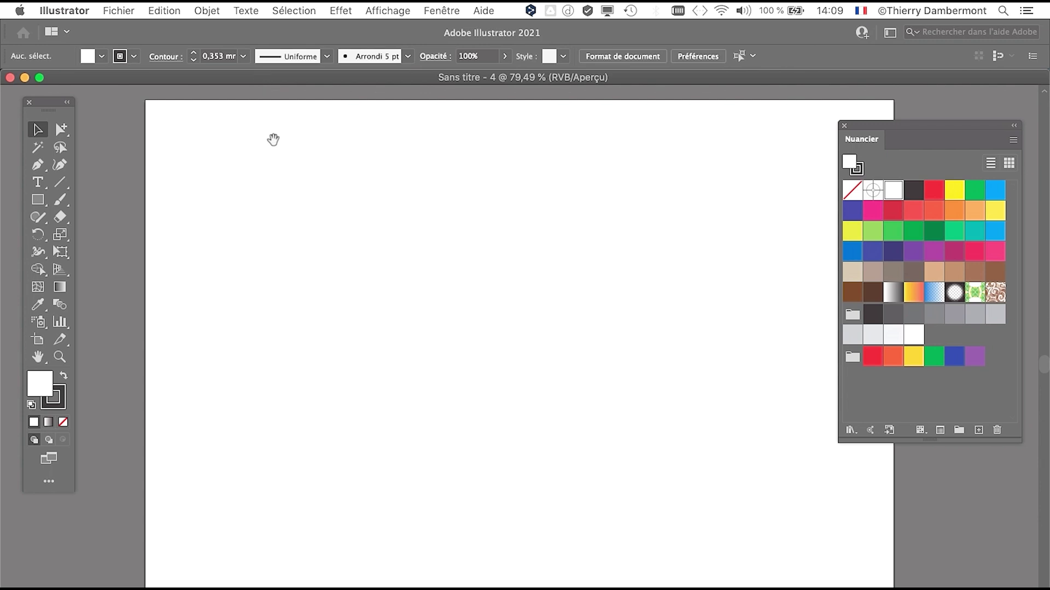
{"action": "left_click_drag", "start_coordinate": [307, 176], "coordinate": [269, 169]}
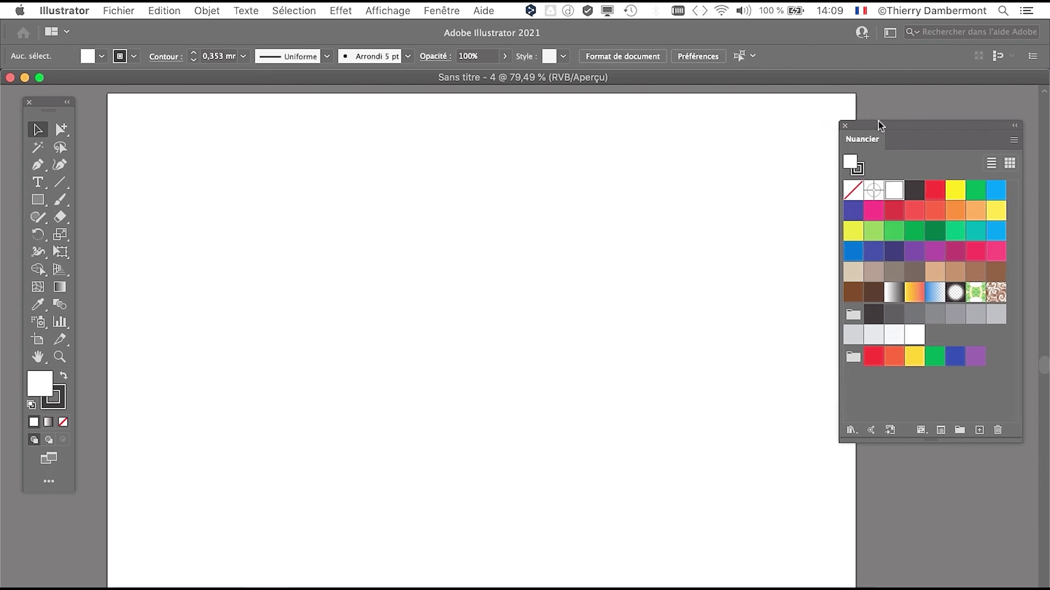
{"action": "left_click_drag", "start_coordinate": [878, 123], "coordinate": [918, 117]}
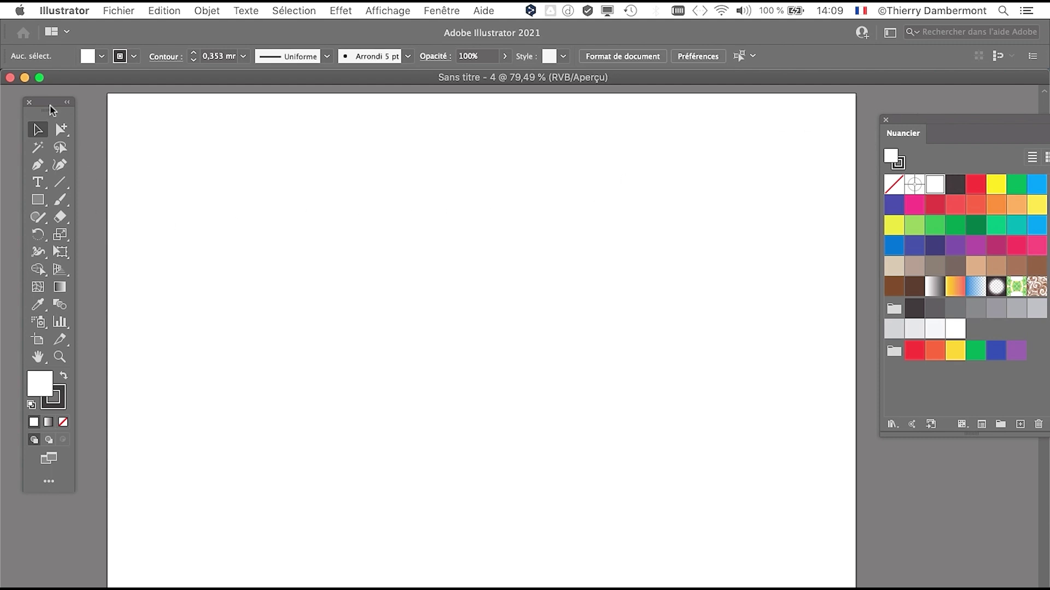
Step: Detach the shape tools into a floating palette with the Polygon tool active, and arrange the palettes around the drawing area
{"action": "left_click_drag", "start_coordinate": [50, 109], "coordinate": [148, 150]}
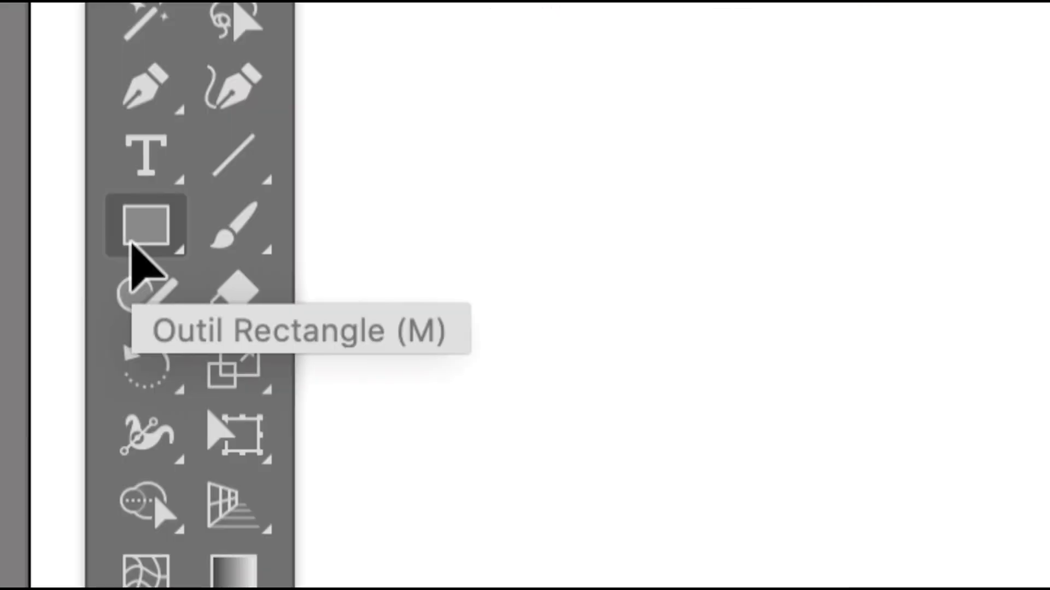
{"action": "left_click", "coordinate": [131, 244]}
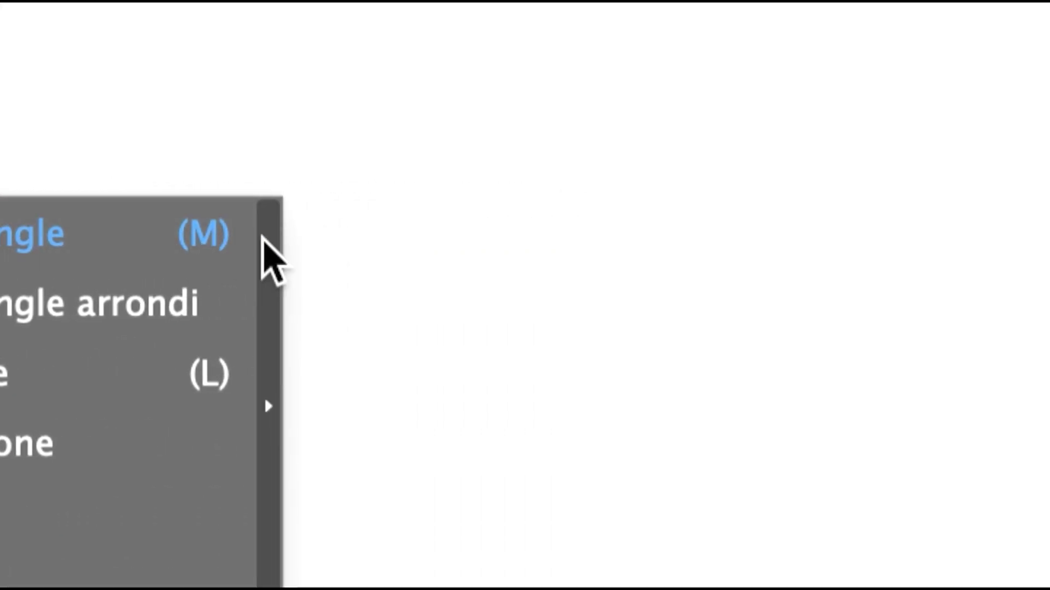
{"action": "left_click", "coordinate": [263, 252]}
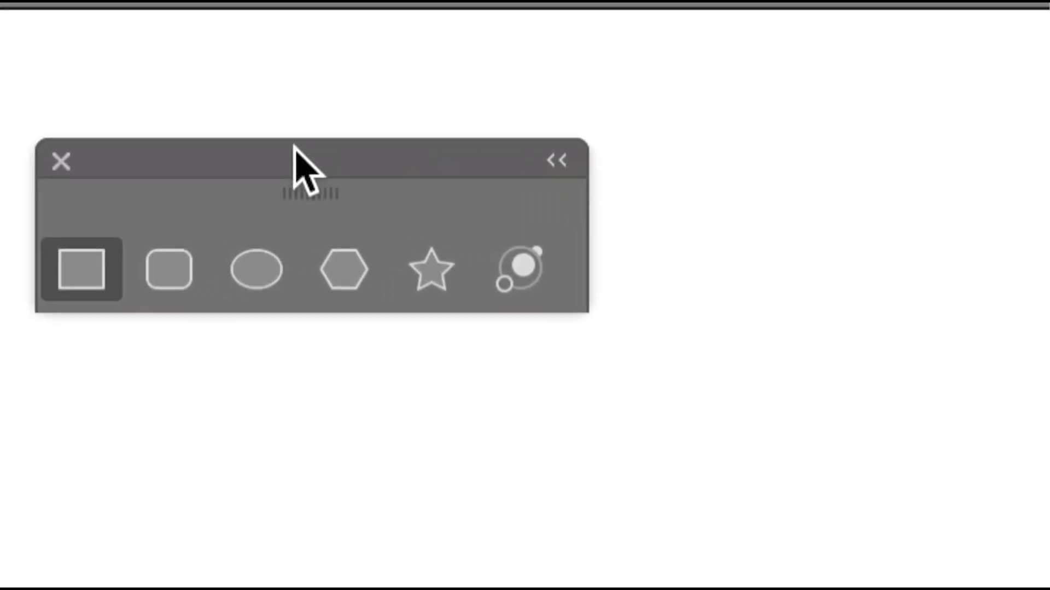
{"action": "left_click", "coordinate": [339, 178]}
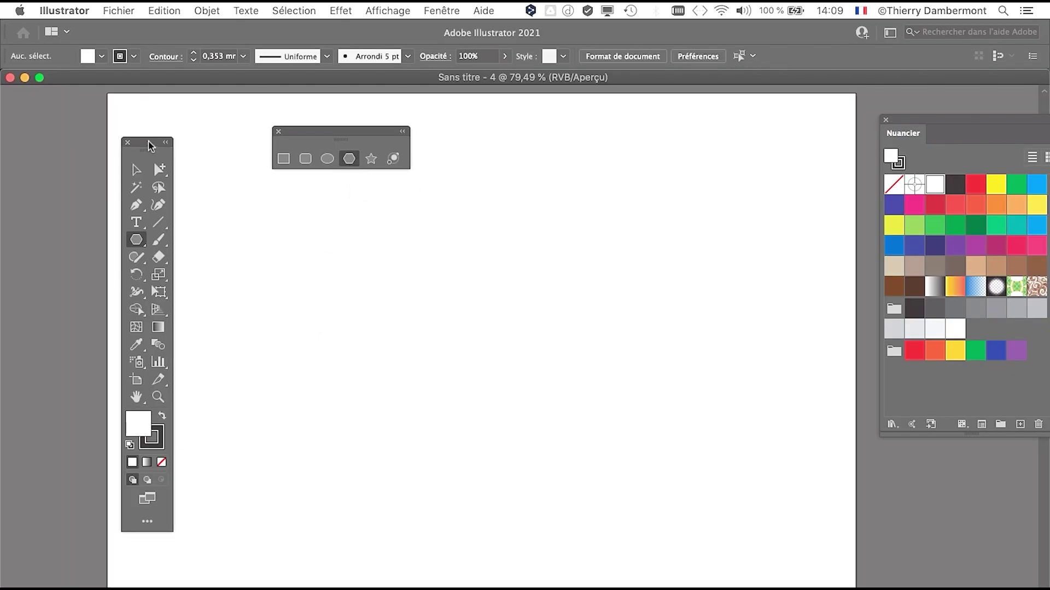
{"action": "left_click_drag", "start_coordinate": [151, 144], "coordinate": [69, 111]}
{"action": "left_click_drag", "start_coordinate": [307, 128], "coordinate": [704, 122]}
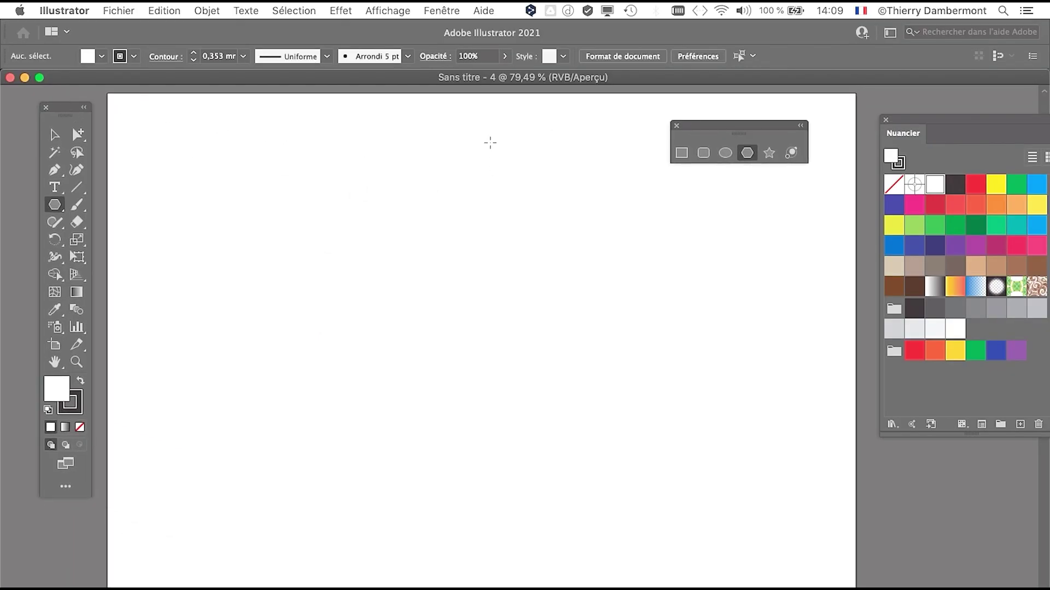
Step: Draw a polygon in the artboard's upper area, reduced to three sides to form an upright triangle with a level base
{"action": "left_click_drag", "start_coordinate": [257, 207], "coordinate": [328, 222]}
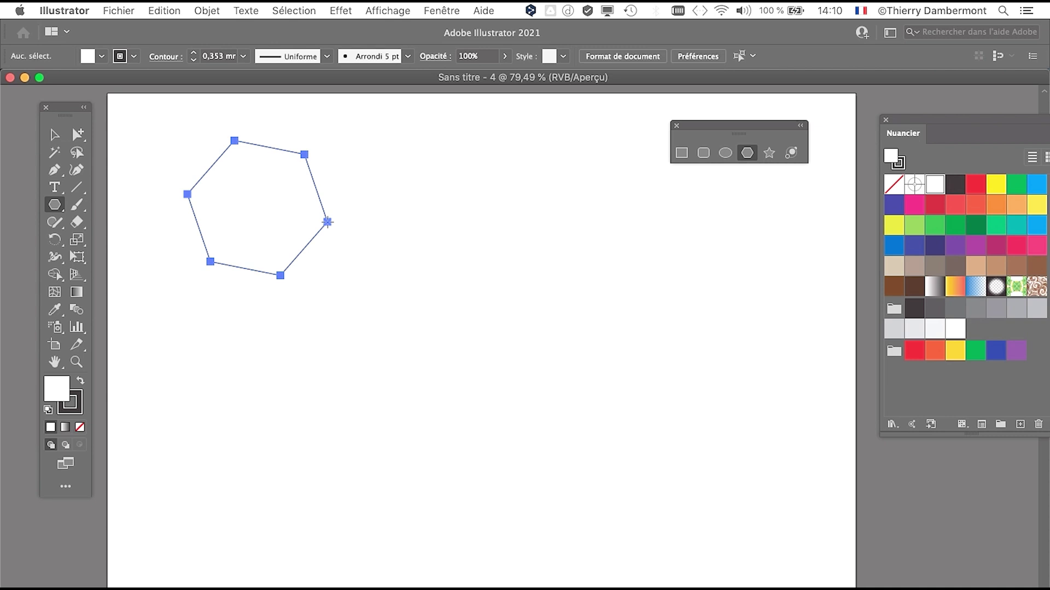
{"action": "left_click_drag", "start_coordinate": [328, 222], "coordinate": [338, 187]}
{"action": "key", "text": "Down"}
{"action": "key", "text": "Down"}
{"action": "key", "text": "Down"}
{"action": "key", "text": "Up"}
{"action": "key", "text": "Up"}
{"action": "key", "text": "Up"}
{"action": "key", "text": "Up"}
{"action": "key", "text": "Up"}
{"action": "key", "text": "Up"}
{"action": "key", "text": "Up"}
{"action": "key", "text": "Up"}
{"action": "key", "text": "Up"}
{"action": "key", "text": "Up"}
{"action": "key", "text": "Up"}
{"action": "key", "text": "Up"}
{"action": "key", "text": "Up"}
{"action": "key", "text": "Up"}
{"action": "key", "text": "Up"}
{"action": "key", "text": "Up"}
{"action": "key", "text": "Down"}
{"action": "key", "text": "Down"}
{"action": "key", "text": "Down"}
{"action": "key", "text": "Down"}
{"action": "key", "text": "Down"}
{"action": "key", "text": "Down"}
{"action": "key", "text": "Down"}
{"action": "key", "text": "Down"}
{"action": "key", "text": "Down"}
{"action": "key", "text": "Down"}
{"action": "key", "text": "Down"}
{"action": "key", "text": "Down"}
{"action": "key", "text": "Down"}
{"action": "key", "text": "Down"}
{"action": "key", "text": "Down"}
{"action": "key", "text": "Down"}
{"action": "key", "text": "Up"}
{"action": "key", "text": "Down"}
{"action": "key", "text": "shift"}
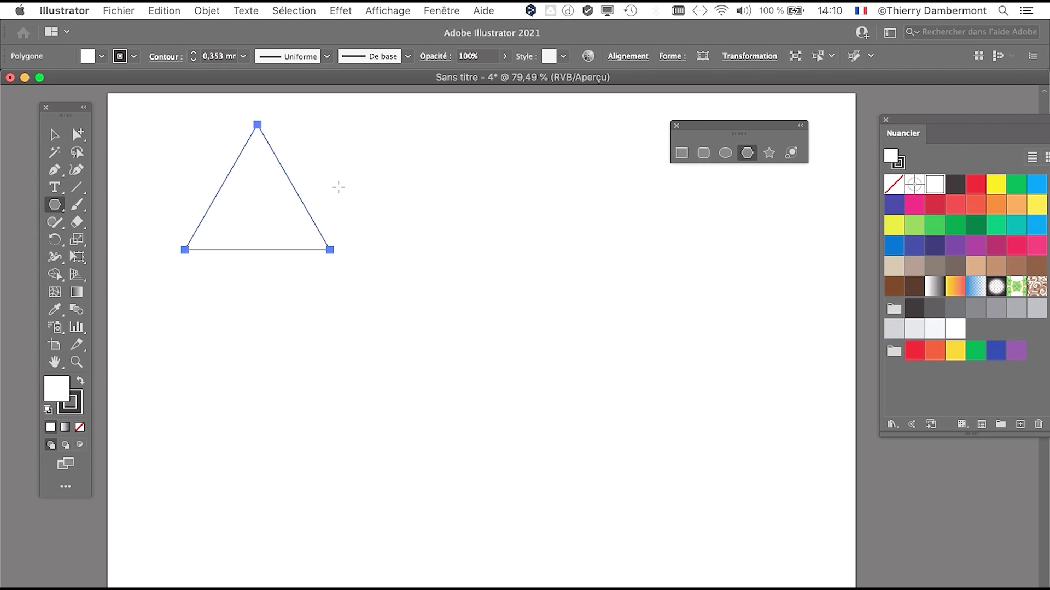
Step: Display the on-screen keyboard visualizer, examine its arrow keys and close it again
{"action": "left_click", "coordinate": [861, 10]}
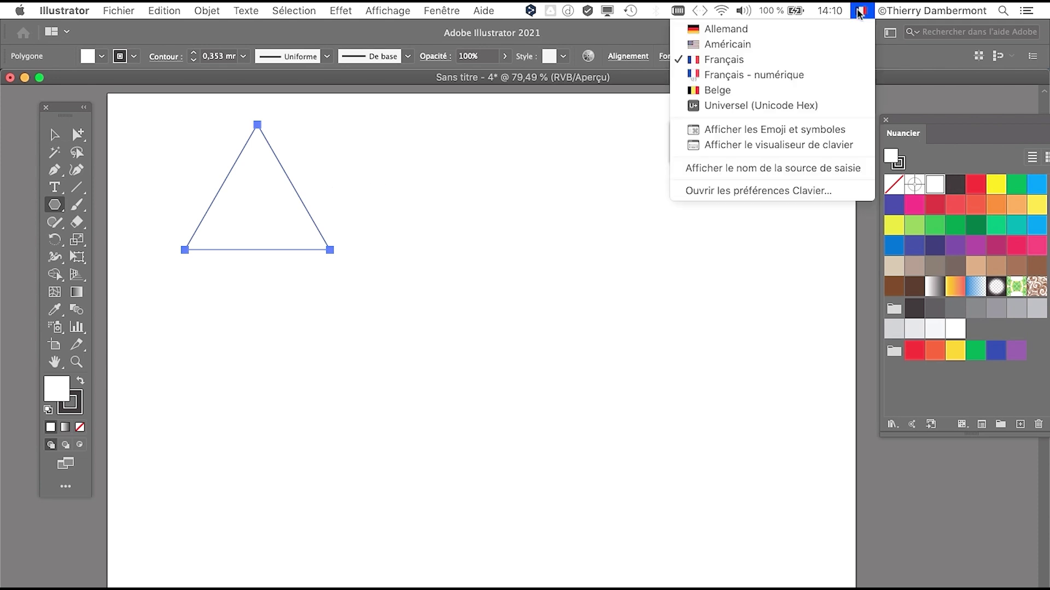
{"action": "left_click", "coordinate": [839, 144]}
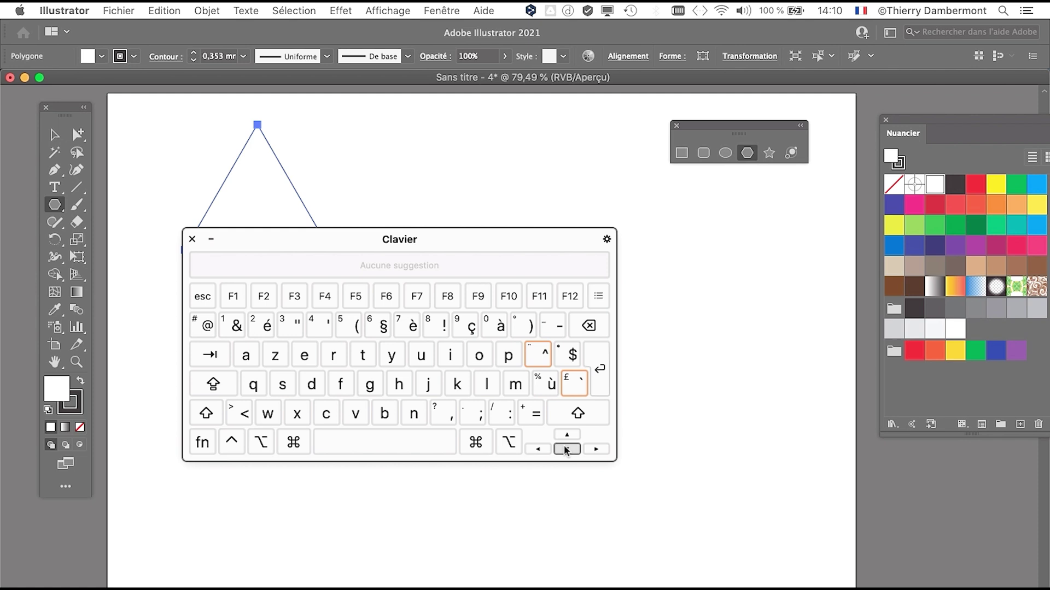
{"action": "key", "text": "super+alt+8"}
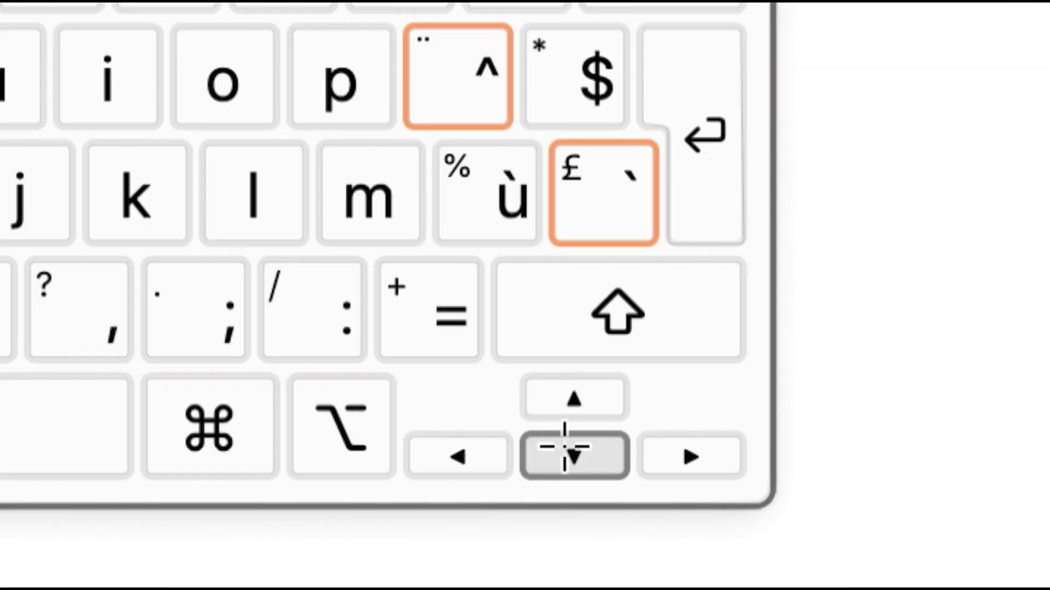
{"action": "key", "text": "super+alt+equal"}
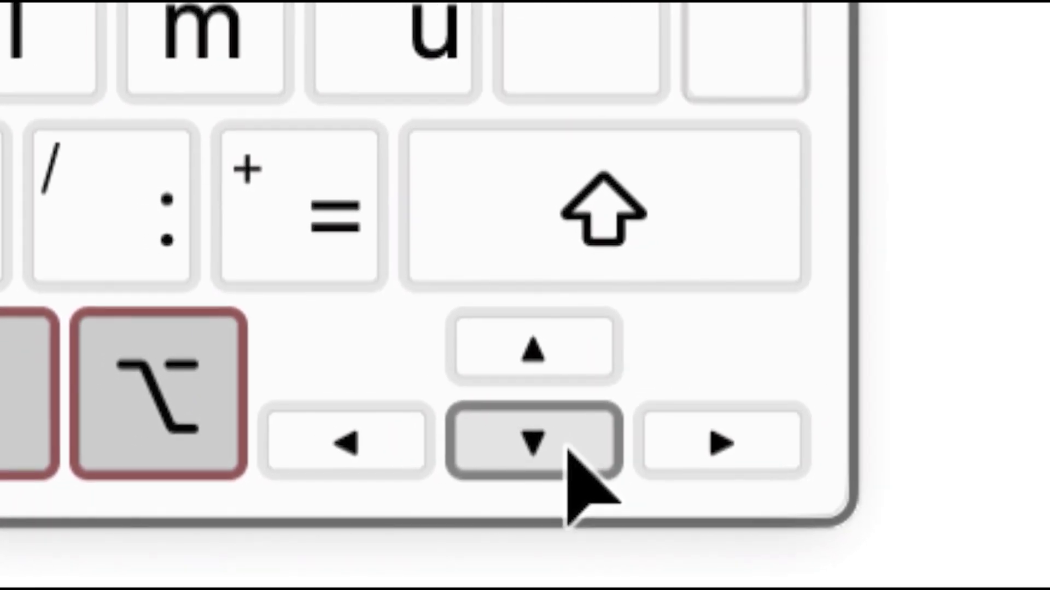
{"action": "left_click", "coordinate": [568, 453]}
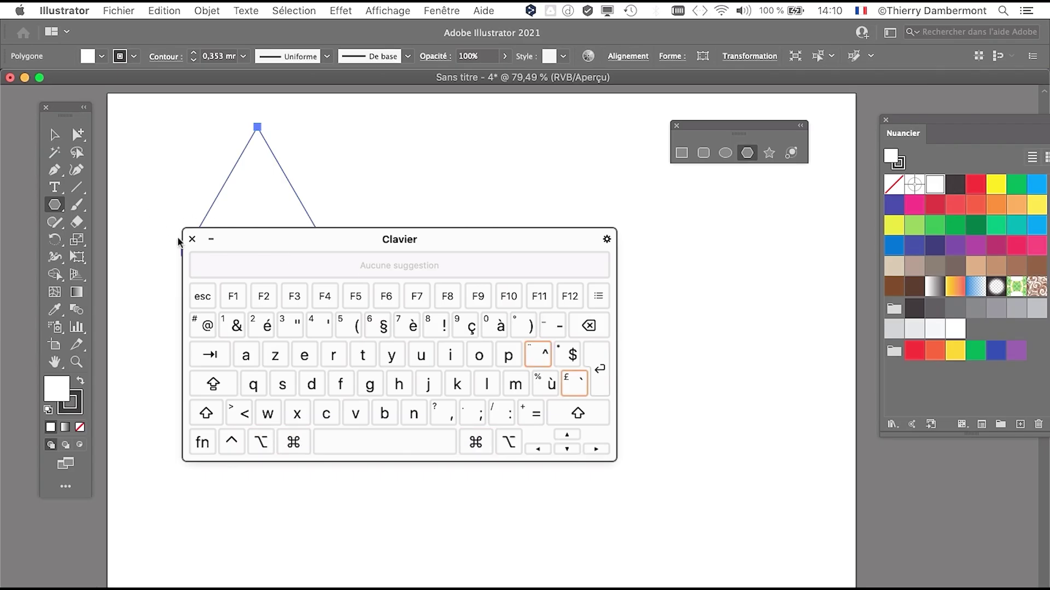
{"action": "left_click", "coordinate": [192, 240]}
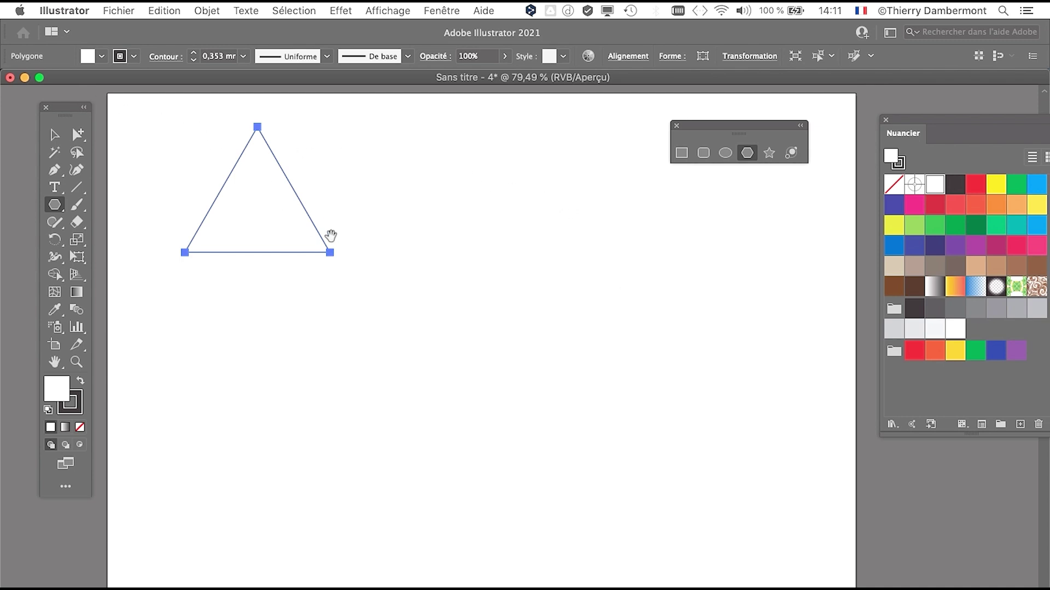
Step: Give the triangle an orange fill and a dark blue stroke from the swatches, working at 200 % zoom
{"action": "key", "text": "super+1"}
{"action": "key", "text": "super+plus"}
{"action": "key", "text": "super+plus"}
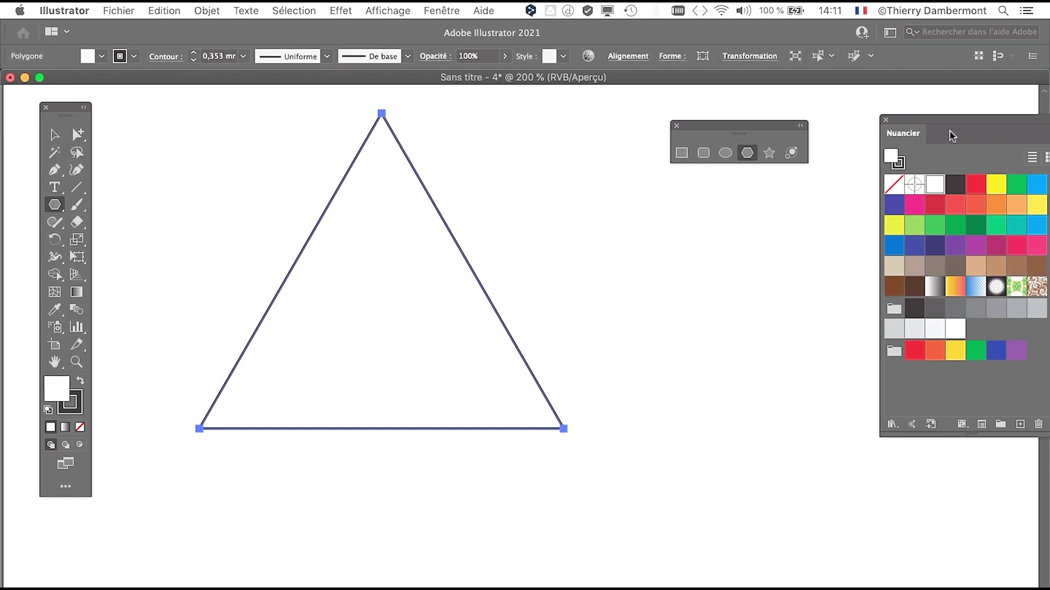
{"action": "left_click_drag", "start_coordinate": [943, 130], "coordinate": [760, 229]}
{"action": "left_click", "coordinate": [814, 311]}
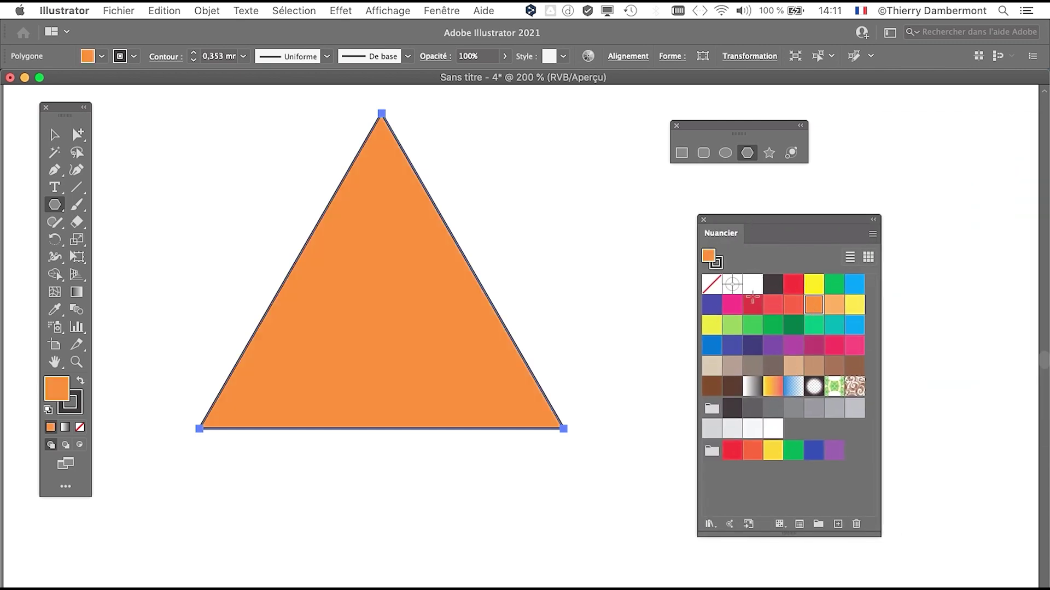
{"action": "left_click", "coordinate": [77, 407]}
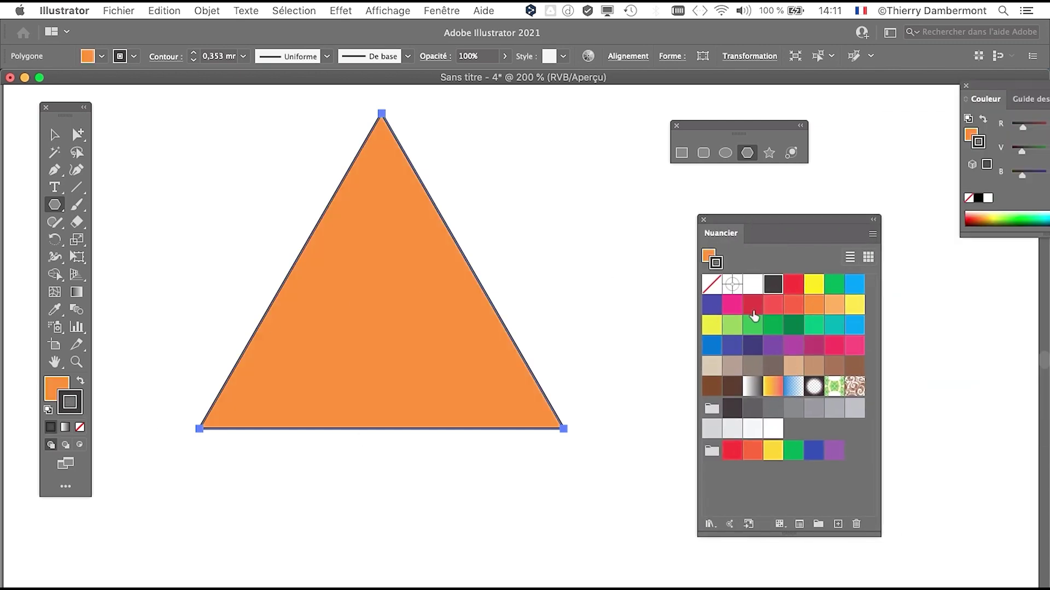
{"action": "left_click", "coordinate": [752, 345]}
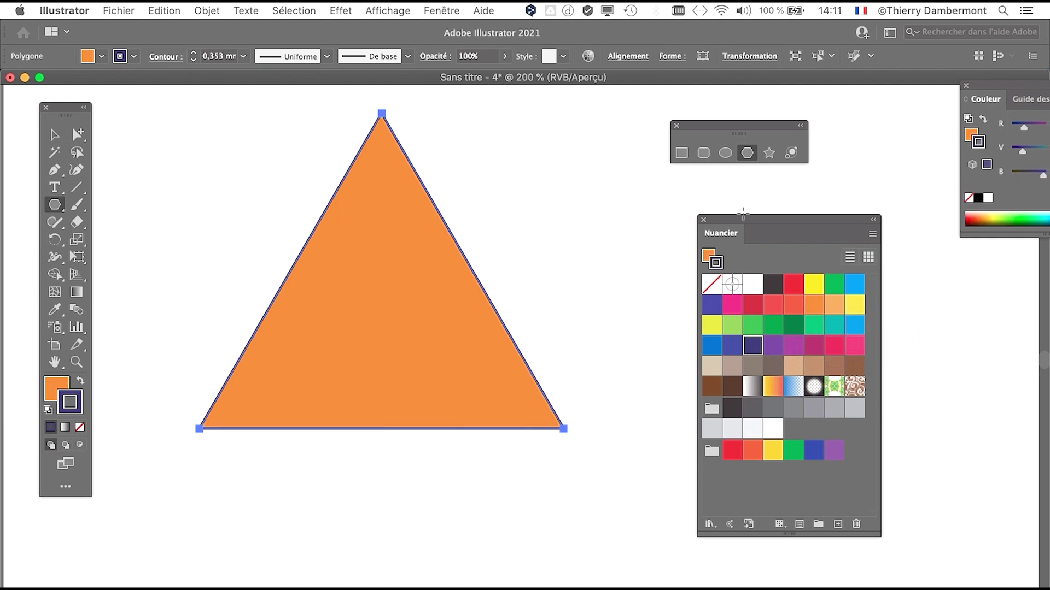
{"action": "left_click_drag", "start_coordinate": [474, 162], "coordinate": [455, 168]}
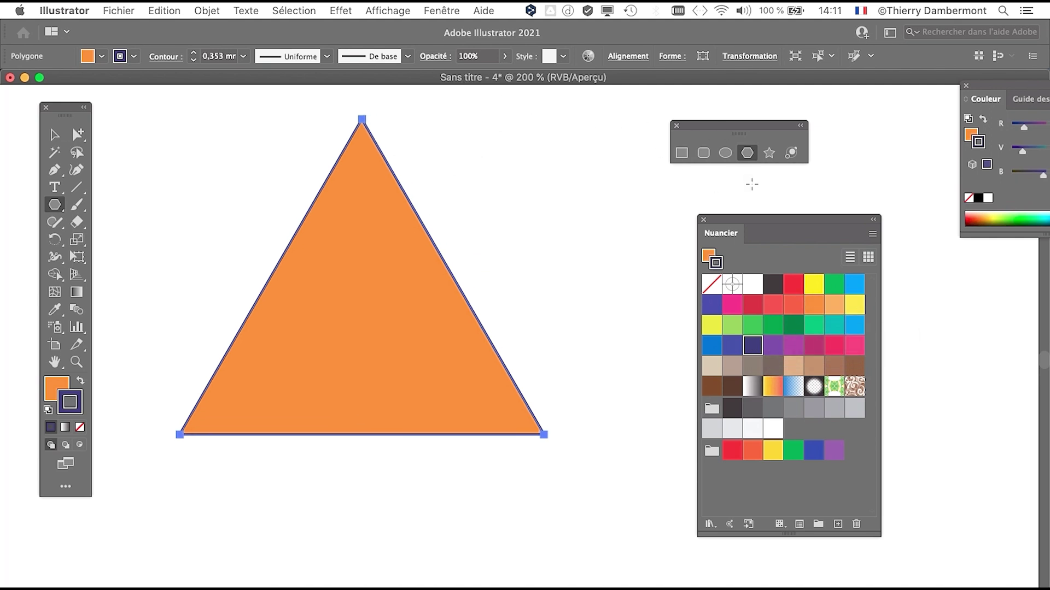
Step: Display the Contour settings beside the triangle and set its stroke weight to 4 mm
{"action": "left_click_drag", "start_coordinate": [741, 223], "coordinate": [929, 265]}
{"action": "left_click", "coordinate": [442, 11]}
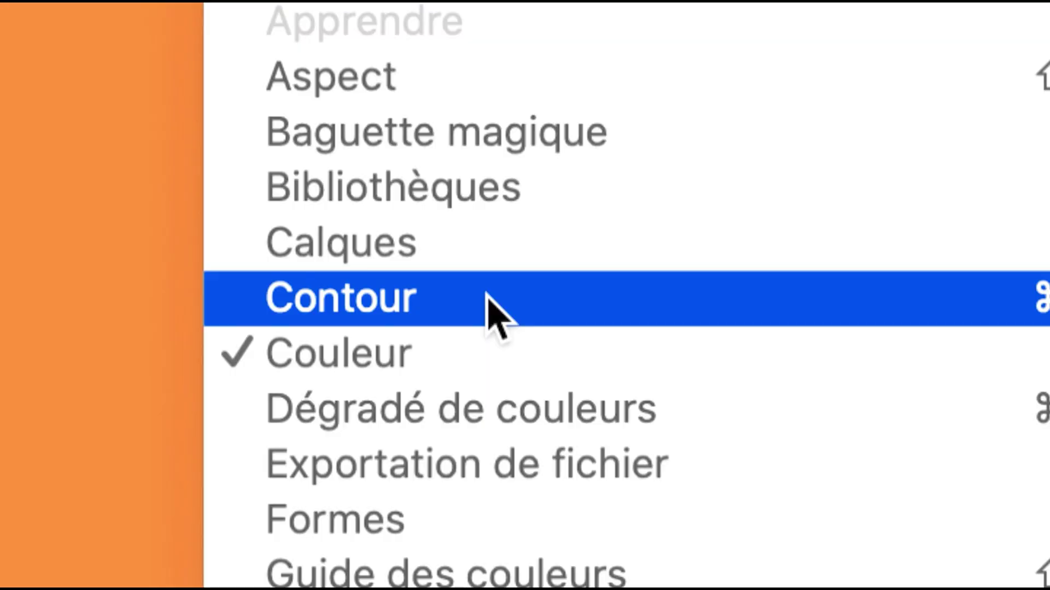
{"action": "left_click", "coordinate": [488, 298]}
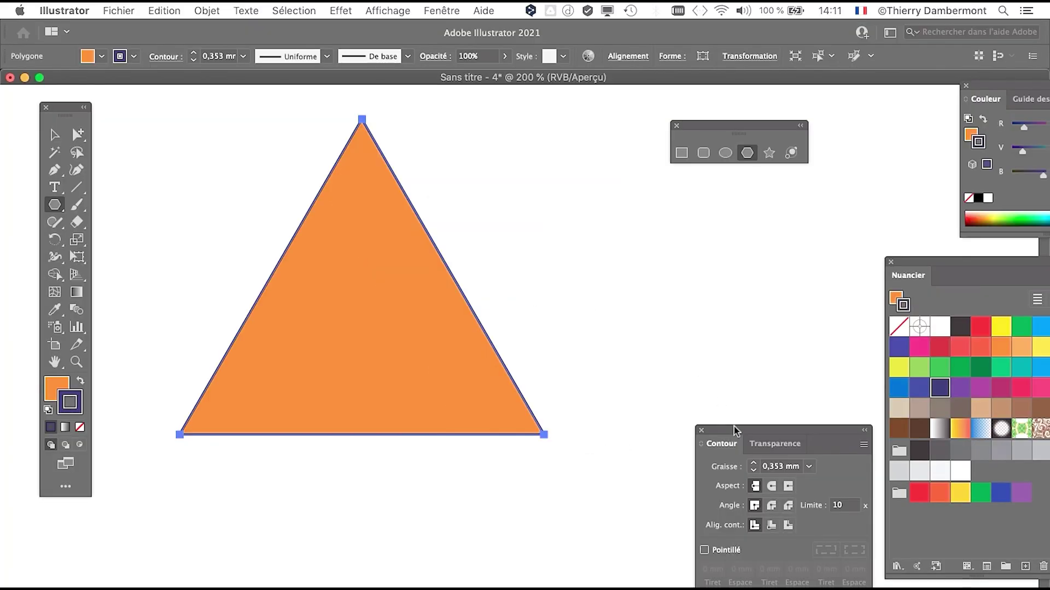
{"action": "left_click_drag", "start_coordinate": [735, 432], "coordinate": [637, 212]}
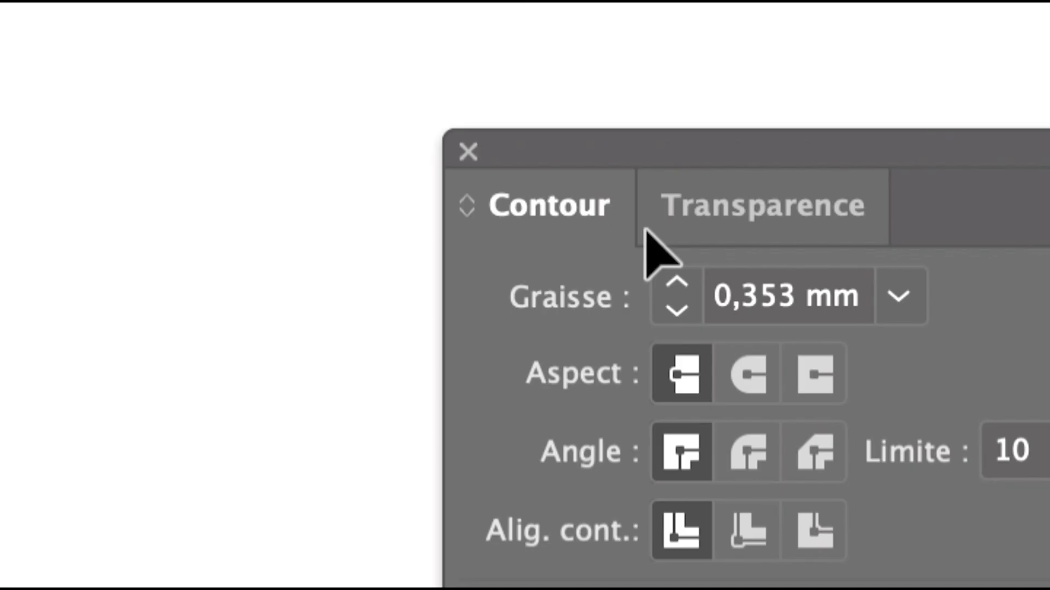
{"action": "left_click", "coordinate": [683, 284]}
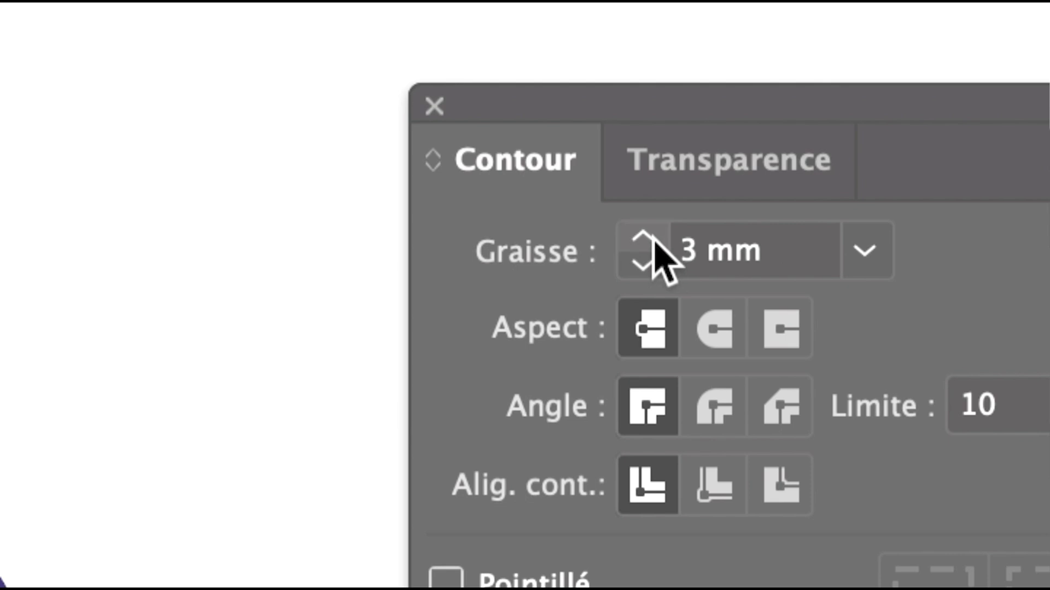
{"action": "left_click", "coordinate": [683, 284]}
{"action": "left_click", "coordinate": [655, 241]}
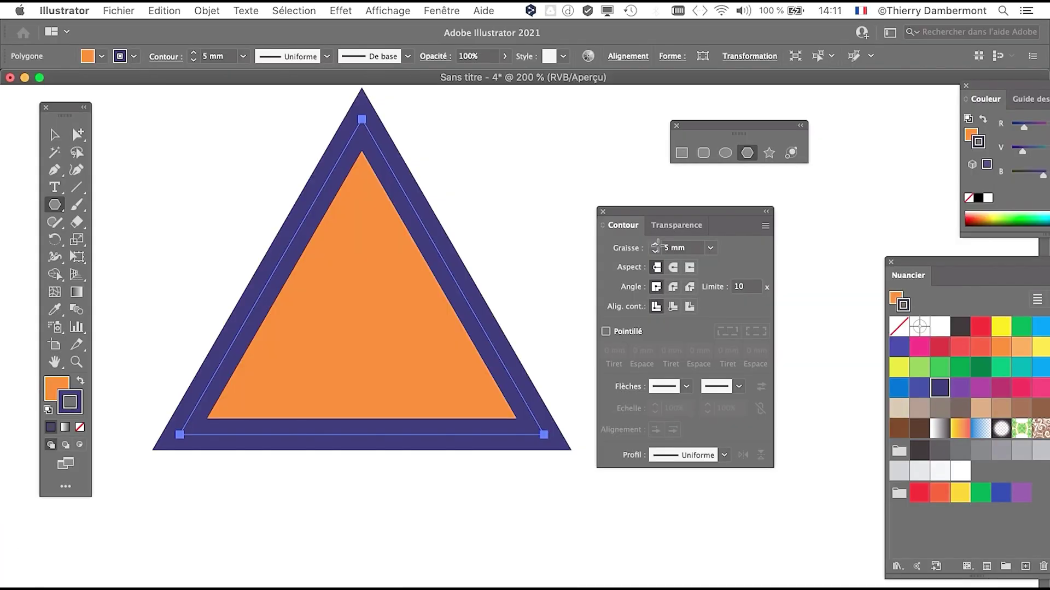
{"action": "left_click", "coordinate": [655, 251]}
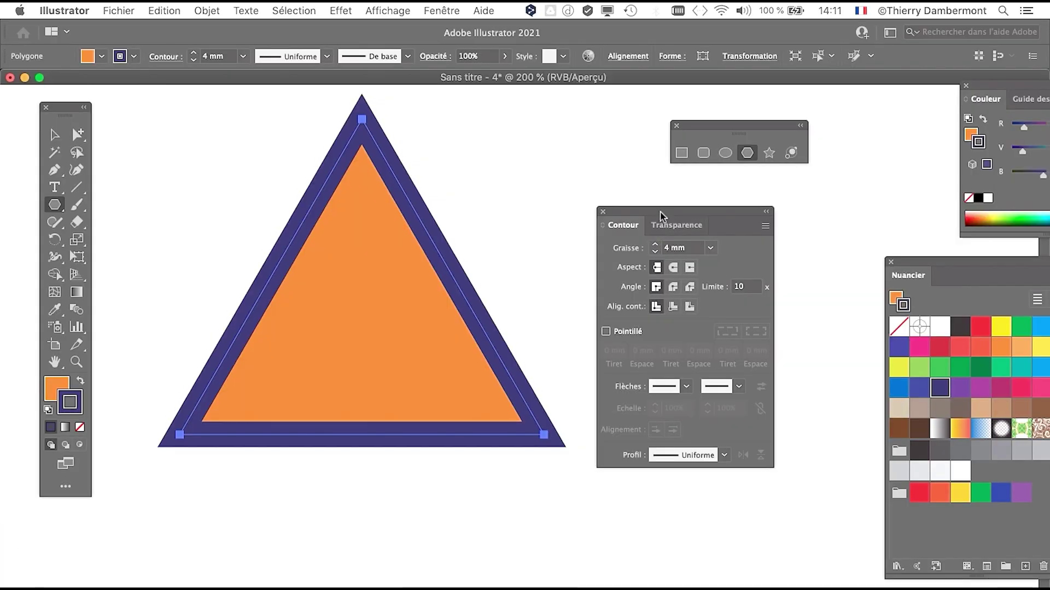
Step: Hide the additional Contour options so only the stroke weight remains, and show all the options again
{"action": "mouse_move", "coordinate": [660, 214]}
{"action": "left_mouse_down"}
{"action": "mouse_move", "coordinate": [719, 206]}
{"action": "mouse_move", "coordinate": [676, 207]}
{"action": "left_mouse_up"}
{"action": "scroll", "coordinate": [546, 260], "scroll_direction": "up", "scroll_amount": 3}
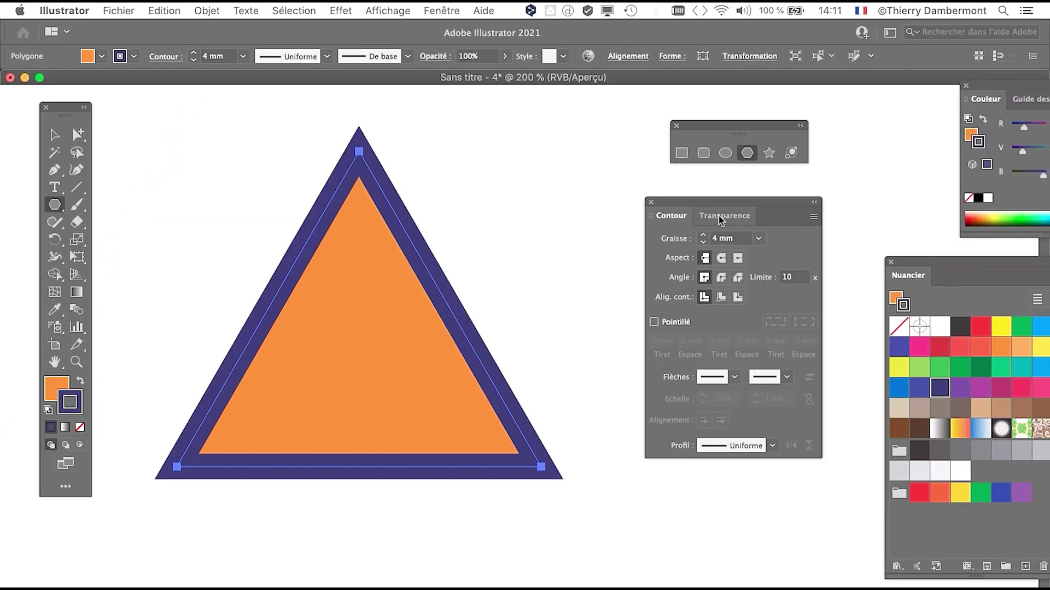
{"action": "left_click_drag", "start_coordinate": [702, 201], "coordinate": [655, 198]}
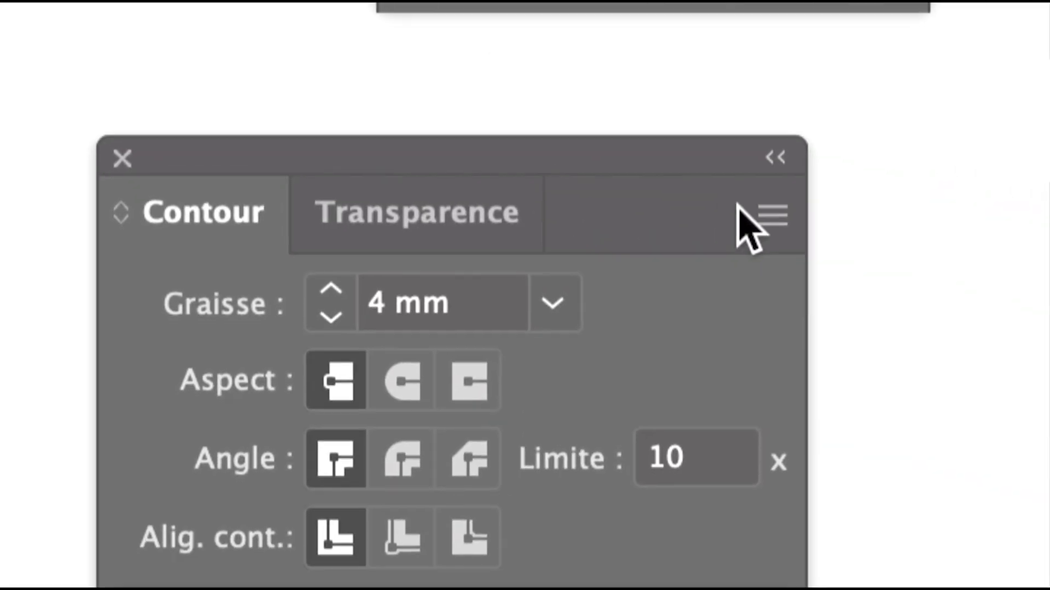
{"action": "left_click", "coordinate": [772, 214]}
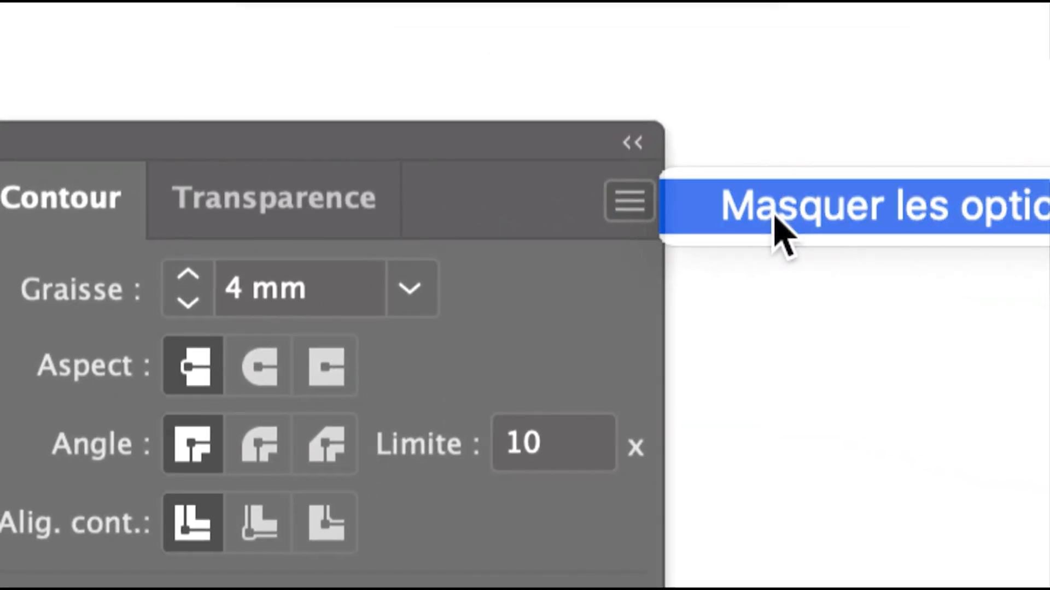
{"action": "left_click", "coordinate": [774, 216]}
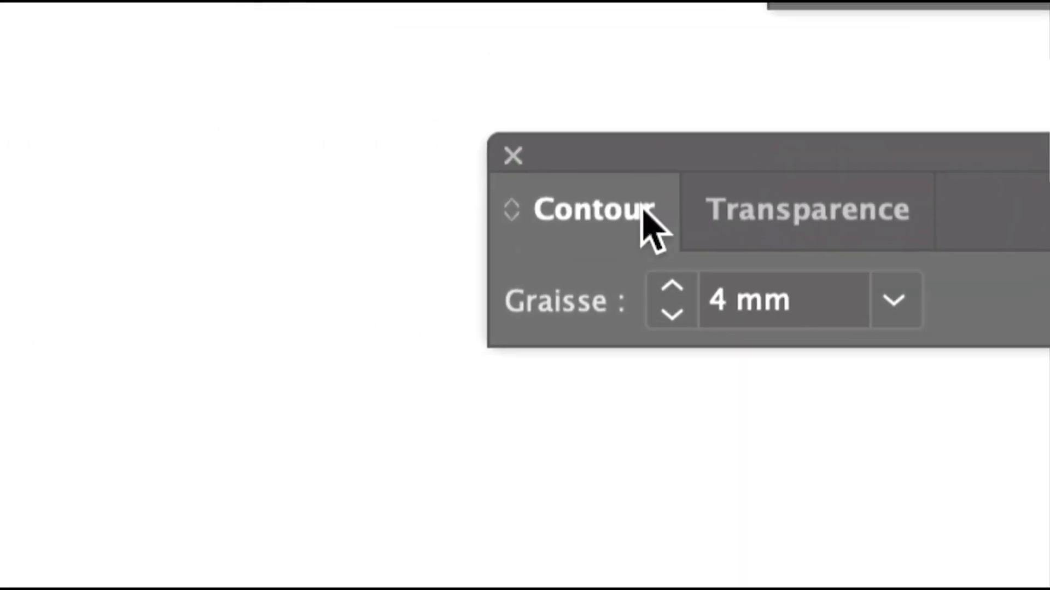
{"action": "left_click", "coordinate": [881, 192]}
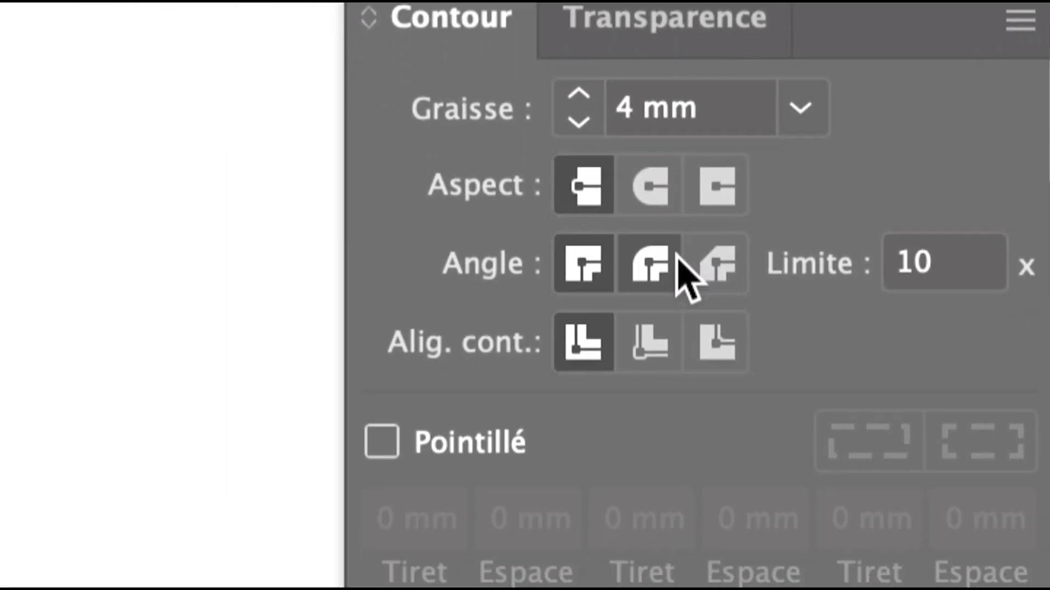
Step: Try the inside stroke alignment on the triangle, settle on aligning its stroke to the outside, and move the Contour settings clear of it
{"action": "left_click", "coordinate": [131, 542]}
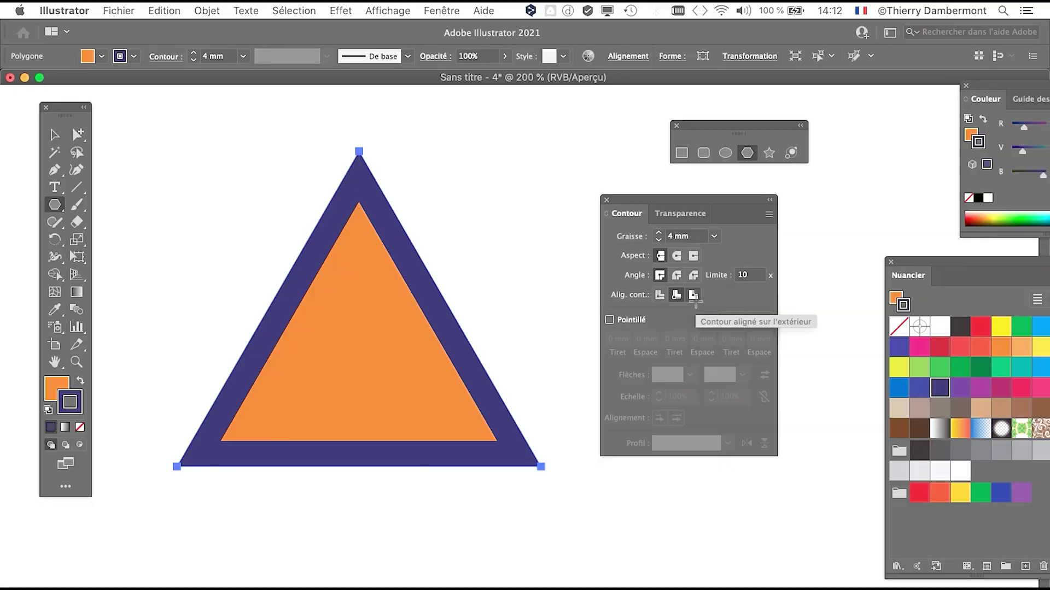
{"action": "left_click", "coordinate": [677, 254]}
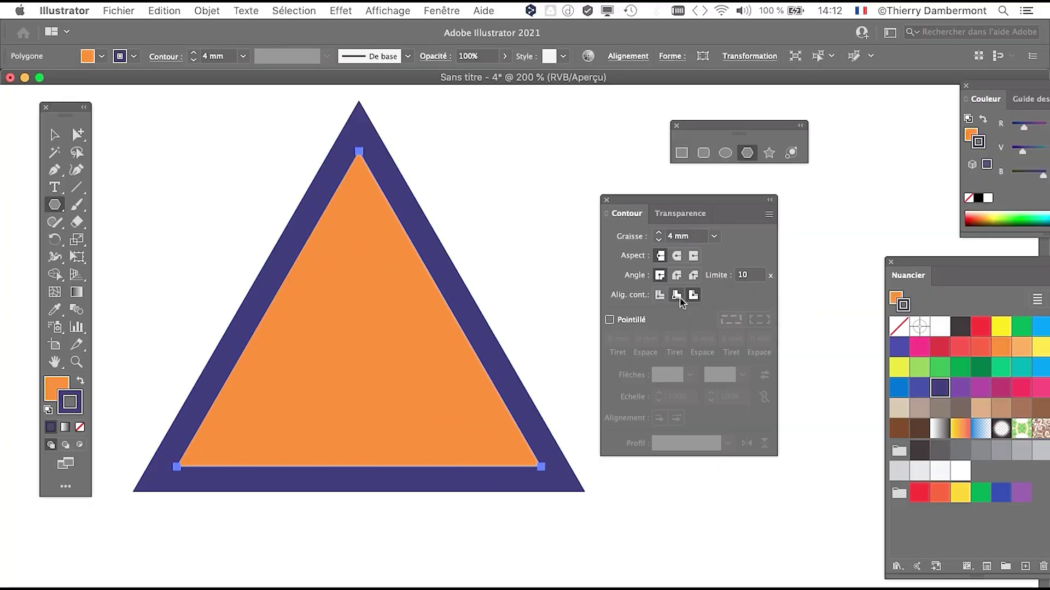
{"action": "left_click", "coordinate": [676, 295]}
{"action": "left_click", "coordinate": [692, 296]}
{"action": "left_click_drag", "start_coordinate": [662, 205], "coordinate": [730, 194]}
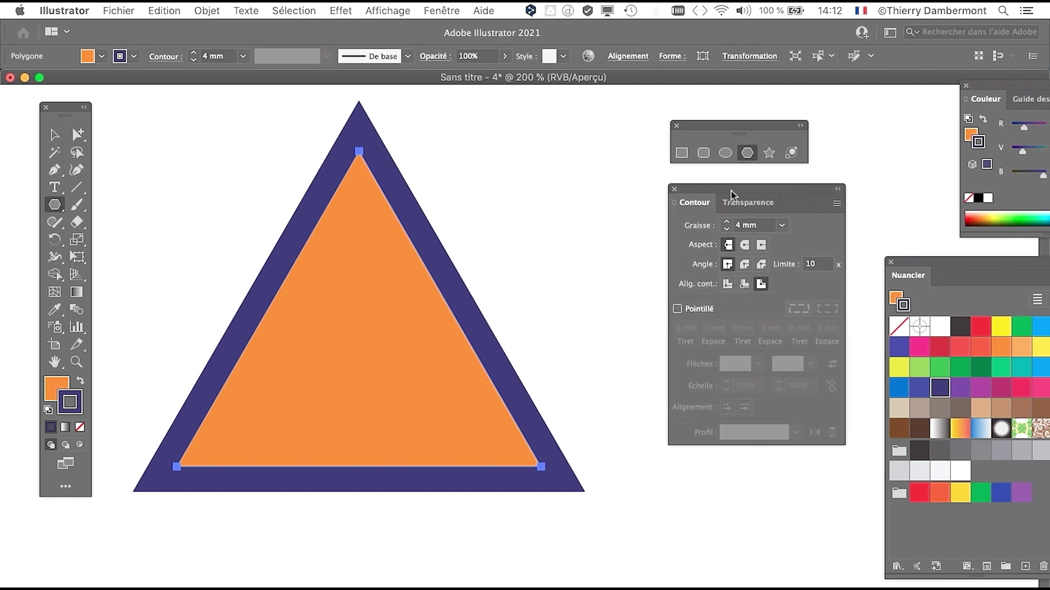
Step: Place a "Lorem ipsum" point text with the Type tool on the empty artboard area below the triangle
{"action": "scroll", "coordinate": [559, 296], "scroll_direction": "down", "scroll_amount": 1}
{"action": "scroll", "coordinate": [558, 296], "scroll_direction": "down", "scroll_amount": 1}
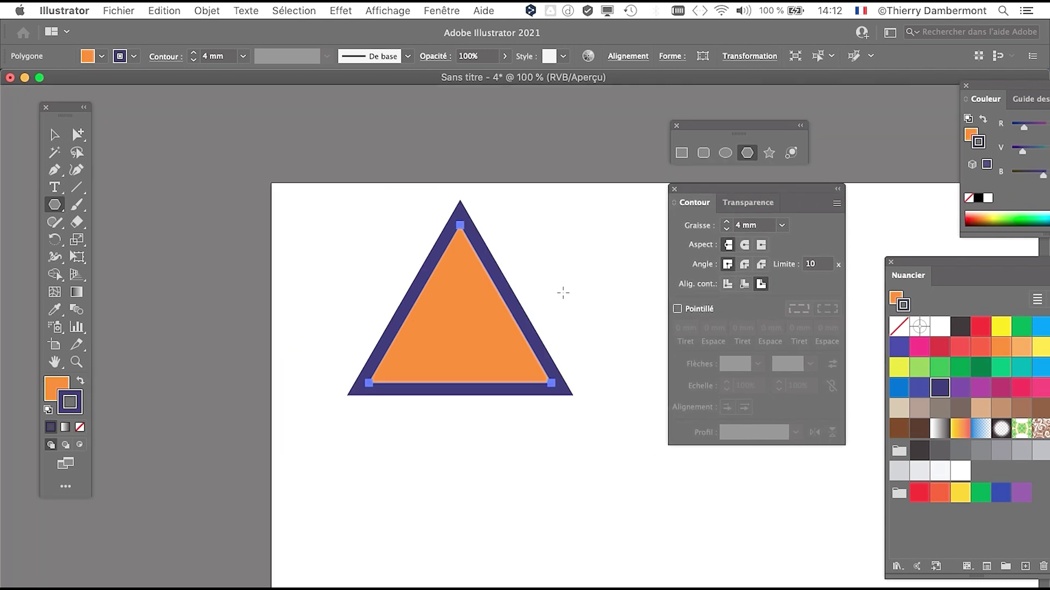
{"action": "left_click_drag", "start_coordinate": [480, 315], "coordinate": [312, 298]}
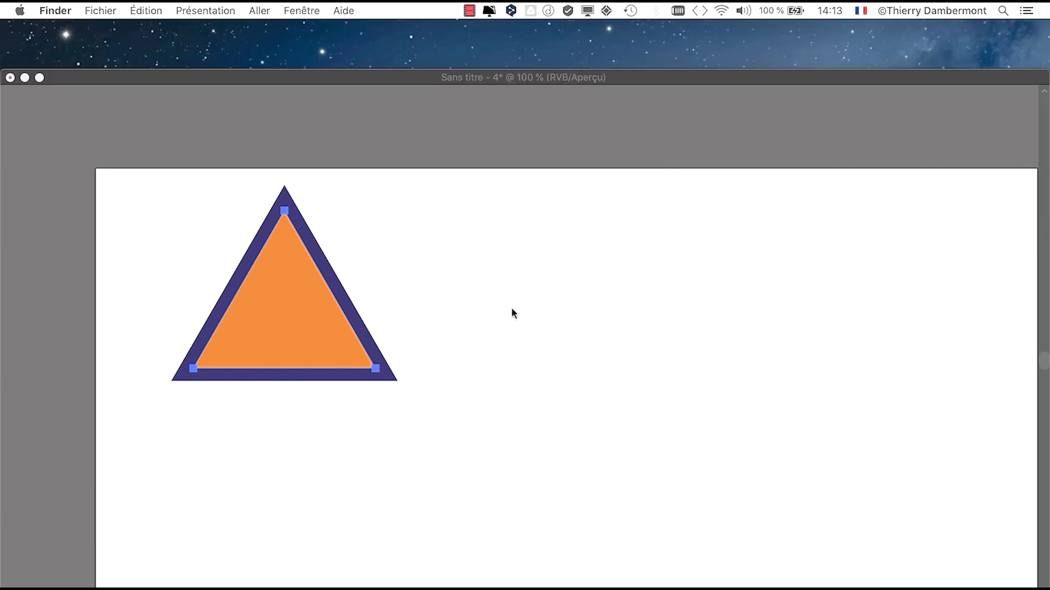
{"action": "scroll", "coordinate": [511, 309], "scroll_direction": "up", "scroll_amount": 1}
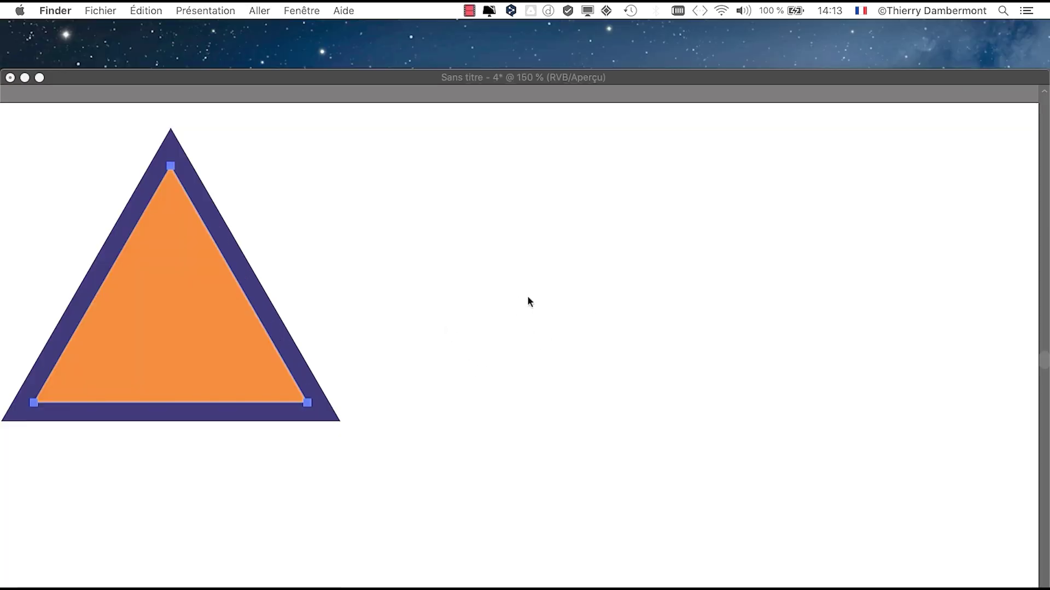
{"action": "scroll", "coordinate": [526, 298], "scroll_direction": "down", "scroll_amount": 2}
{"action": "left_click", "coordinate": [475, 77]}
{"action": "left_click_drag", "start_coordinate": [410, 296], "coordinate": [293, 171]}
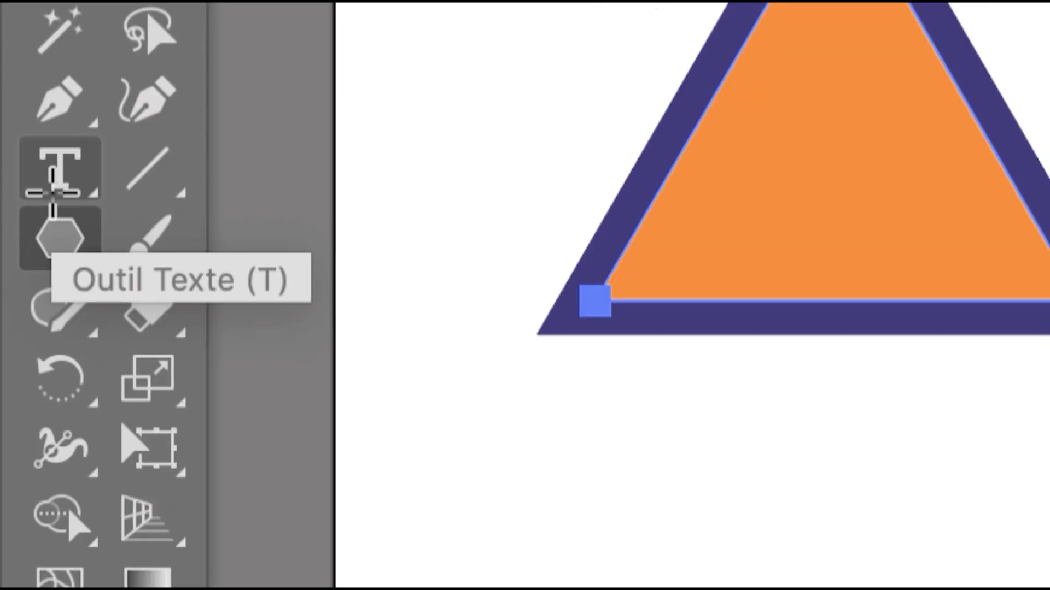
{"action": "left_click", "coordinate": [53, 188]}
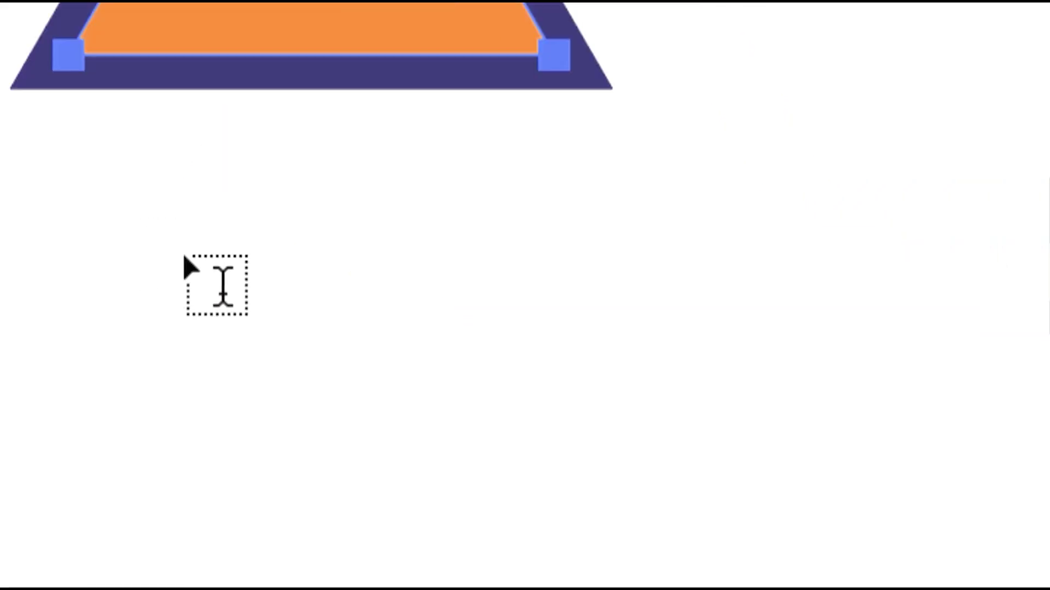
{"action": "left_click", "coordinate": [340, 288]}
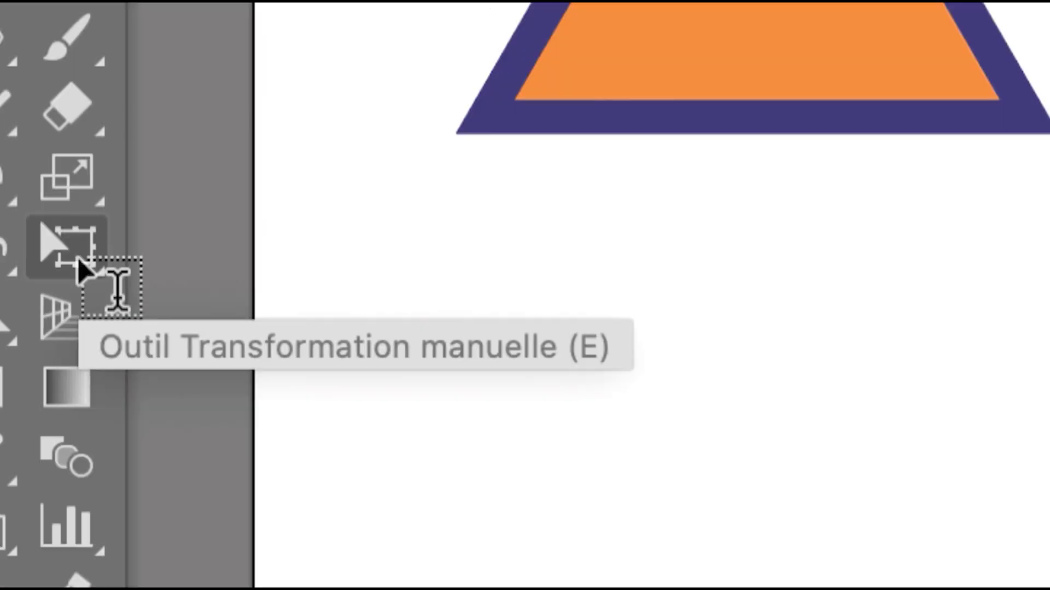
Step: Enlarge the Lorem ipsum text with the Free Transform tool until it spans over half the artboard's width
{"action": "left_click", "coordinate": [78, 261]}
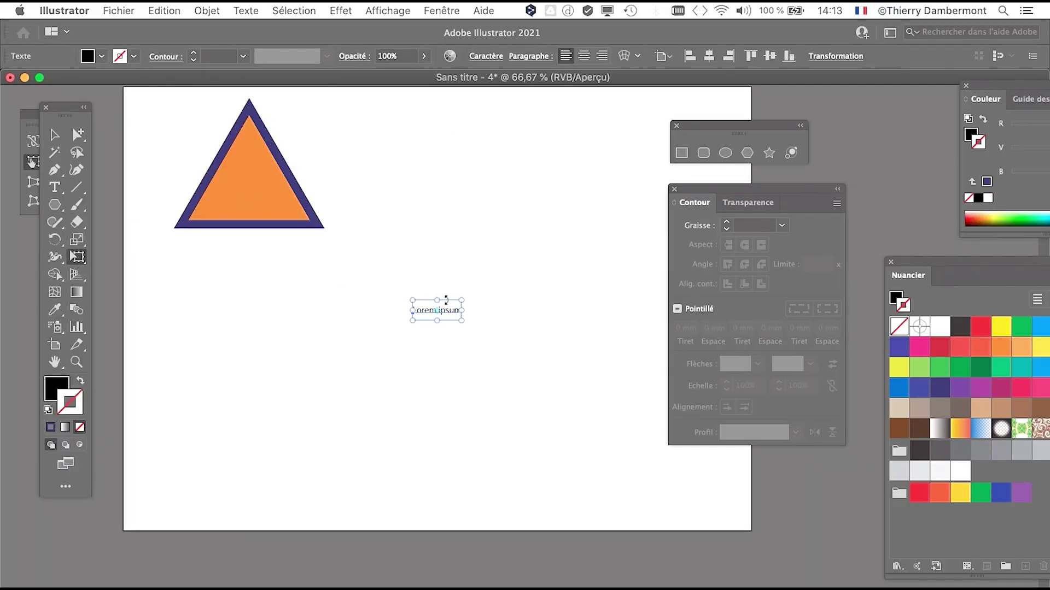
{"action": "left_click_drag", "start_coordinate": [462, 300], "coordinate": [572, 284]}
{"action": "left_click_drag", "start_coordinate": [412, 316], "coordinate": [224, 383]}
Step: Replace the placeholder text with "TRAVAUX" and select it as an object
{"action": "left_click", "coordinate": [54, 187]}
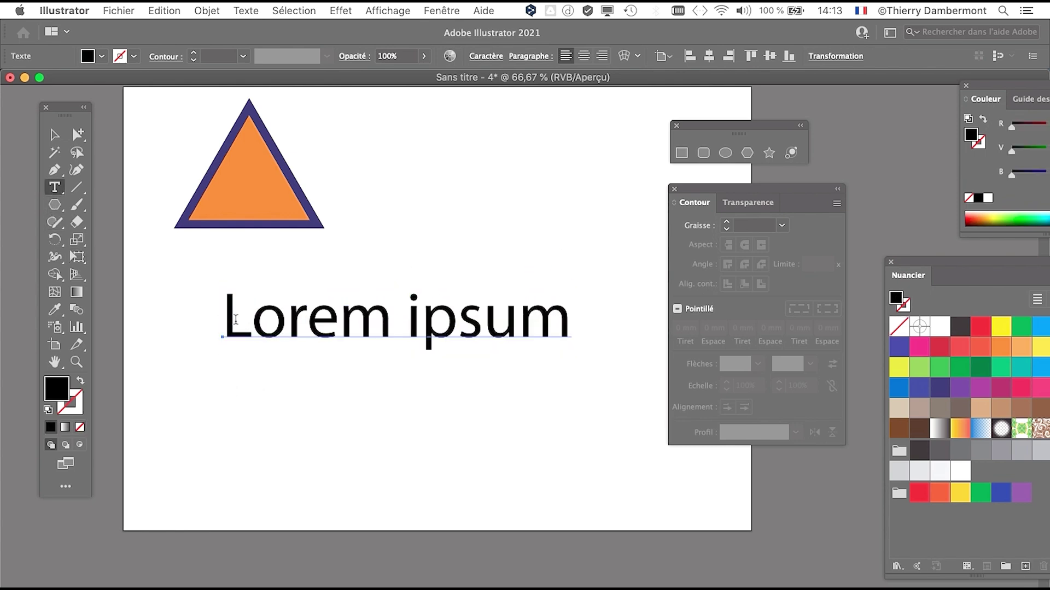
{"action": "left_click_drag", "start_coordinate": [236, 320], "coordinate": [555, 322]}
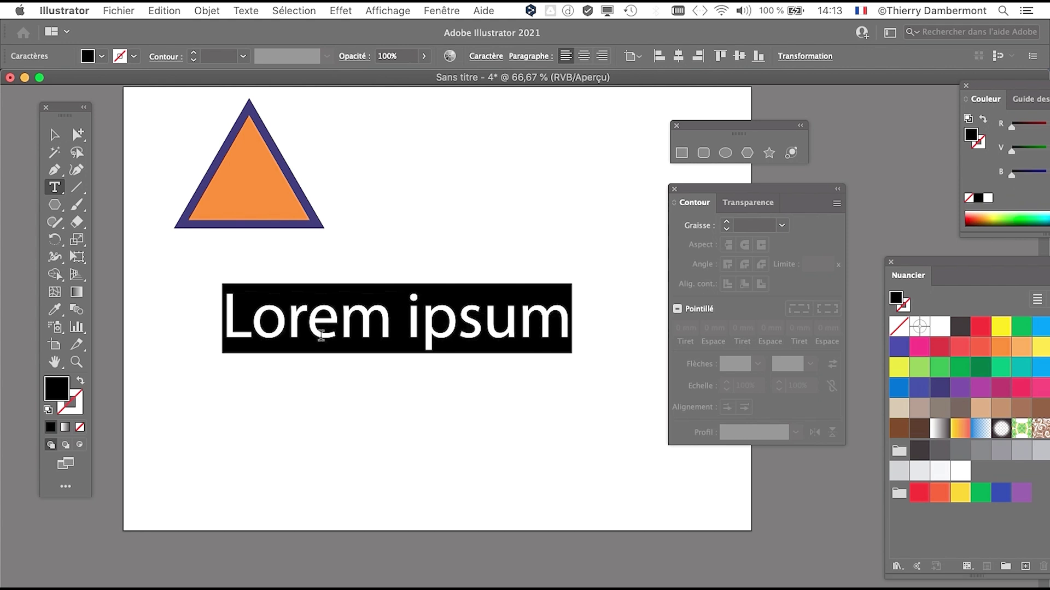
{"action": "type", "text": "TRAVAUX"}
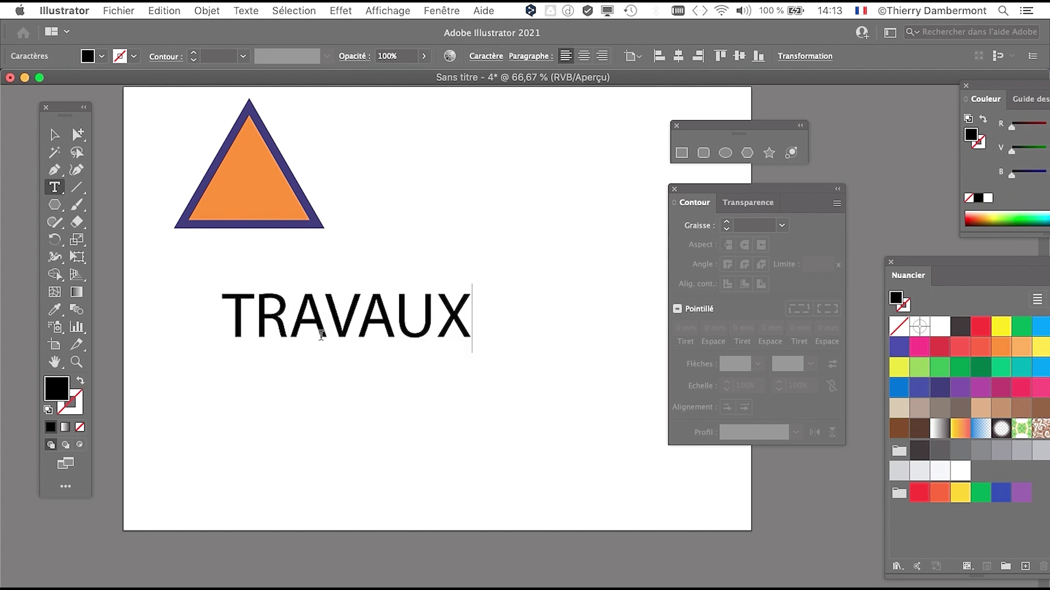
{"action": "left_click", "coordinate": [55, 134]}
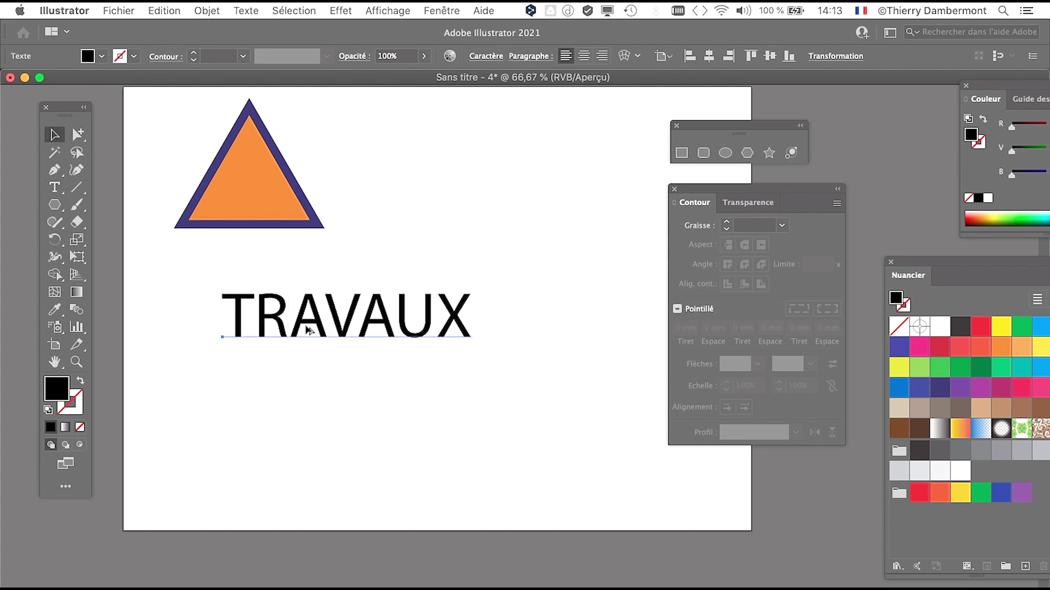
Step: Give the TRAVAUX text the triangle's orange fill and dark blue stroke from the swatches
{"action": "scroll", "coordinate": [308, 329], "scroll_direction": "up", "scroll_amount": 1}
{"action": "scroll", "coordinate": [306, 329], "scroll_direction": "up", "scroll_amount": 1}
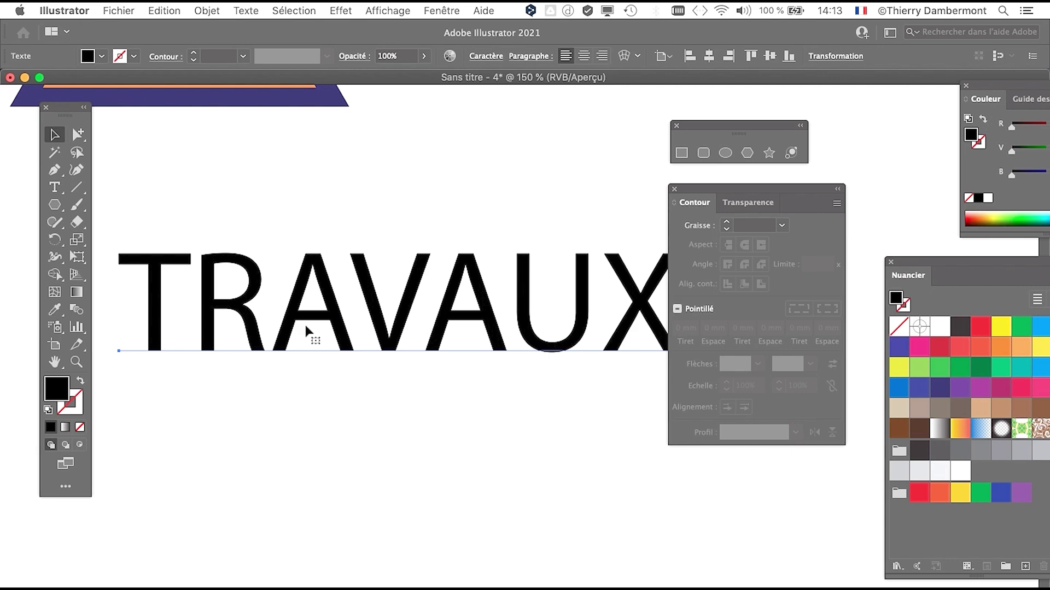
{"action": "left_click", "coordinate": [1006, 349]}
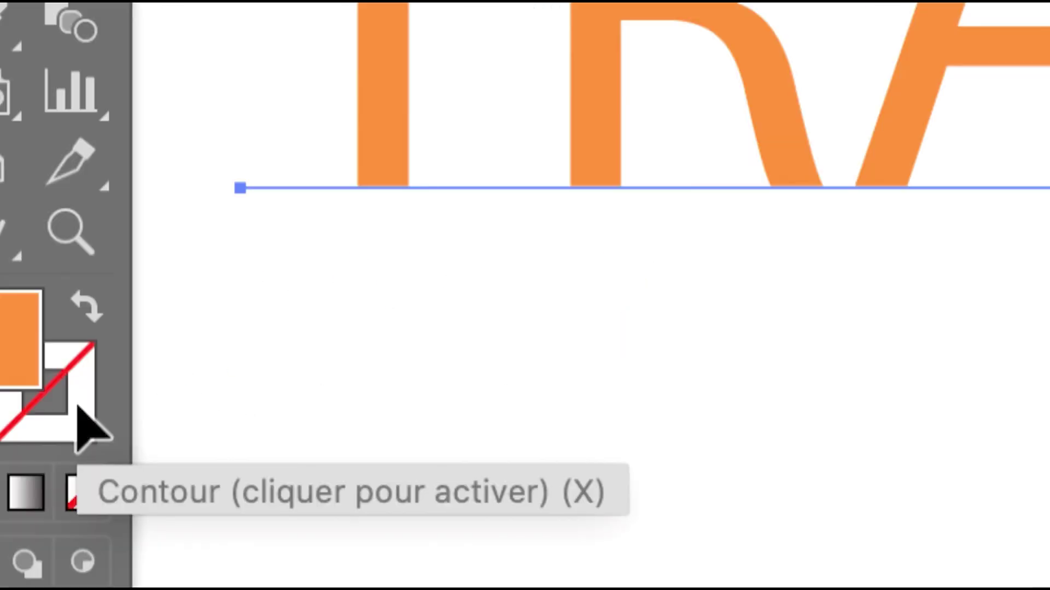
{"action": "left_click", "coordinate": [79, 408]}
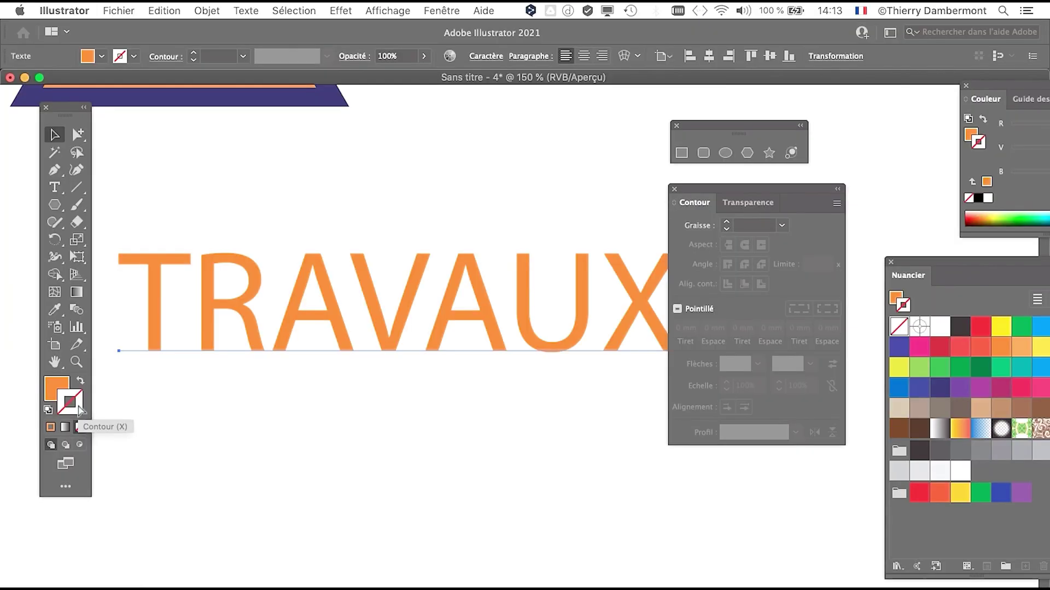
{"action": "left_click", "coordinate": [939, 388]}
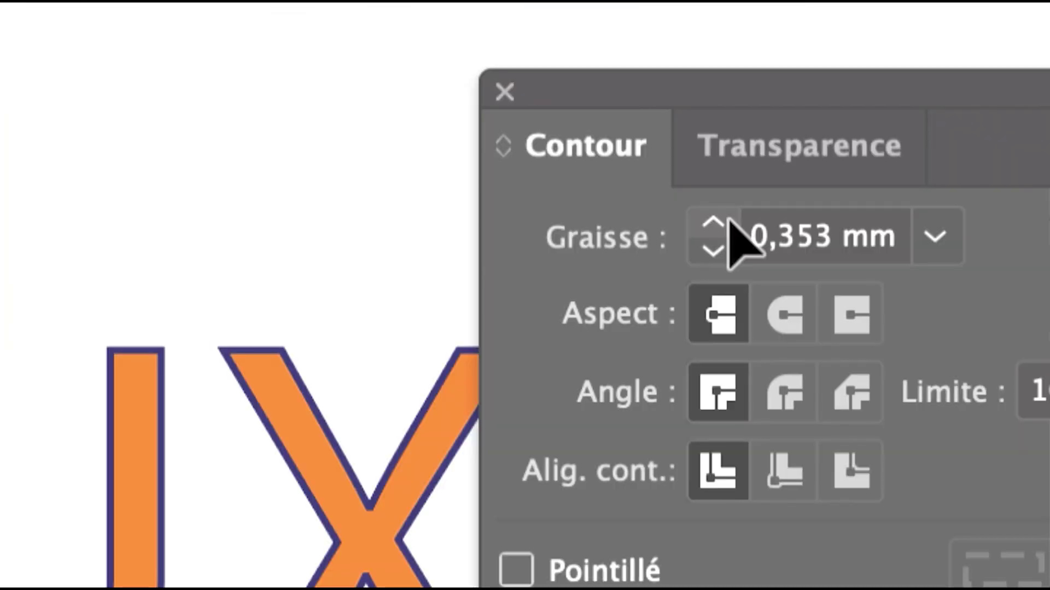
Step: Set the TRAVAUX text's stroke weight to 1 mm and rearrange the floating panels around the lettering
{"action": "left_click", "coordinate": [729, 220]}
{"action": "left_click", "coordinate": [729, 219]}
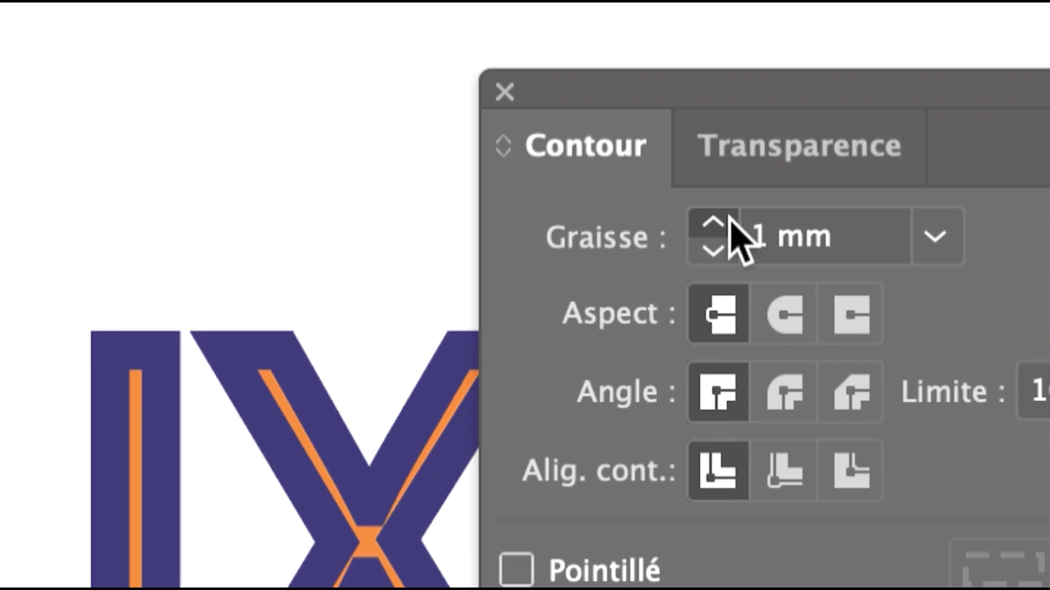
{"action": "left_click", "coordinate": [715, 247]}
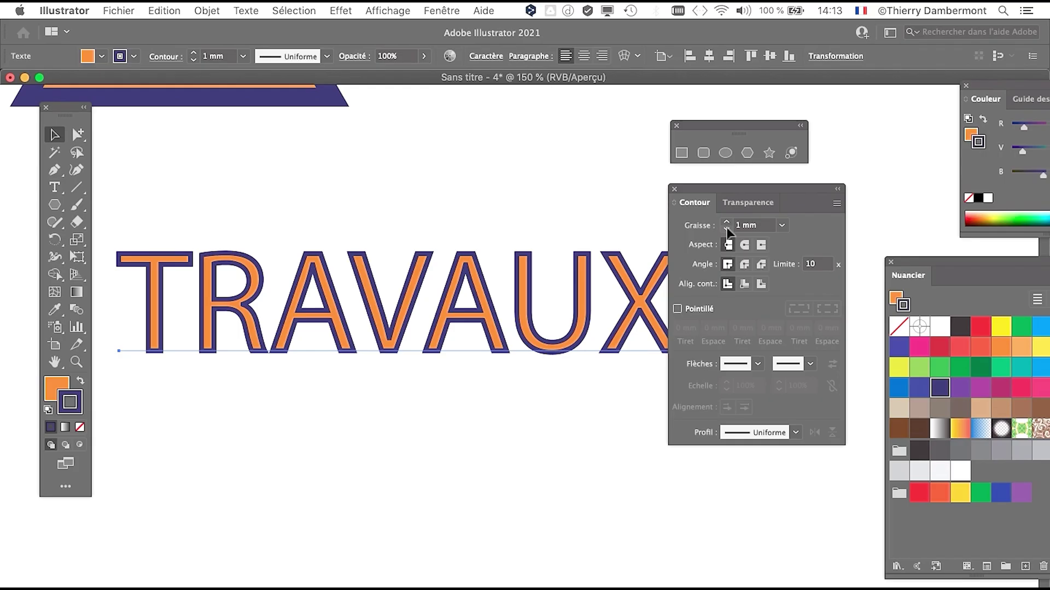
{"action": "left_click_drag", "start_coordinate": [716, 188], "coordinate": [799, 189]}
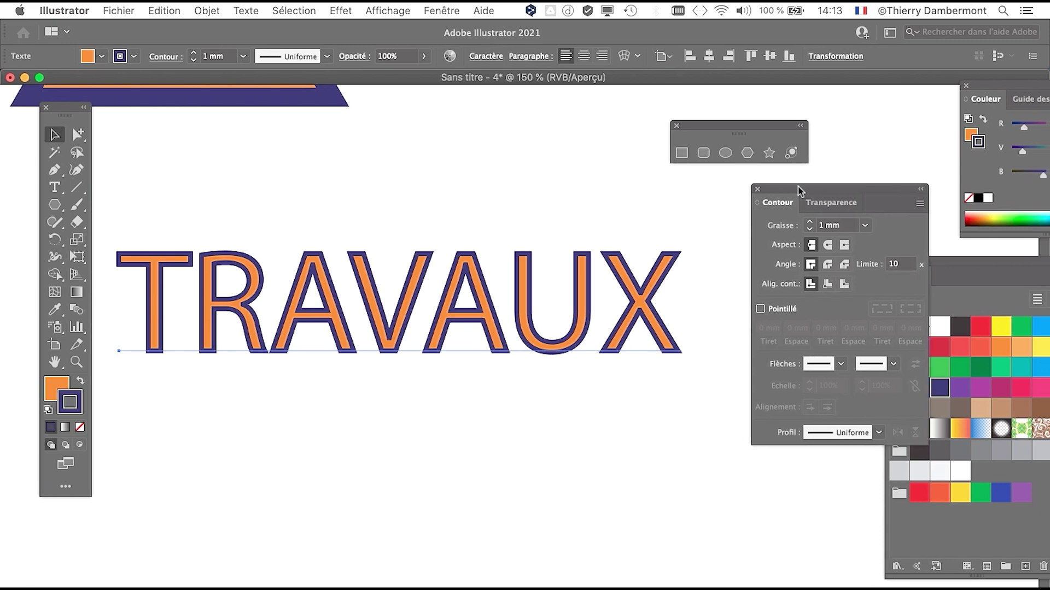
{"action": "left_click_drag", "start_coordinate": [56, 107], "coordinate": [45, 123]}
{"action": "left_click_drag", "start_coordinate": [801, 185], "coordinate": [729, 182]}
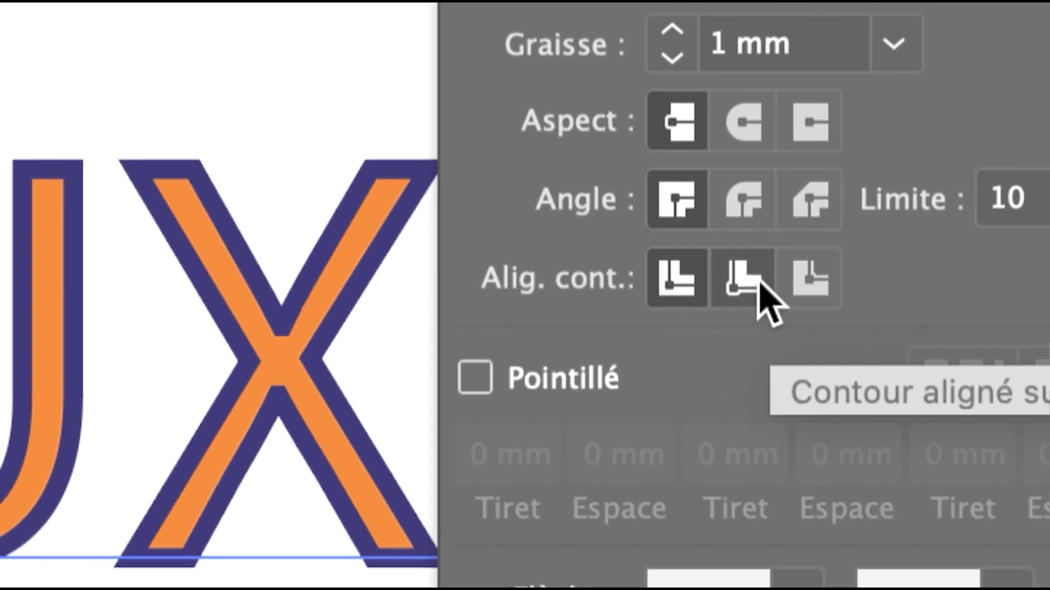
Step: Try to align the TRAVAUX text's stroke to the outside, and set its weight to 1,5 mm
{"action": "left_click", "coordinate": [813, 281]}
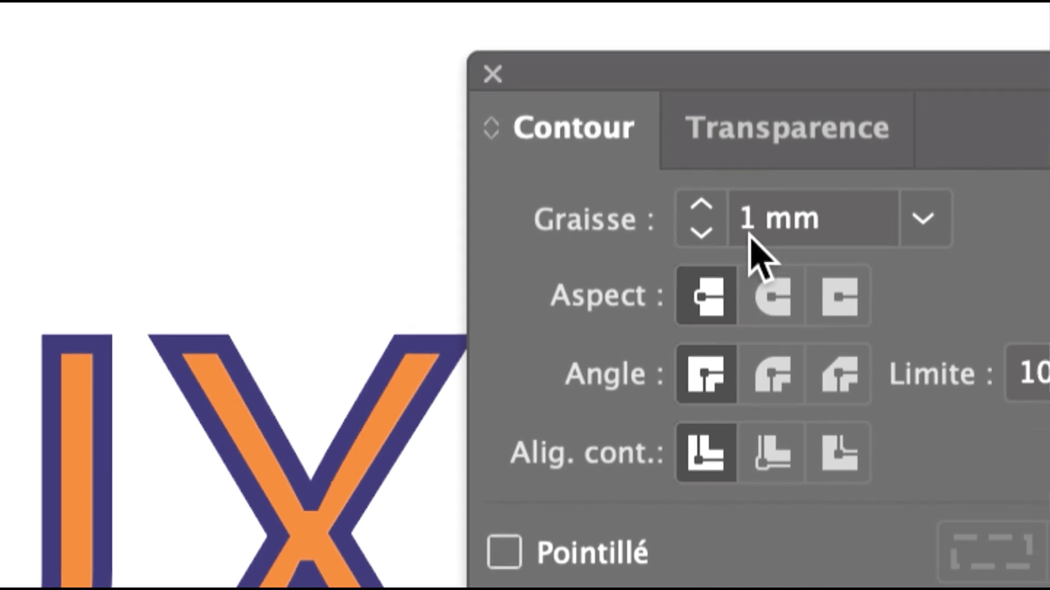
{"action": "left_click", "coordinate": [765, 220]}
{"action": "type", "text": ",5"}
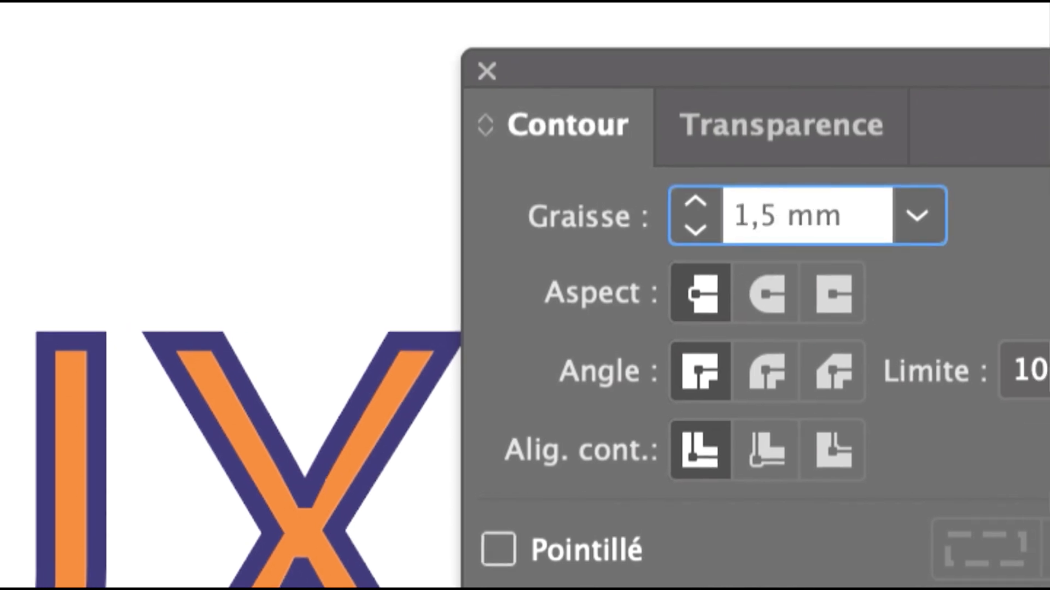
{"action": "key", "text": "Tab"}
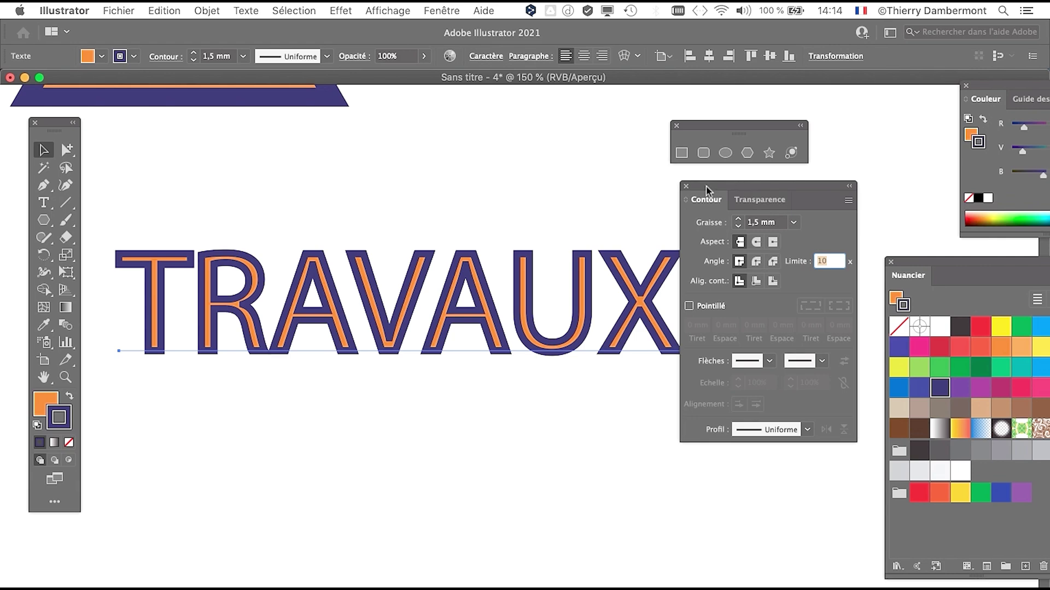
Step: Move the Contour settings off the lettering and duplicate the TRAVAUX text directly below the original
{"action": "left_click_drag", "start_coordinate": [706, 186], "coordinate": [596, 440]}
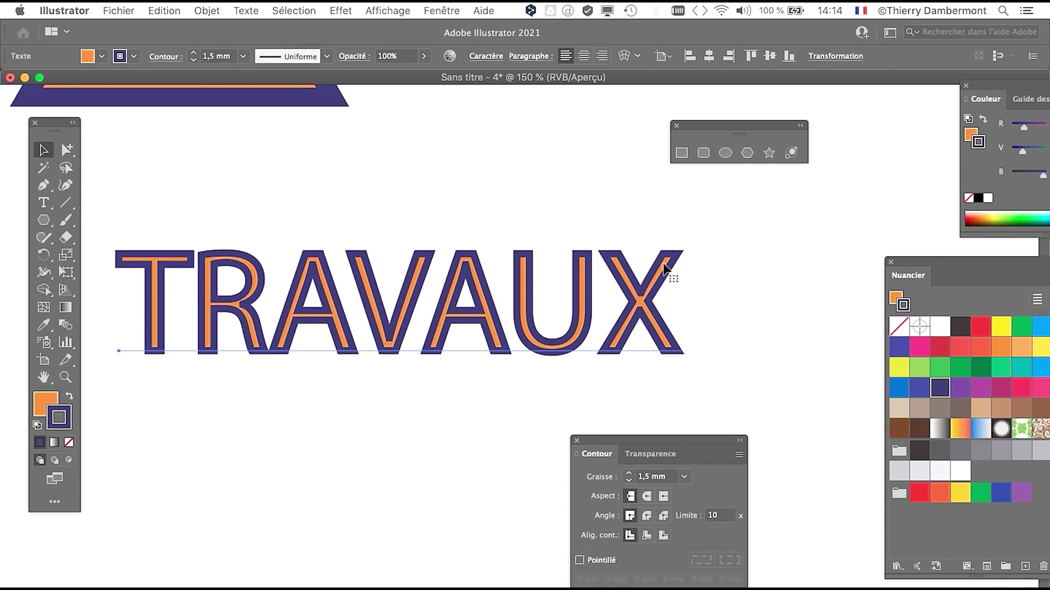
{"action": "scroll", "coordinate": [558, 388], "scroll_direction": "down", "scroll_amount": 2}
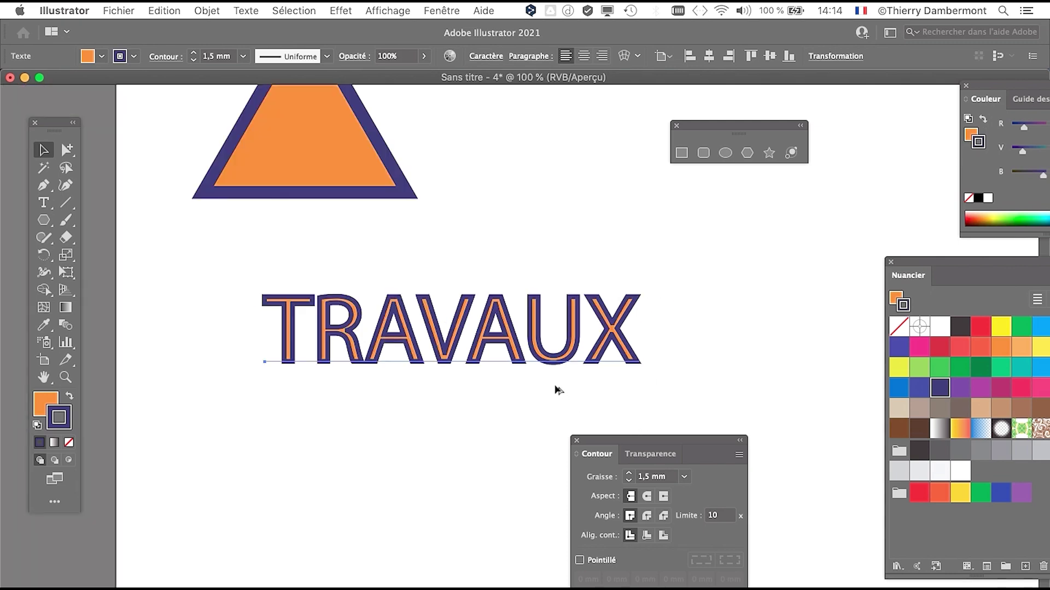
{"action": "scroll", "coordinate": [471, 307], "scroll_direction": "down", "scroll_amount": 3}
{"action": "left_click_drag", "start_coordinate": [413, 270], "coordinate": [420, 402]}
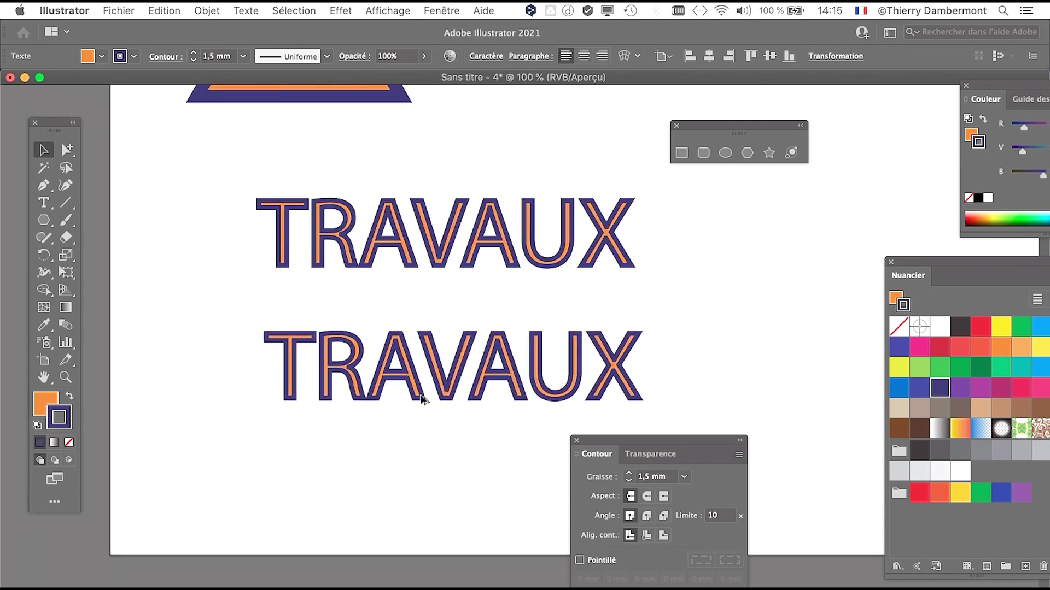
Step: Replace the wording of the lower TRAVAUX copy with "SANS ISSUE" and finish text editing
{"action": "left_click", "coordinate": [46, 205]}
{"action": "left_click_drag", "start_coordinate": [280, 379], "coordinate": [641, 391]}
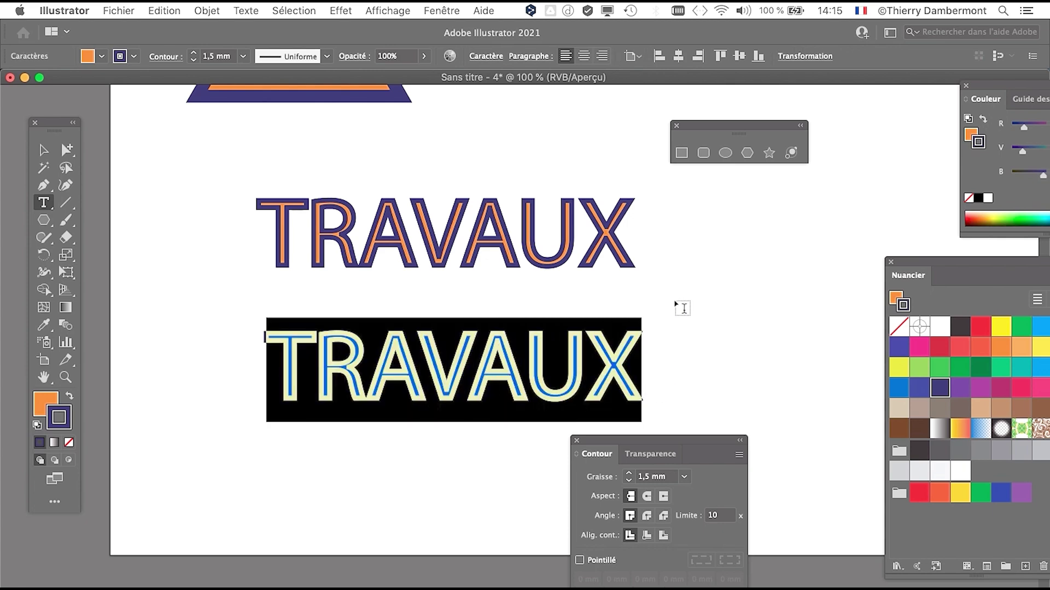
{"action": "type", "text": "SANS ISSUE"}
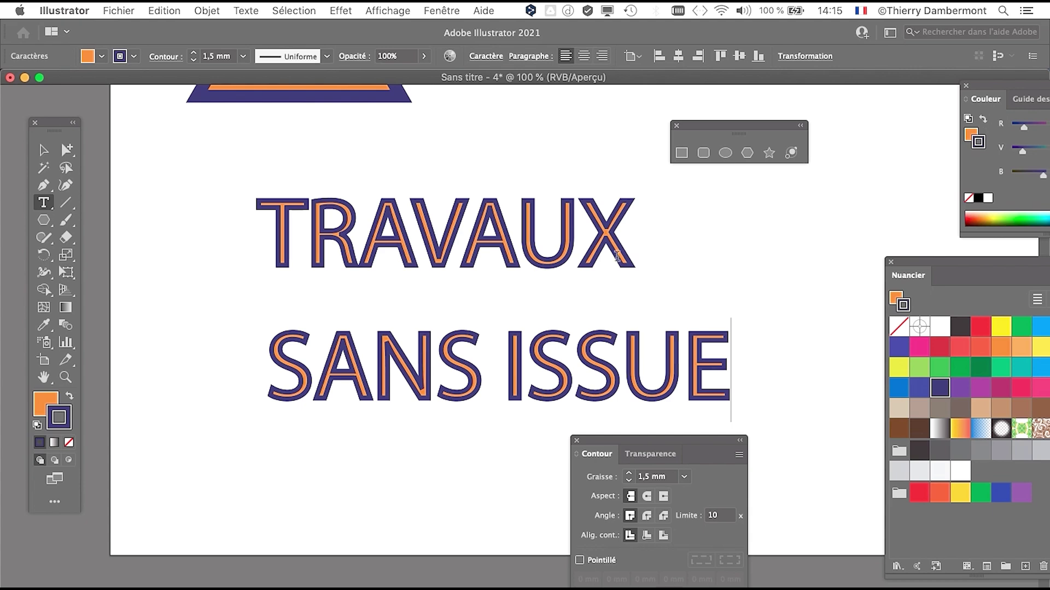
{"action": "key", "text": "Escape"}
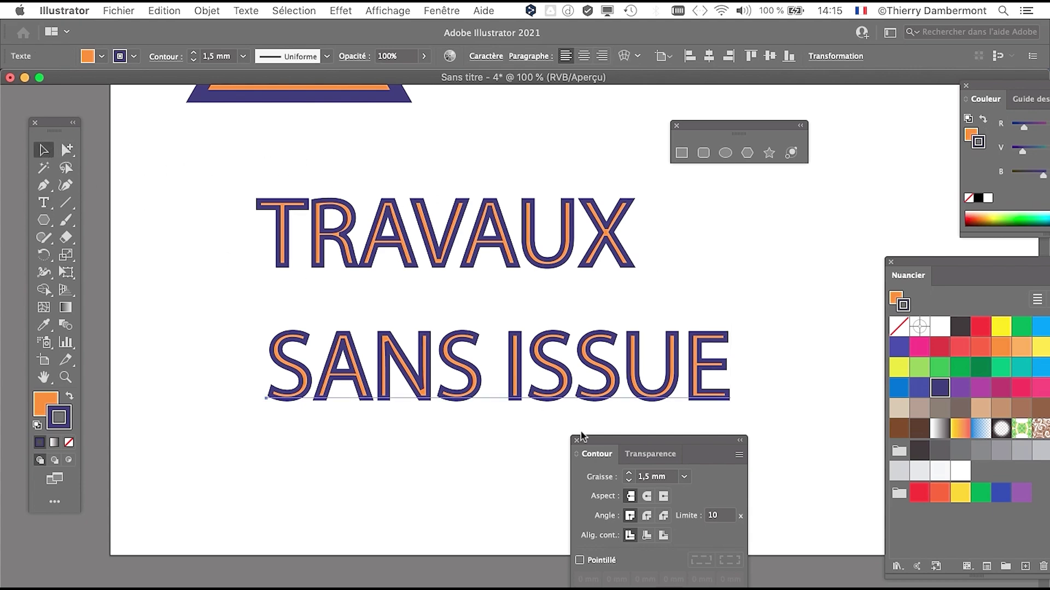
Step: Move the Contour panel out of the way and duplicate the SANS ISSUE text directly below the original
{"action": "left_click_drag", "start_coordinate": [584, 440], "coordinate": [700, 462]}
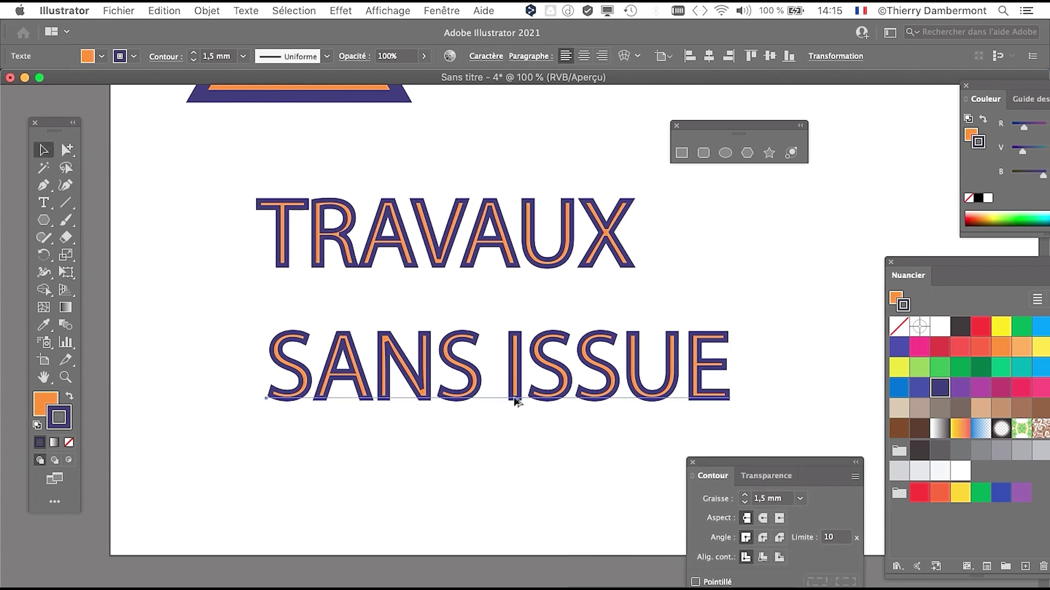
{"action": "left_click_drag", "start_coordinate": [517, 402], "coordinate": [511, 498]}
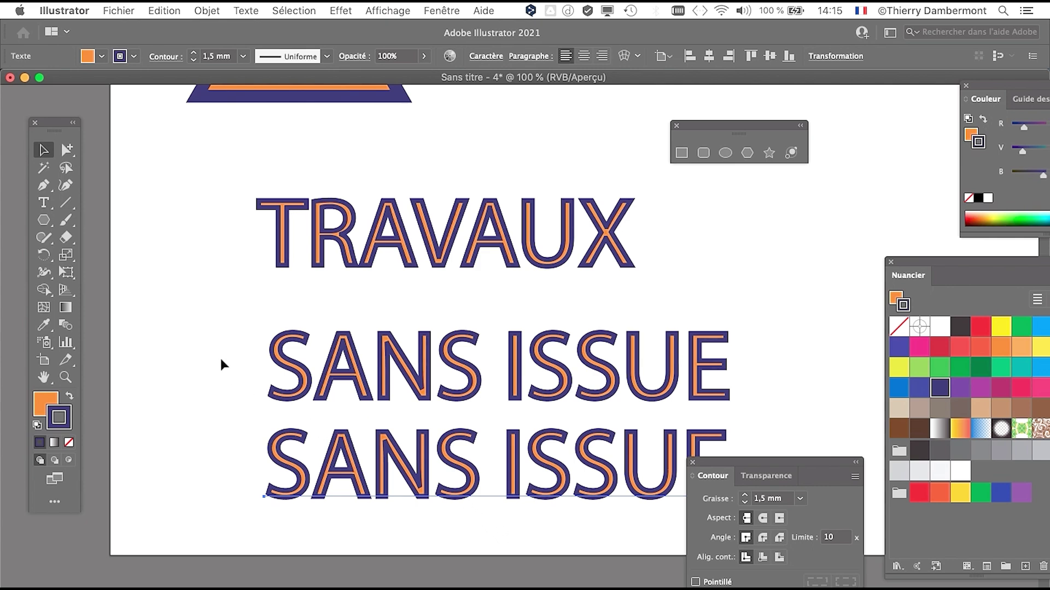
{"action": "left_click_drag", "start_coordinate": [554, 476], "coordinate": [592, 495]}
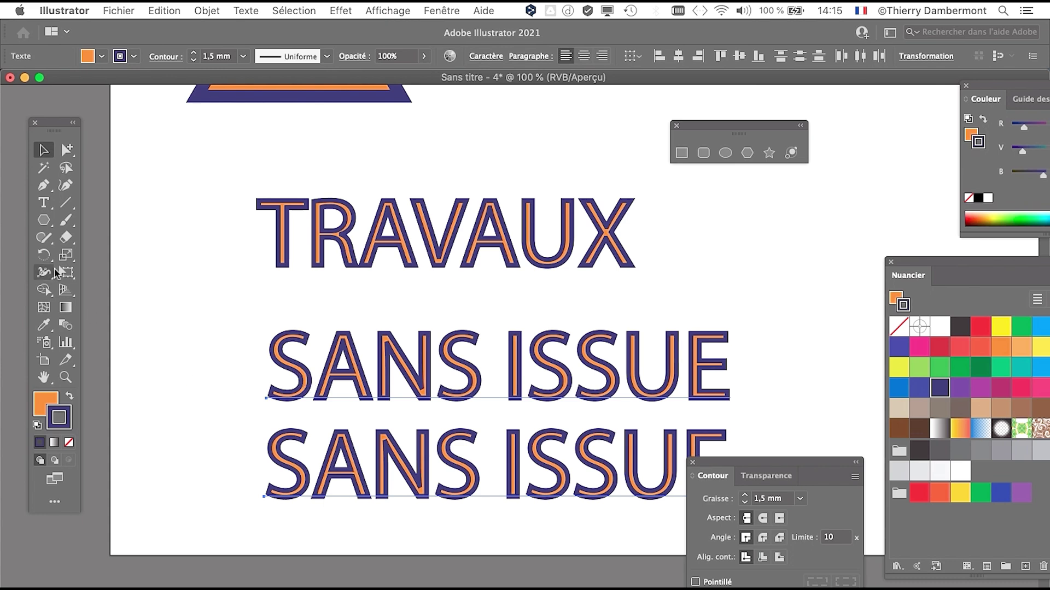
Step: Replace the wording of the lower SANS ISSUE copy with "SENS INTERDIT" and finish text editing
{"action": "left_click_drag", "start_coordinate": [285, 464], "coordinate": [772, 552]}
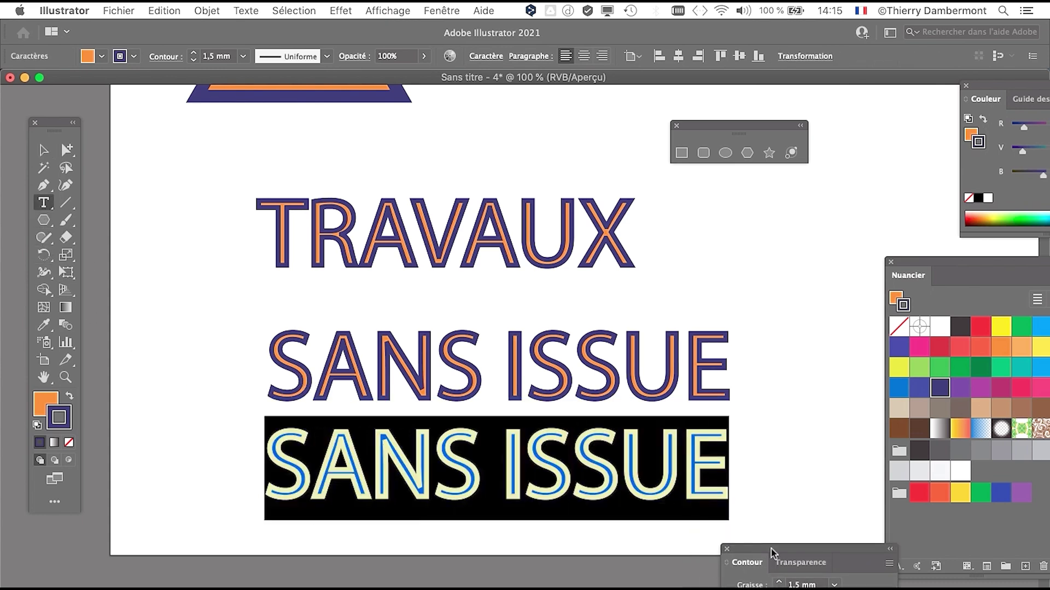
{"action": "type", "text": "SENS INTERDIT"}
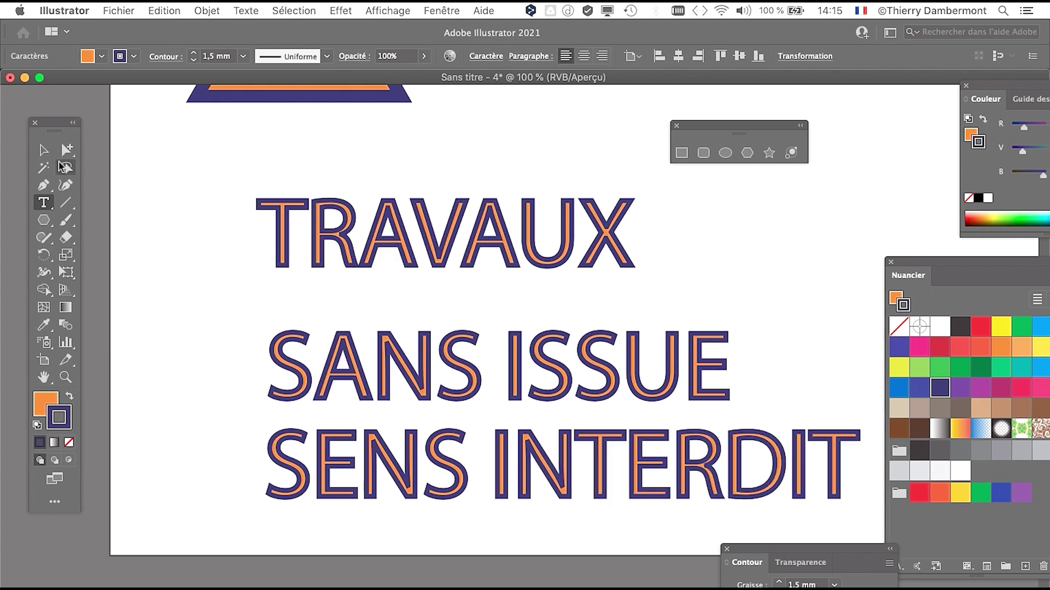
{"action": "left_click", "coordinate": [44, 150]}
{"action": "left_click", "coordinate": [182, 271]}
Step: Delete the SANS ISSUE and SENS INTERDIT lines, keeping only the TRAVAUX text under the triangle
{"action": "scroll", "coordinate": [453, 282], "scroll_direction": "up", "scroll_amount": 3}
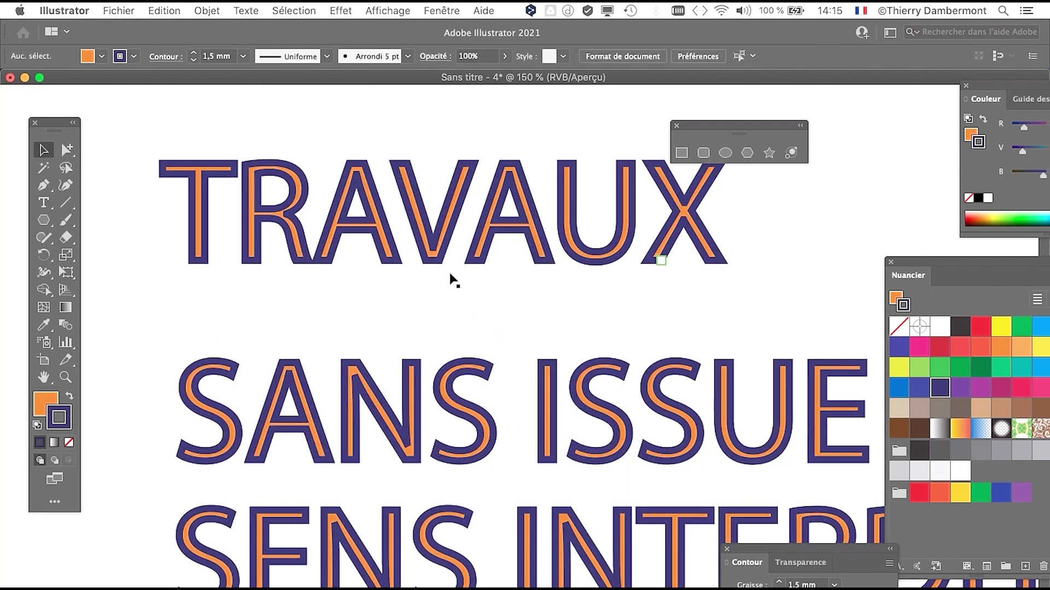
{"action": "left_click_drag", "start_coordinate": [463, 286], "coordinate": [593, 442]}
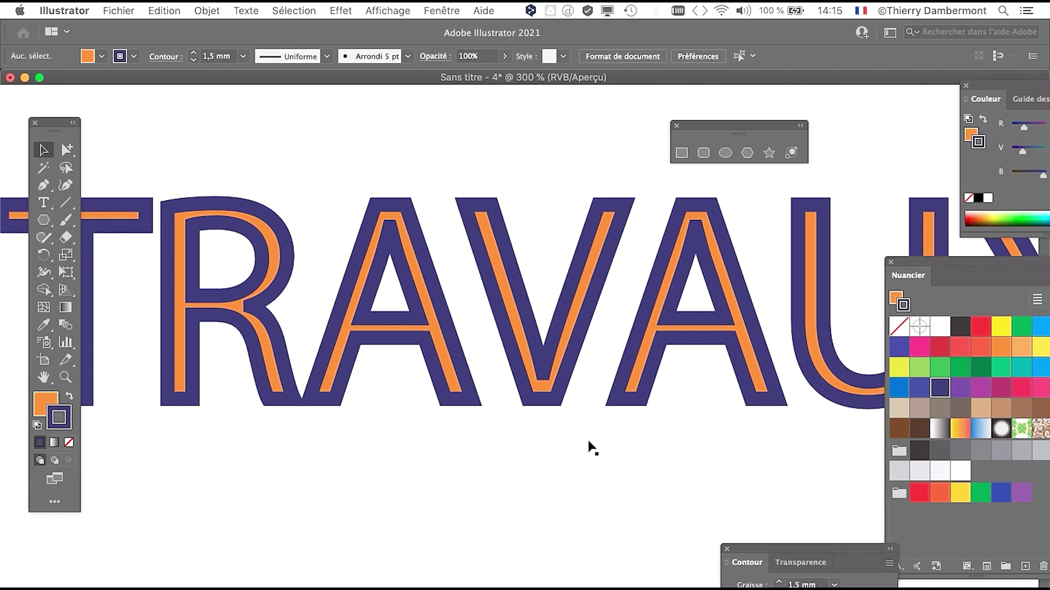
{"action": "scroll", "coordinate": [592, 447], "scroll_direction": "down", "scroll_amount": 1}
{"action": "scroll", "coordinate": [553, 339], "scroll_direction": "down", "scroll_amount": 2}
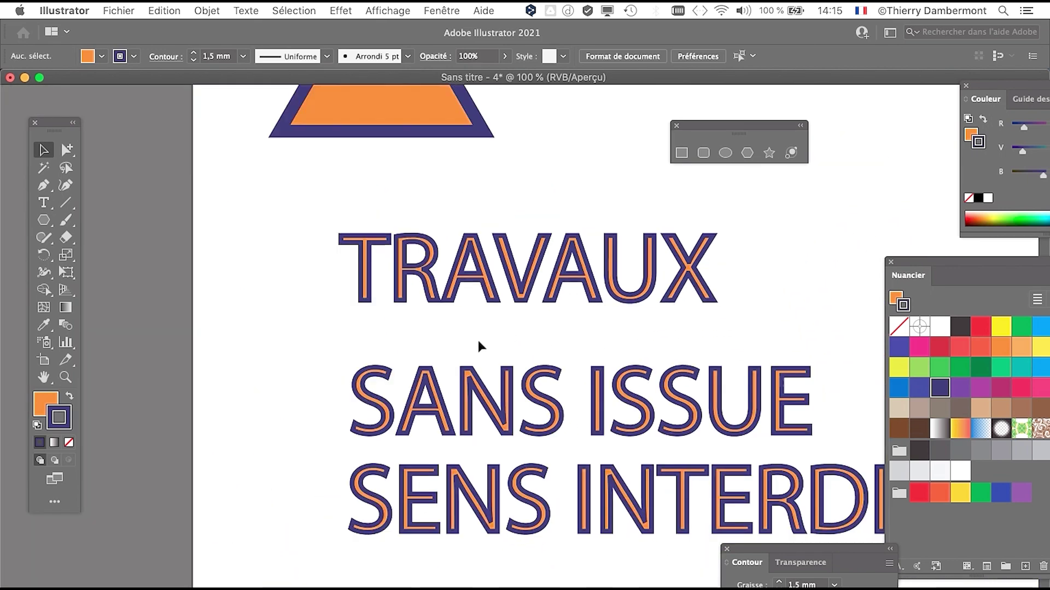
{"action": "left_click", "coordinate": [537, 538]}
{"action": "key", "text": "Delete"}
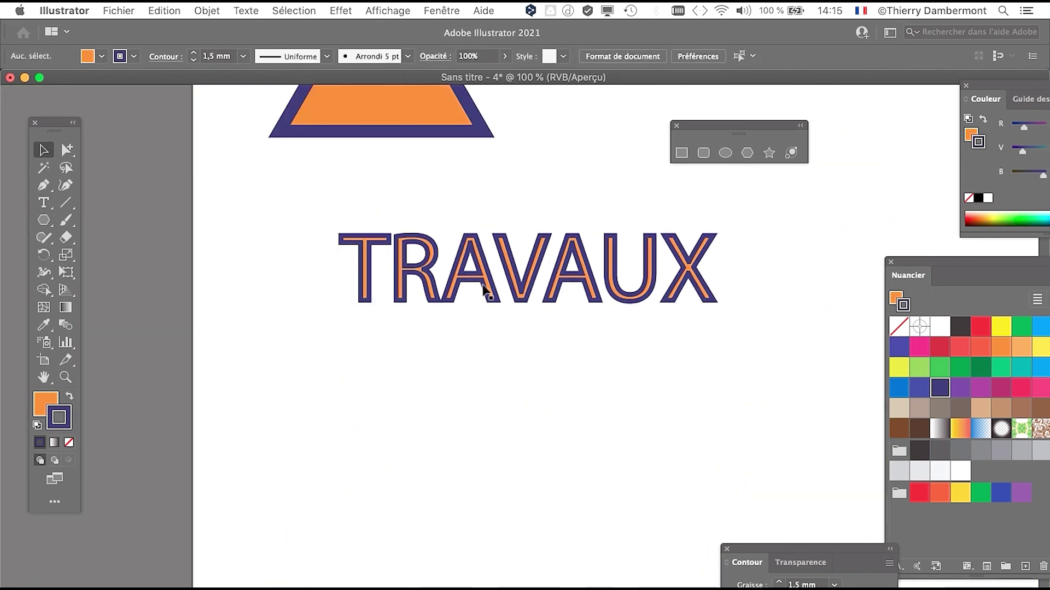
Step: Enlarge the TRAVAUX lettering on screen and move the Nuancier panel clear of it
{"action": "scroll", "coordinate": [492, 284], "scroll_direction": "up", "scroll_amount": 1}
{"action": "scroll", "coordinate": [503, 278], "scroll_direction": "up", "scroll_amount": 1}
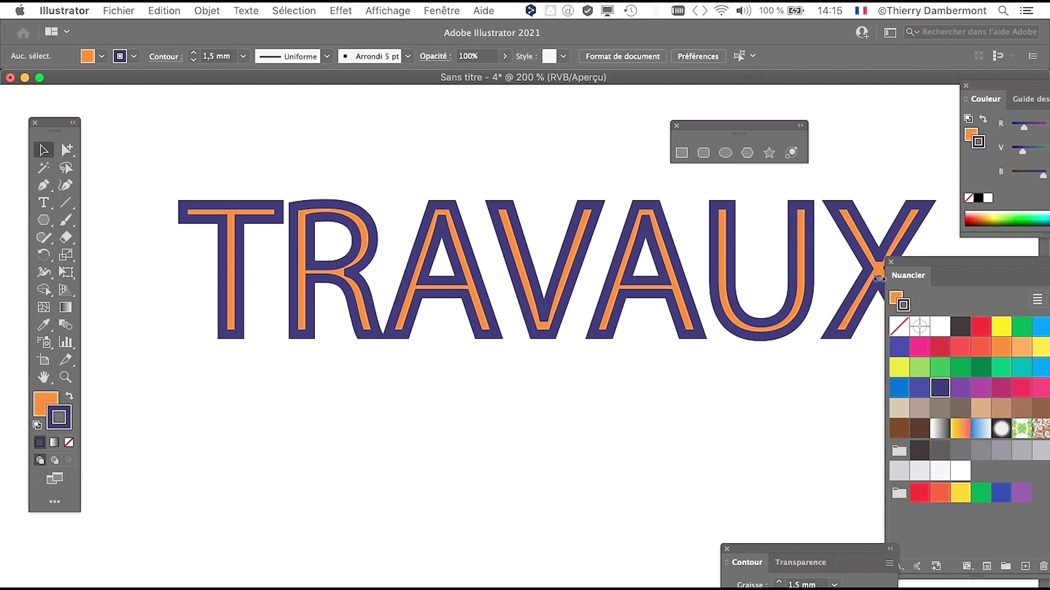
{"action": "left_click_drag", "start_coordinate": [905, 265], "coordinate": [984, 312]}
{"action": "left_click_drag", "start_coordinate": [623, 370], "coordinate": [563, 403]}
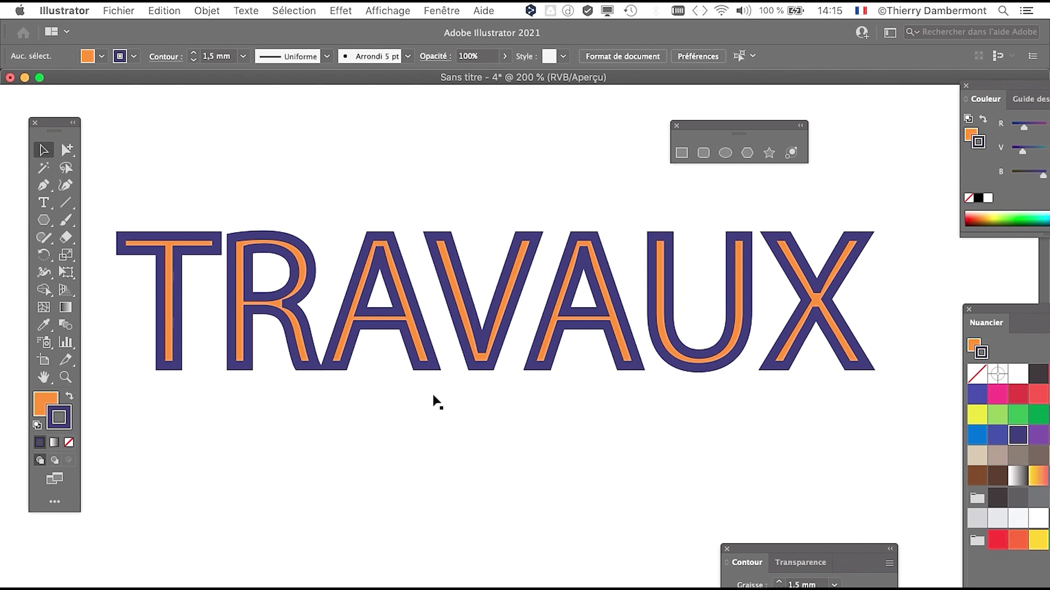
Step: Set the TRAVAUX text's kerning to Optique in the Caractère settings and close them
{"action": "left_click", "coordinate": [550, 366]}
{"action": "left_click", "coordinate": [453, 10]}
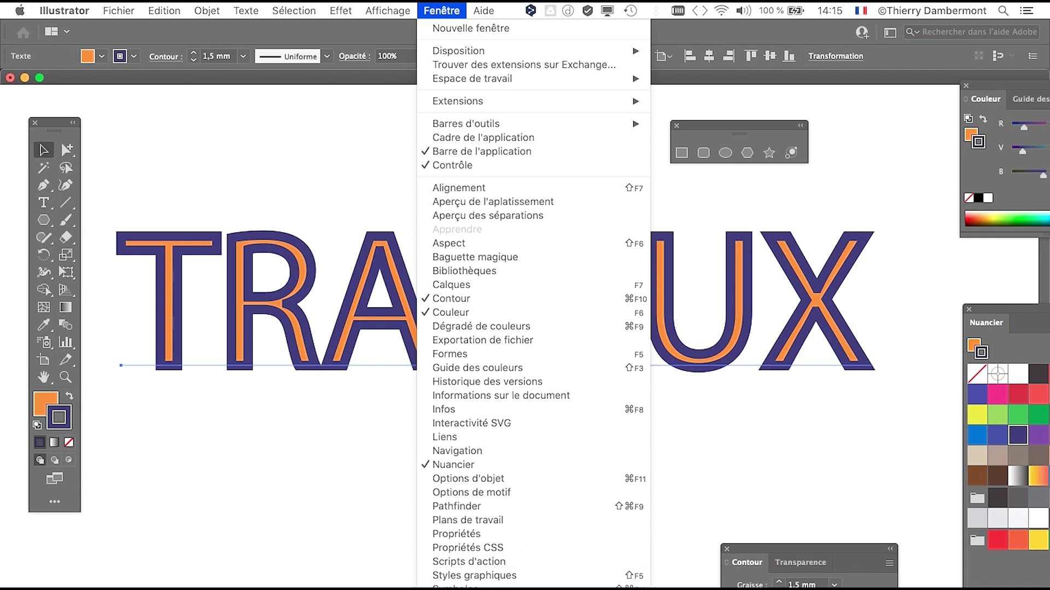
{"action": "mouse_move", "coordinate": [629, 588]}
{"action": "left_click", "coordinate": [714, 566]}
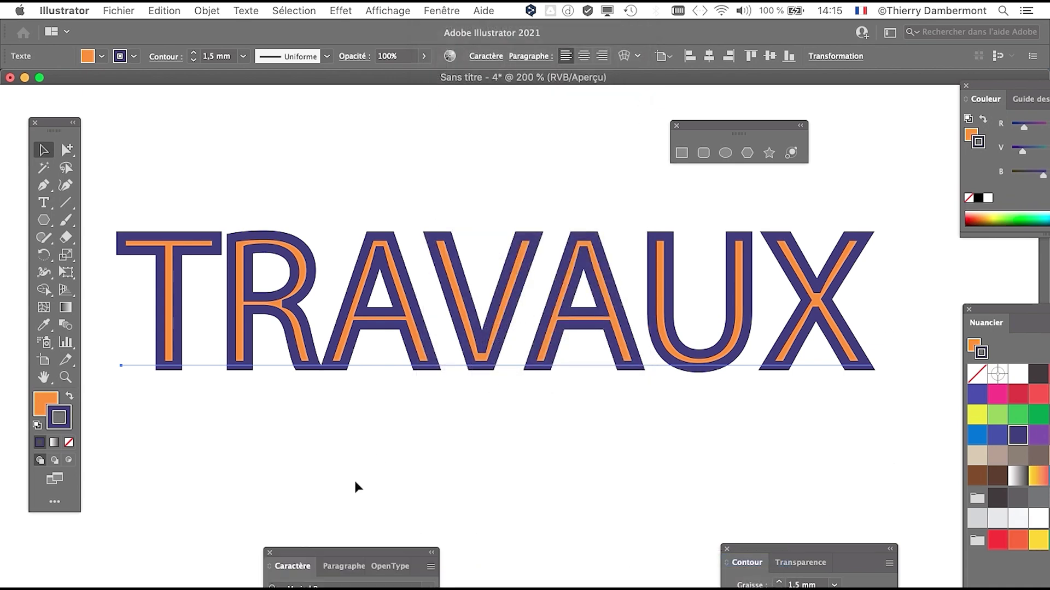
{"action": "left_click_drag", "start_coordinate": [355, 556], "coordinate": [561, 180]}
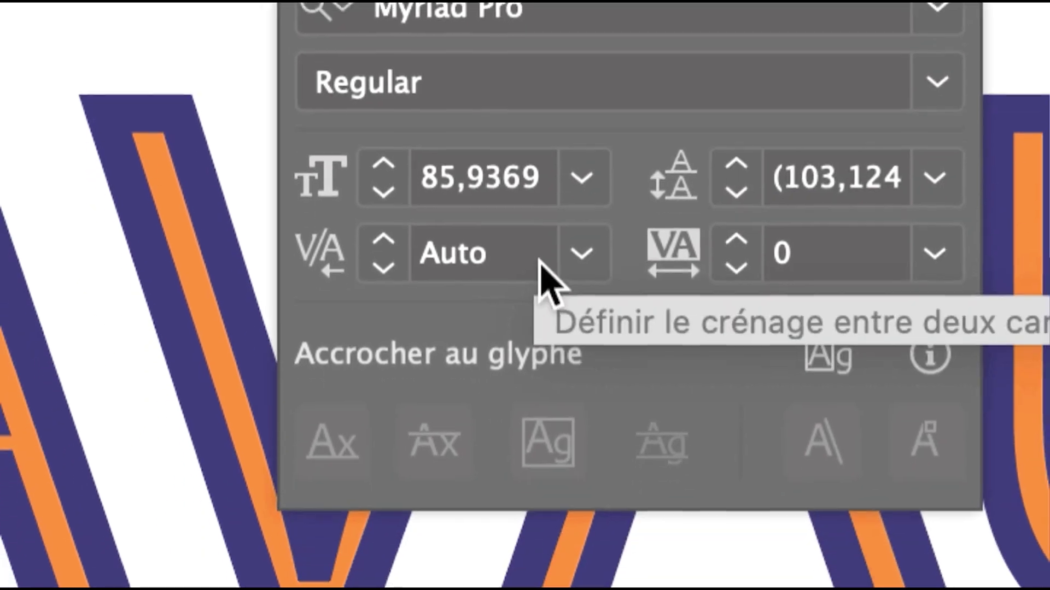
{"action": "left_click", "coordinate": [563, 419]}
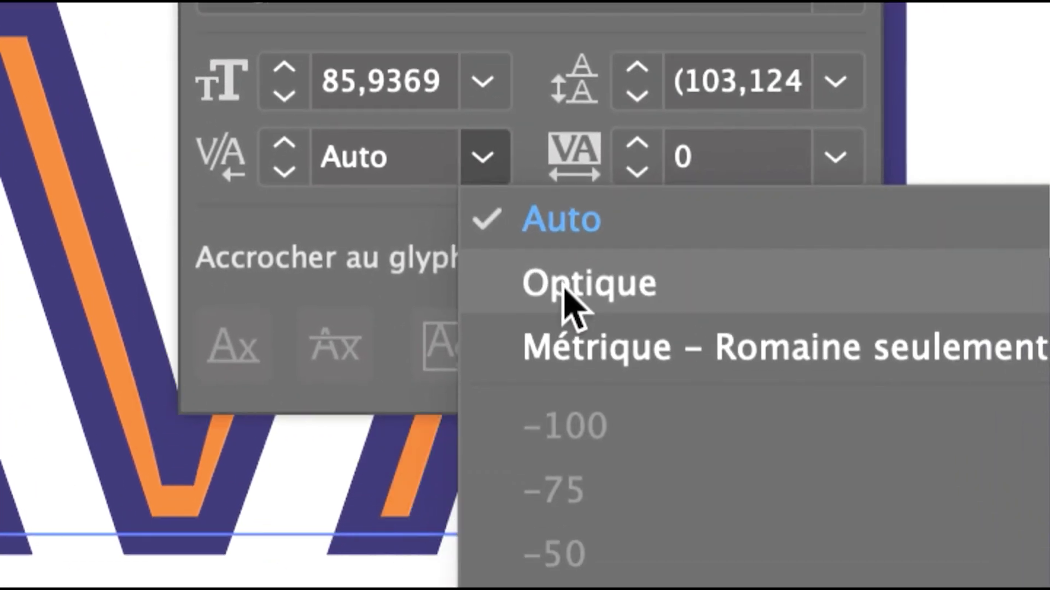
{"action": "left_click", "coordinate": [564, 286]}
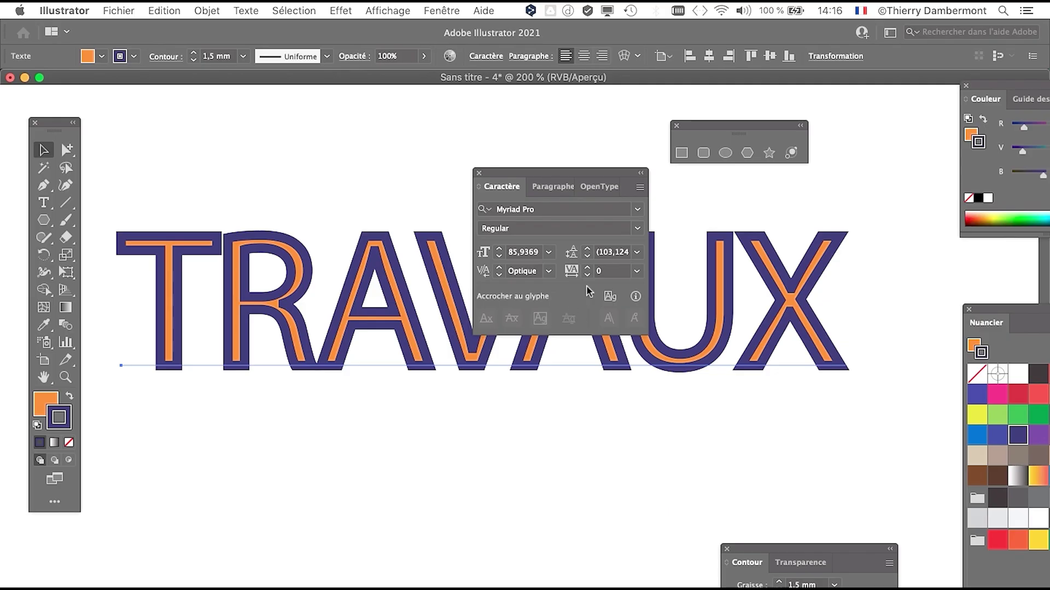
{"action": "left_click", "coordinate": [478, 172]}
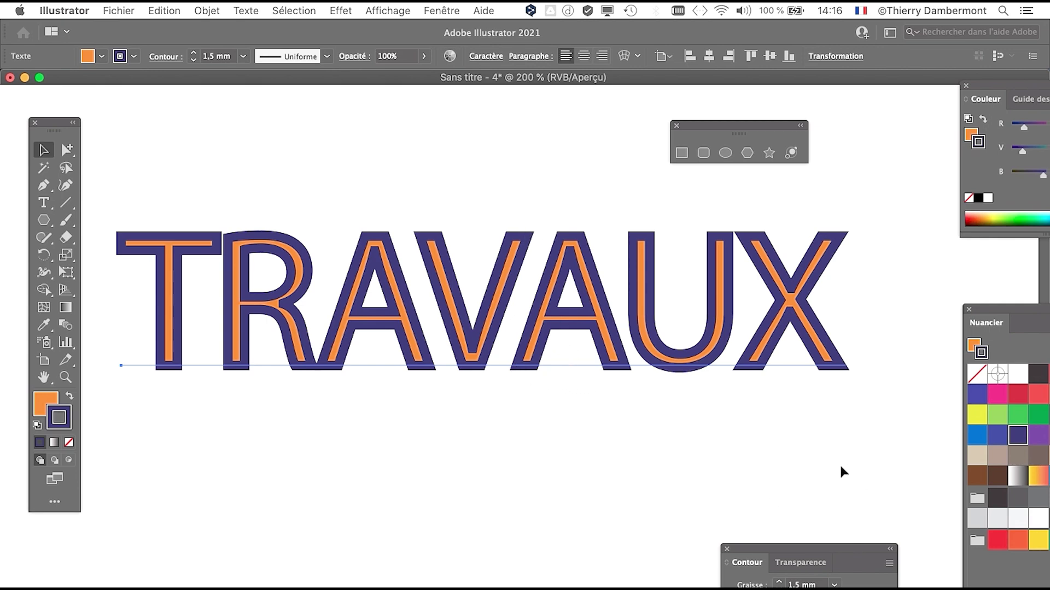
Step: Remove both the stroke and the fill from the TRAVAUX text and deselect it
{"action": "left_click_drag", "start_coordinate": [55, 129], "coordinate": [54, 109]}
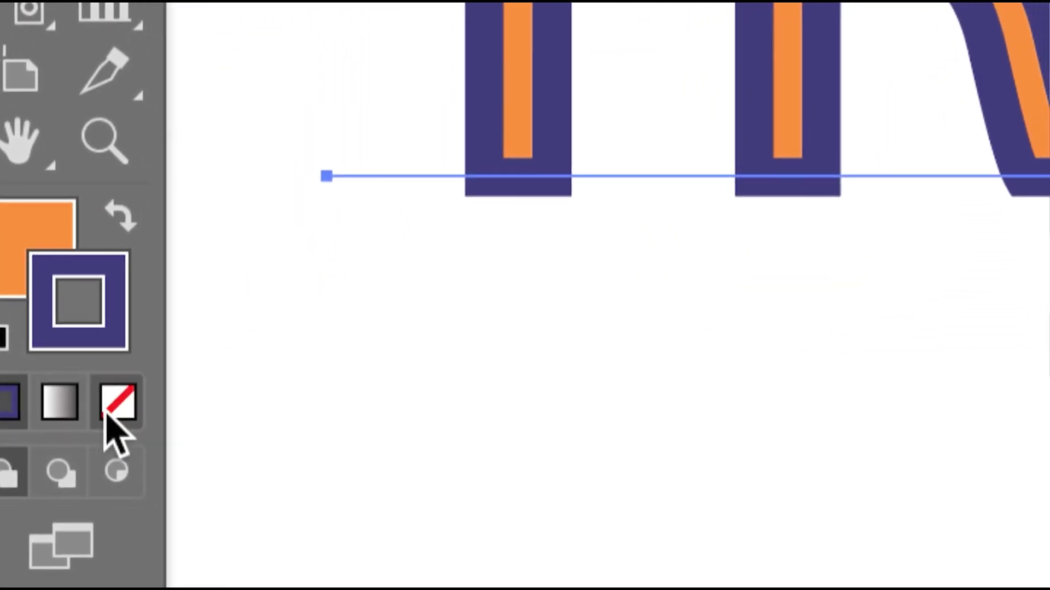
{"action": "left_click", "coordinate": [107, 415]}
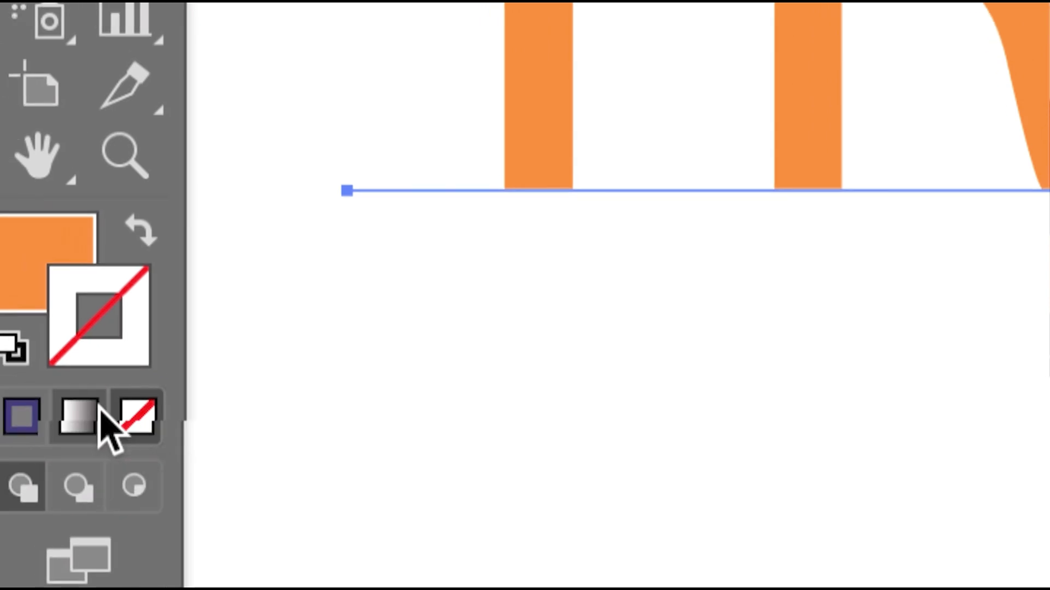
{"action": "left_click", "coordinate": [1, 293]}
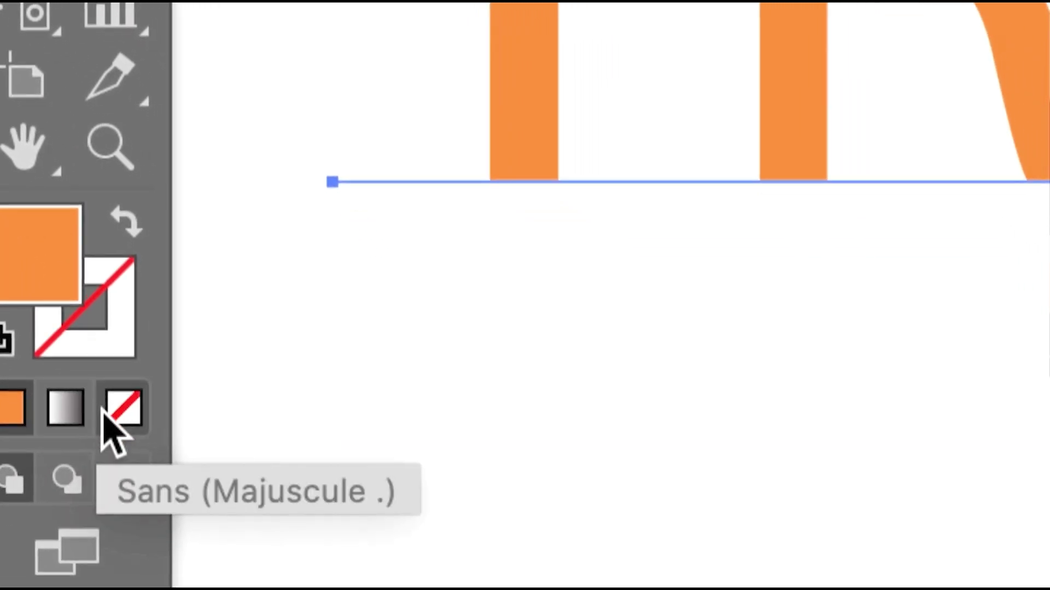
{"action": "left_click", "coordinate": [202, 506]}
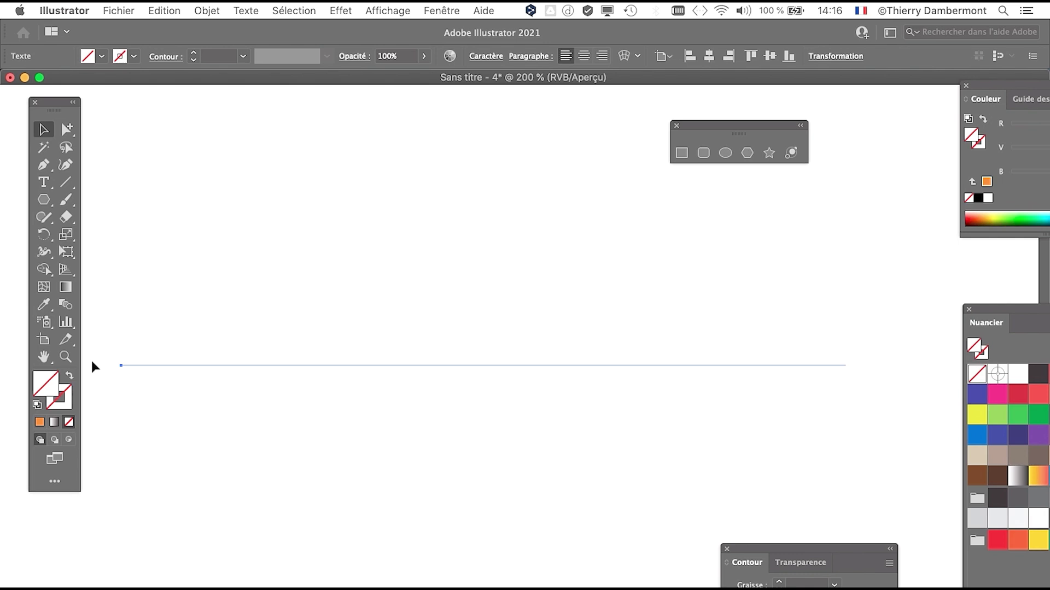
{"action": "left_click", "coordinate": [217, 417]}
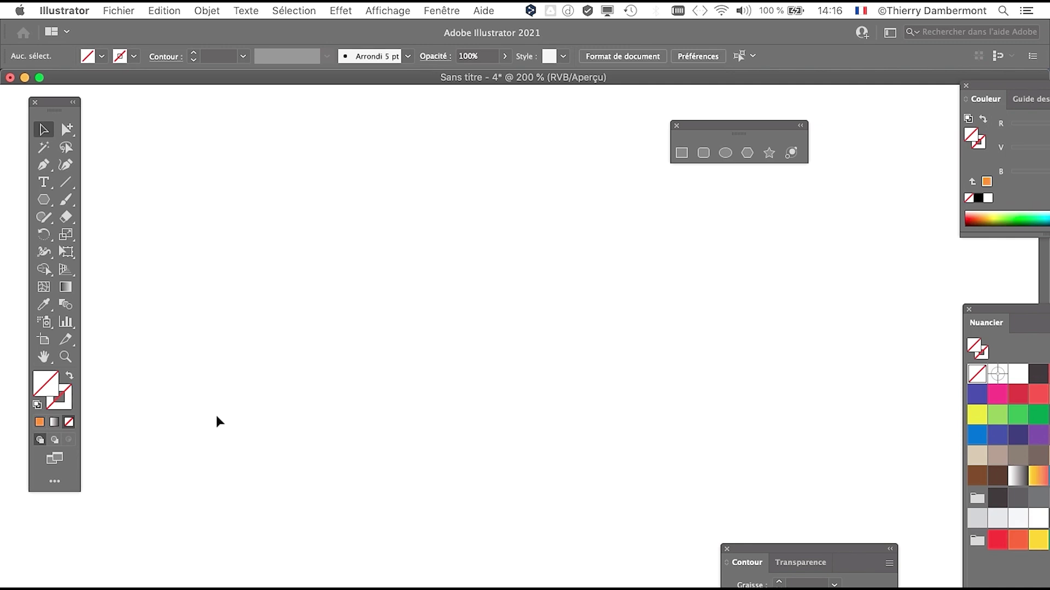
Step: Switch to outline display to find and select the unpainted TRAVAUX text, and return to preview display
{"action": "key", "text": "super+y"}
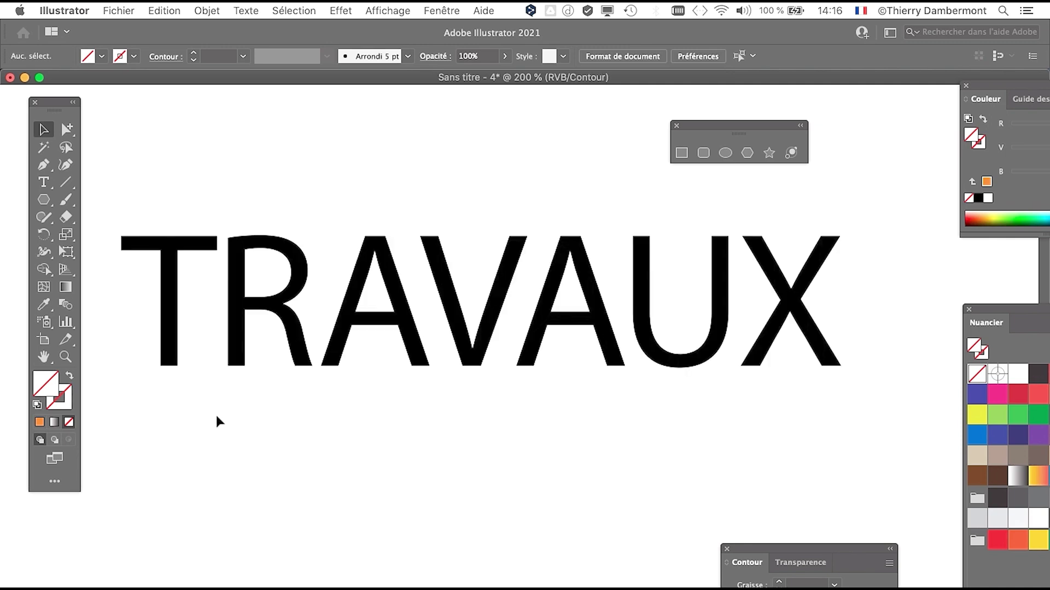
{"action": "scroll", "coordinate": [395, 448], "scroll_direction": "down", "scroll_amount": 2}
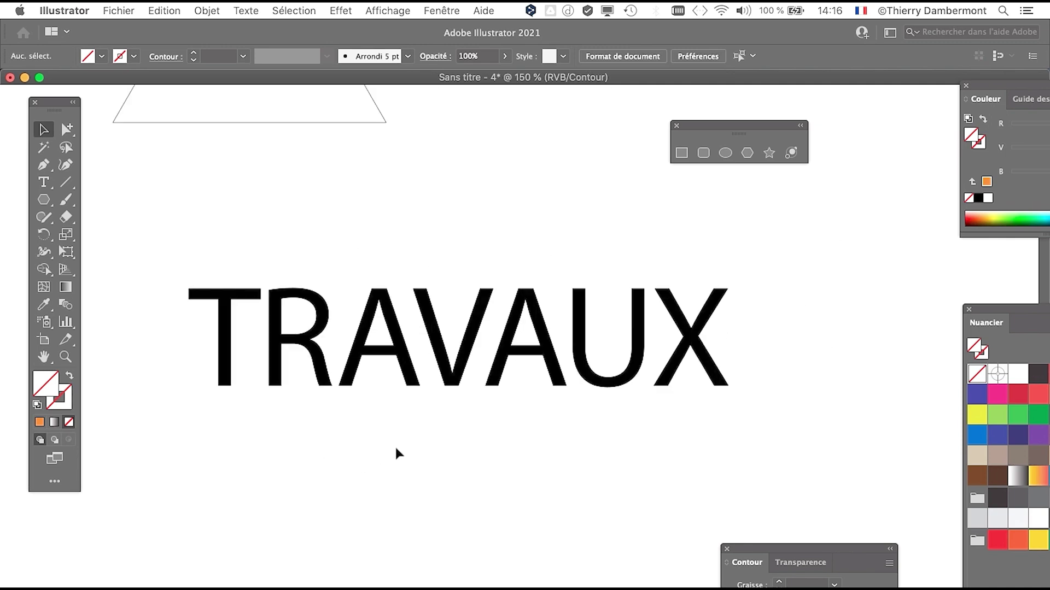
{"action": "scroll", "coordinate": [395, 447], "scroll_direction": "down", "scroll_amount": 1}
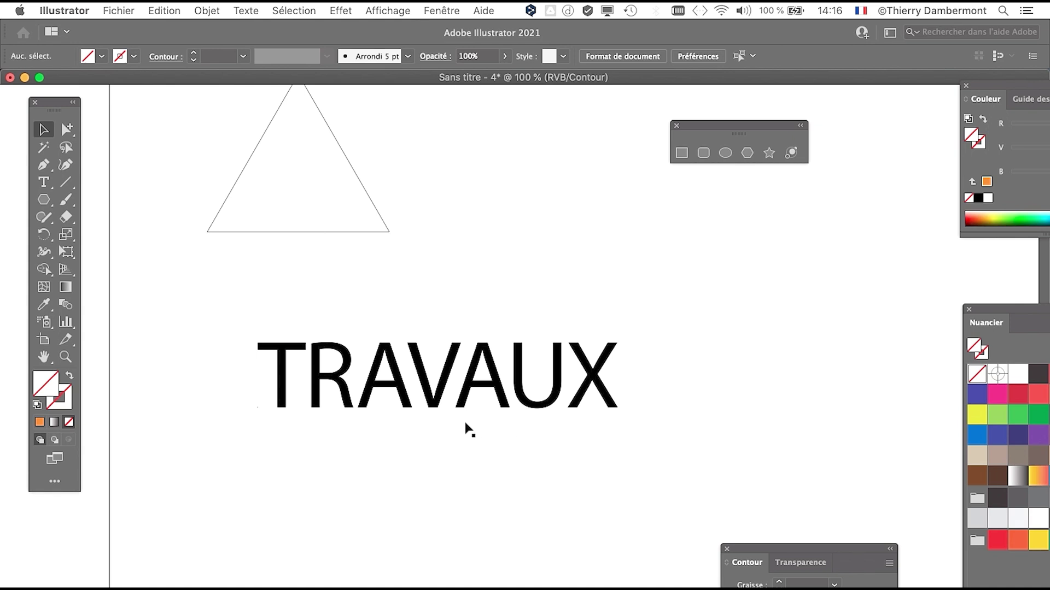
{"action": "left_click", "coordinate": [469, 405]}
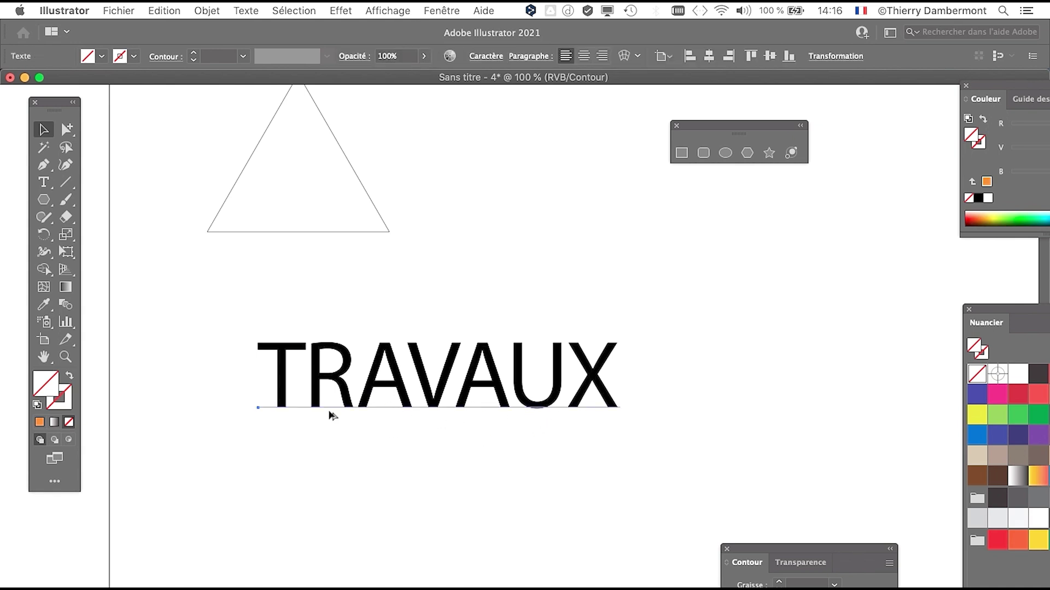
{"action": "scroll", "coordinate": [328, 415], "scroll_direction": "up", "scroll_amount": 1}
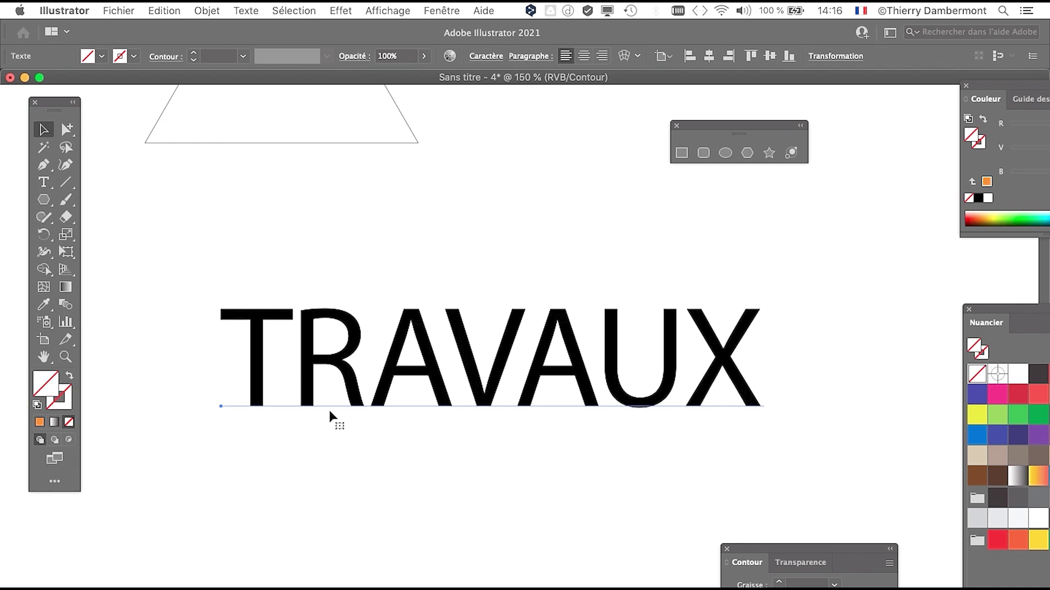
{"action": "key", "text": "super+y"}
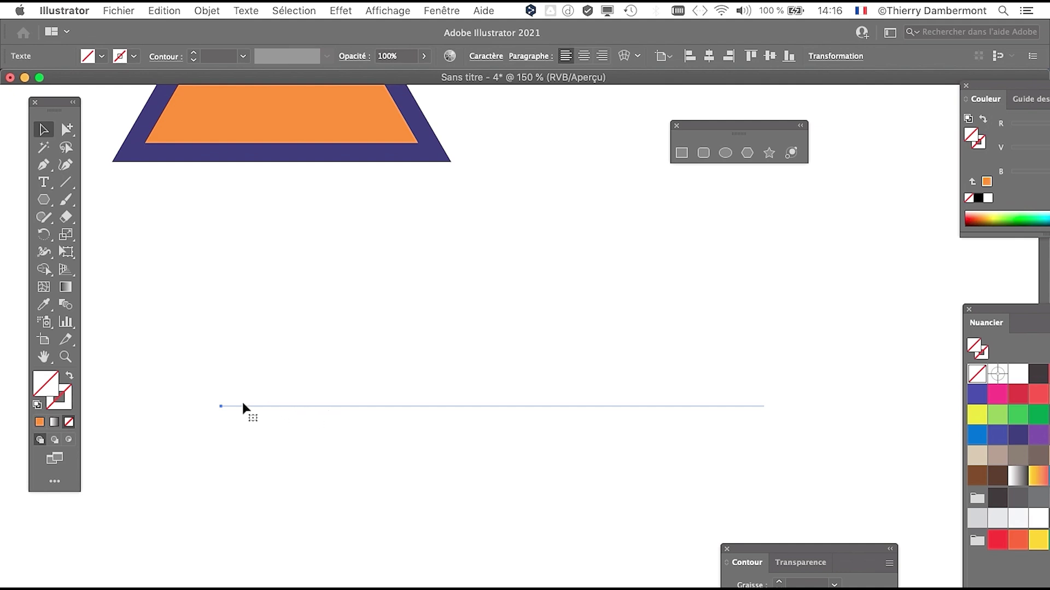
Step: Move the Contour panel below the text and display the Aspect panel beside the selected TRAVAUX text
{"action": "left_click_drag", "start_coordinate": [314, 462], "coordinate": [240, 391]}
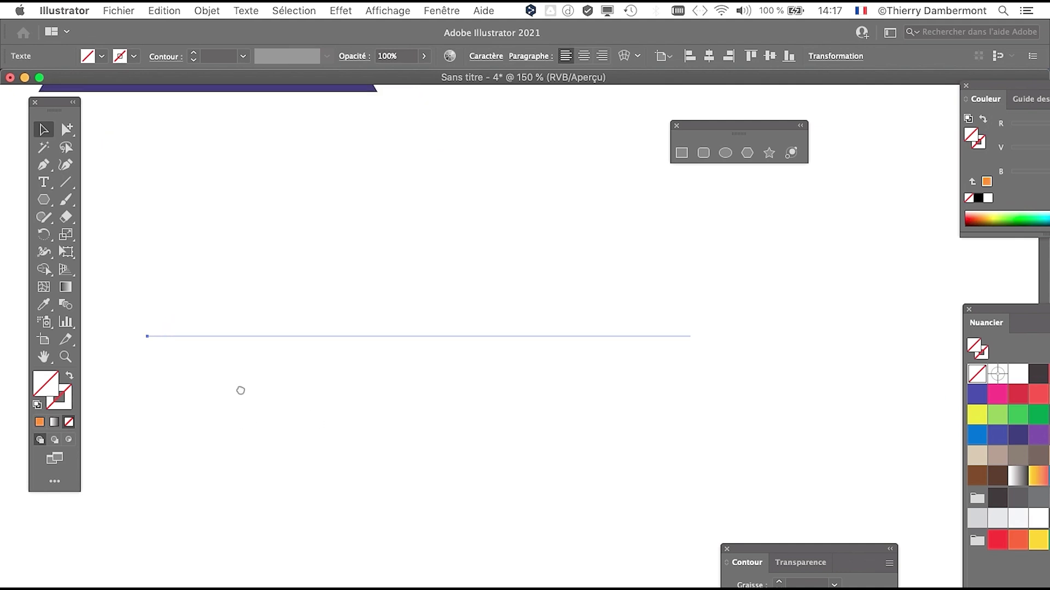
{"action": "left_click_drag", "start_coordinate": [747, 554], "coordinate": [125, 461]}
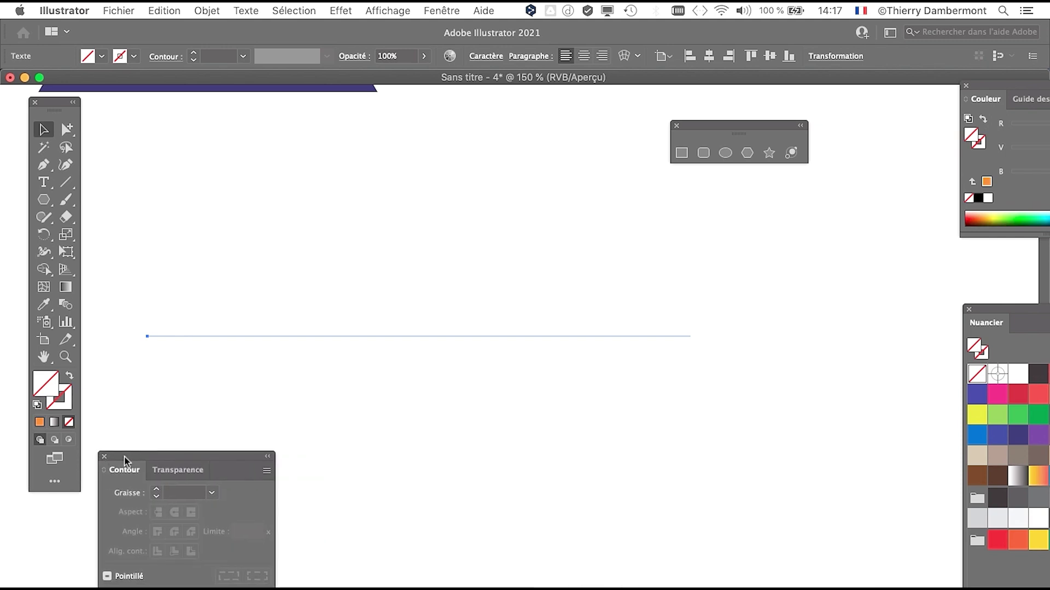
{"action": "left_click", "coordinate": [455, 7]}
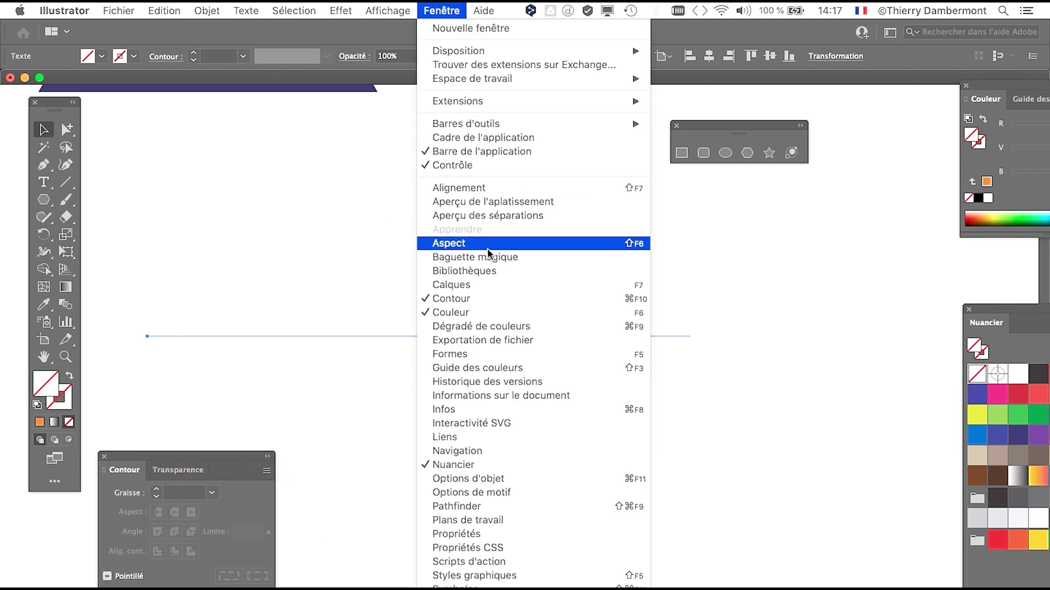
{"action": "left_click", "coordinate": [459, 242]}
{"action": "left_click_drag", "start_coordinate": [94, 584], "coordinate": [805, 216]}
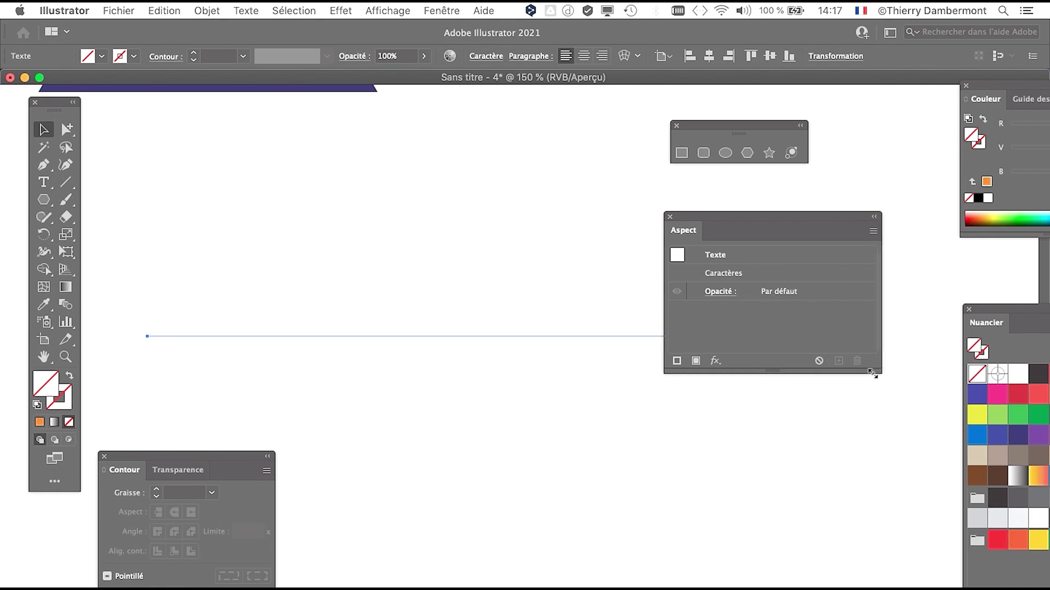
Step: Show the text's Caractères attributes in a smaller Aspect panel placed clear of the lettering
{"action": "left_click_drag", "start_coordinate": [873, 374], "coordinate": [817, 322]}
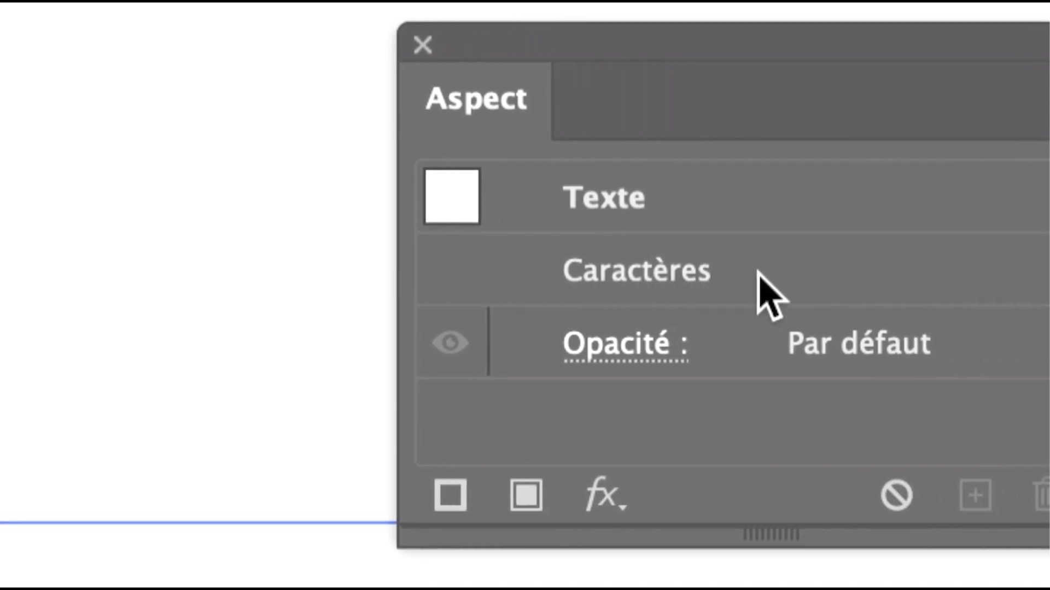
{"action": "double_click", "coordinate": [757, 274]}
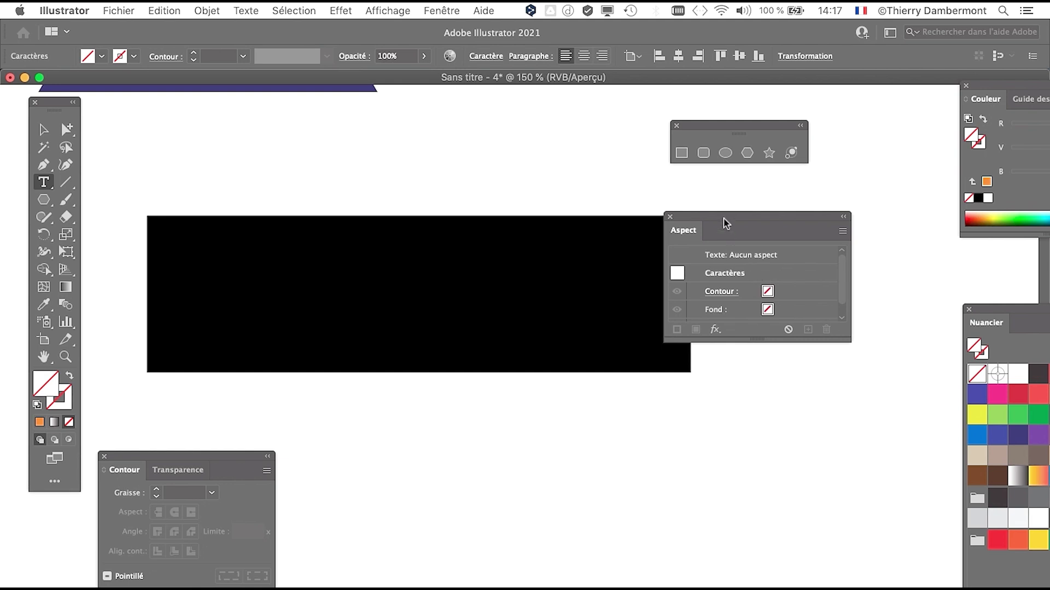
{"action": "left_click_drag", "start_coordinate": [725, 220], "coordinate": [780, 218]}
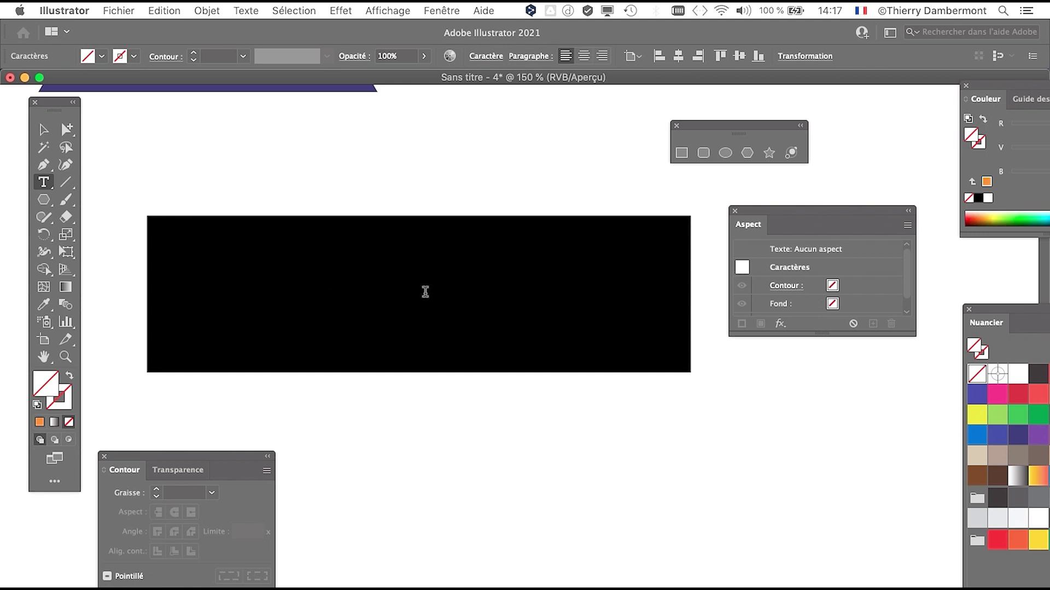
Step: Enlarge the Aspect panel enough to show the Opacité attribute and highlight all the TRAVAUX characters
{"action": "left_click_drag", "start_coordinate": [824, 332], "coordinate": [824, 368]}
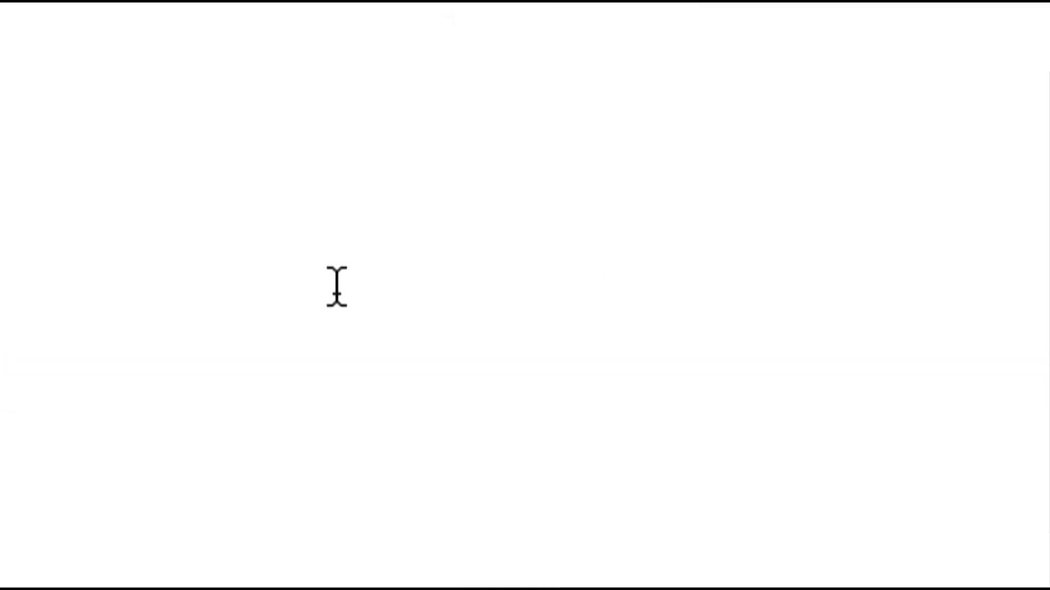
{"action": "left_click_drag", "start_coordinate": [336, 287], "coordinate": [538, 284]}
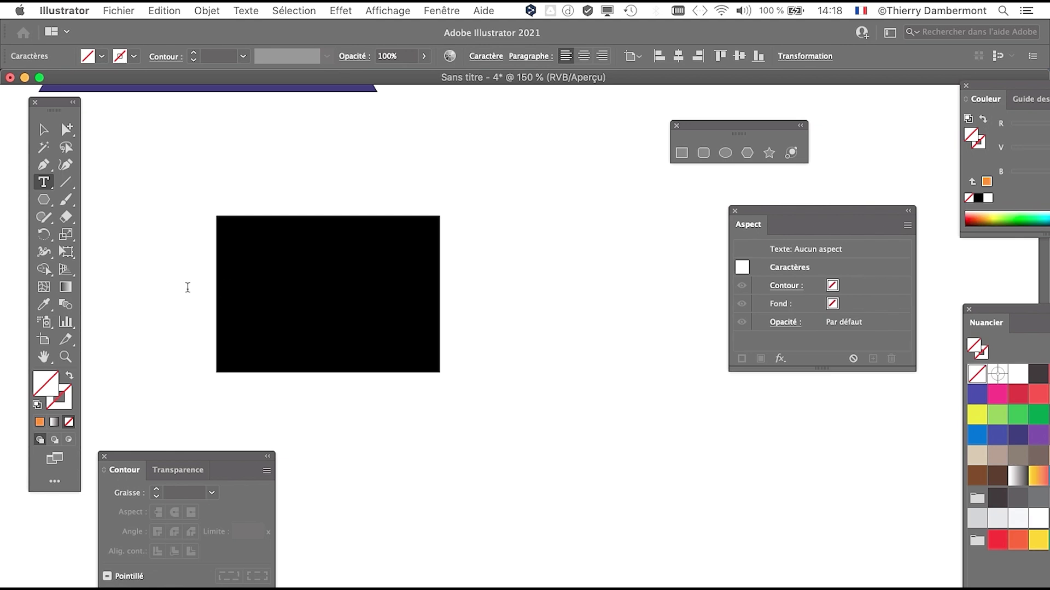
{"action": "left_click_drag", "start_coordinate": [188, 287], "coordinate": [623, 297]}
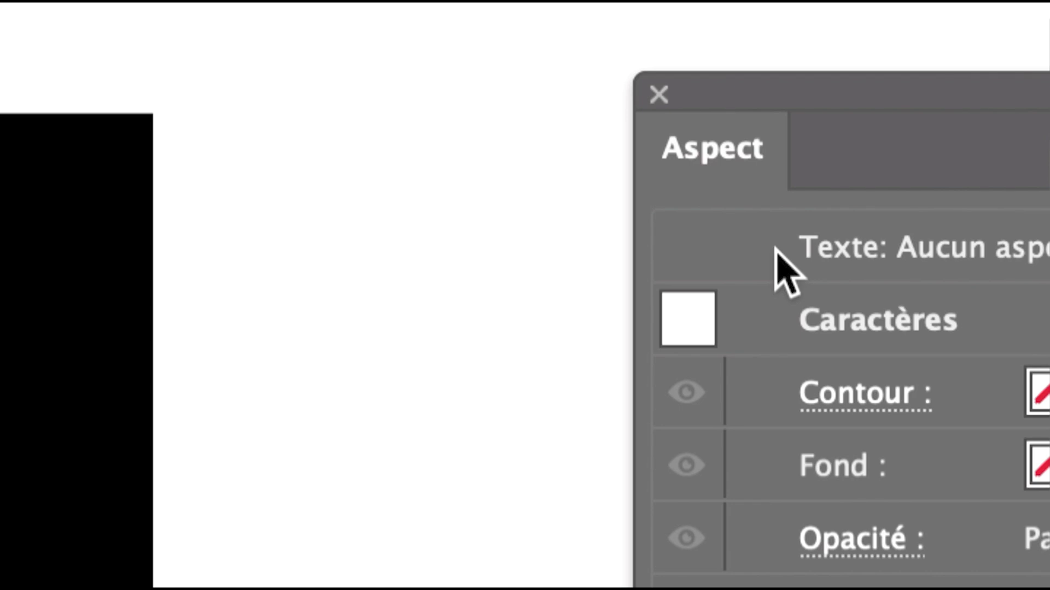
Step: Target the whole Texte object in the Aspect panel and add a new fill to it
{"action": "left_click", "coordinate": [830, 252]}
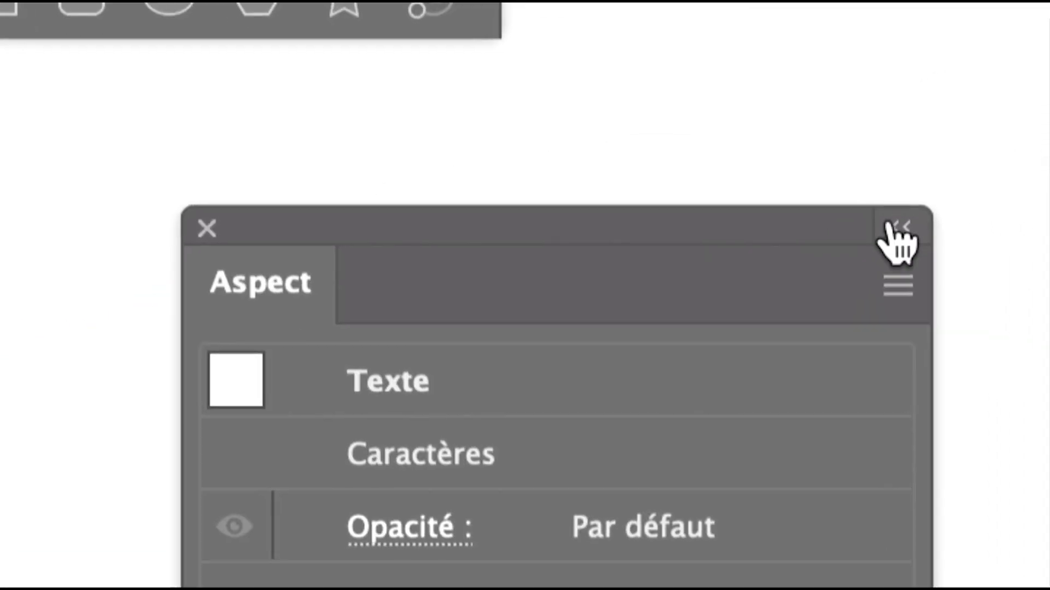
{"action": "left_click", "coordinate": [904, 285]}
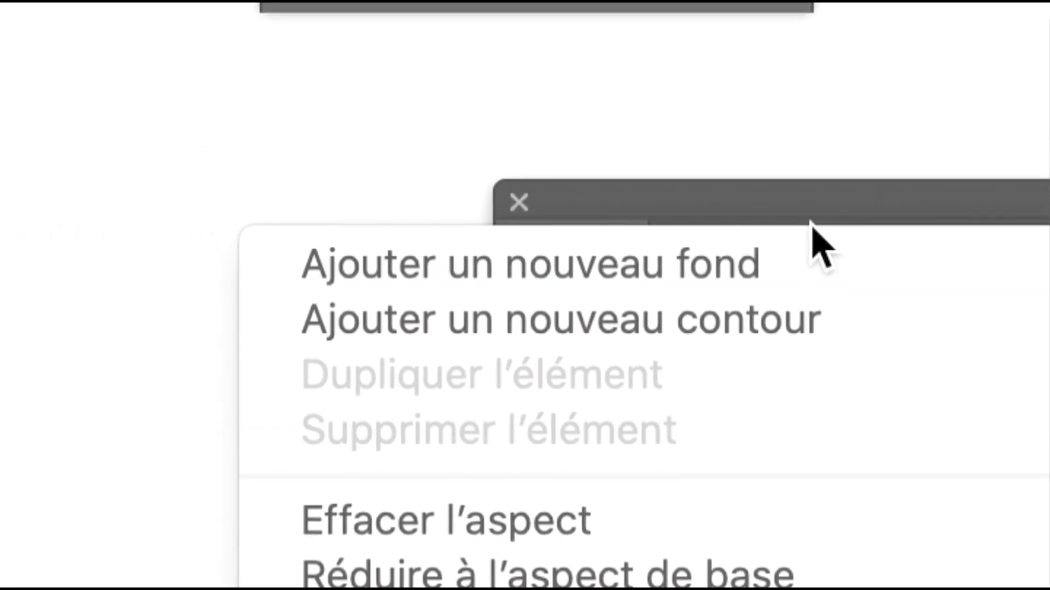
{"action": "left_click", "coordinate": [771, 160]}
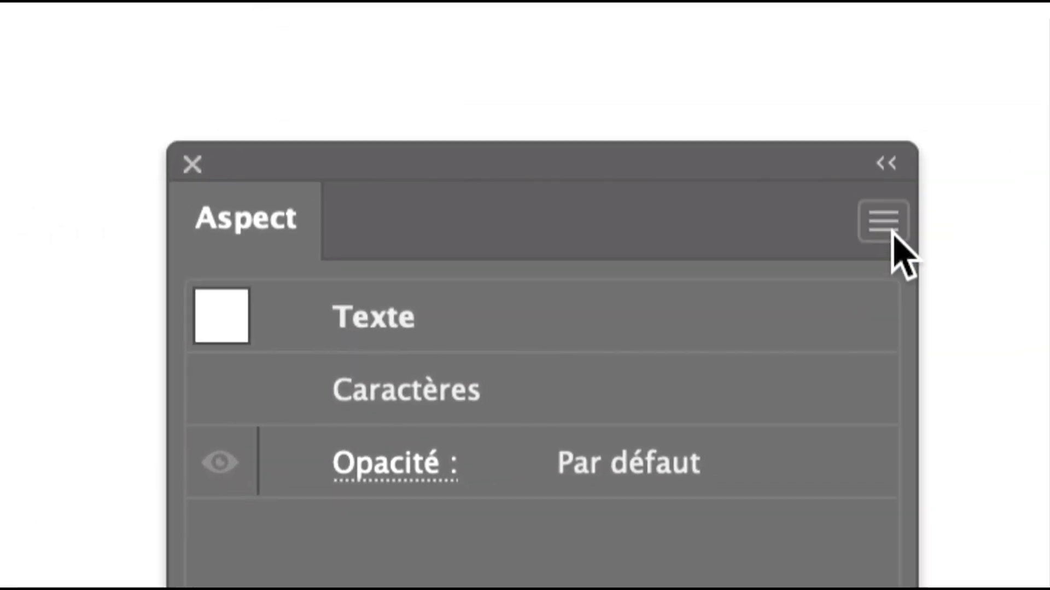
{"action": "left_click", "coordinate": [889, 227]}
{"action": "left_click", "coordinate": [836, 248]}
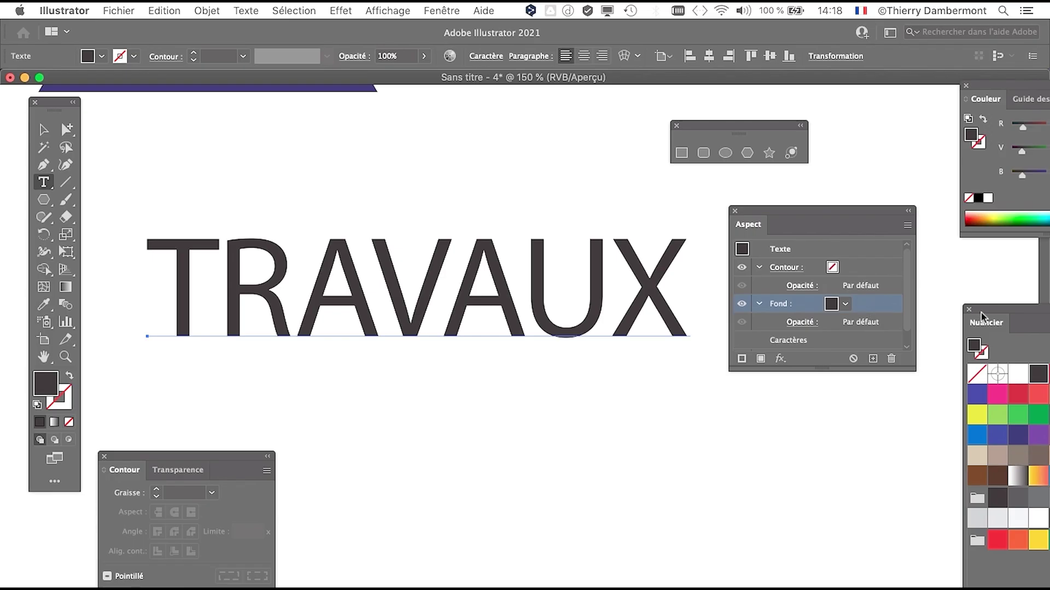
Step: Colour the new fill orange with the swatch C=0 M=50 J=100 N=0 and park the Nuancier panel below the Aspect panel
{"action": "left_click_drag", "start_coordinate": [981, 313], "coordinate": [288, 138]}
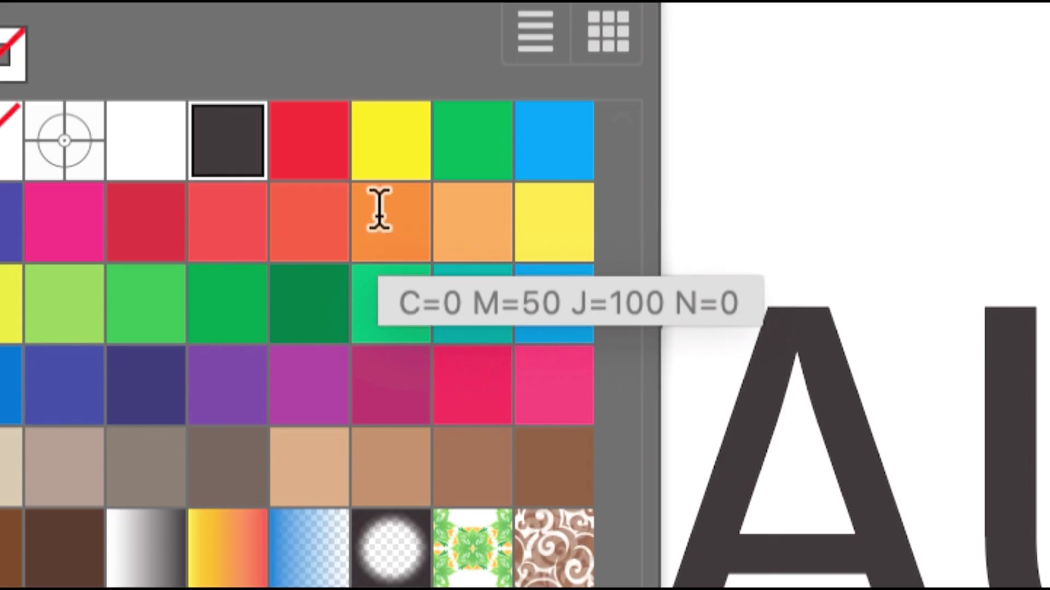
{"action": "left_click", "coordinate": [382, 219]}
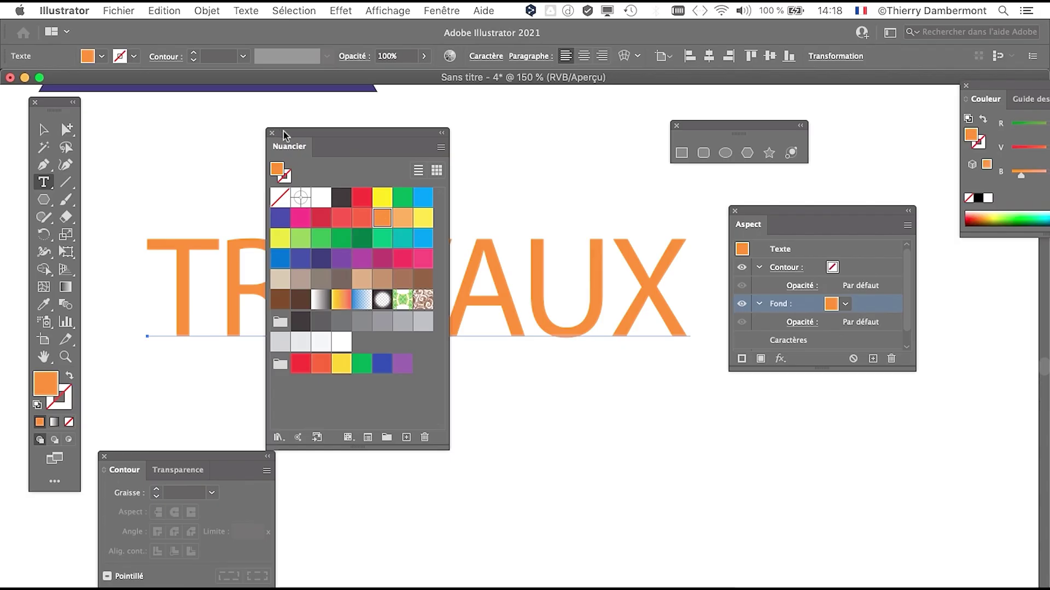
{"action": "left_click_drag", "start_coordinate": [284, 134], "coordinate": [828, 463]}
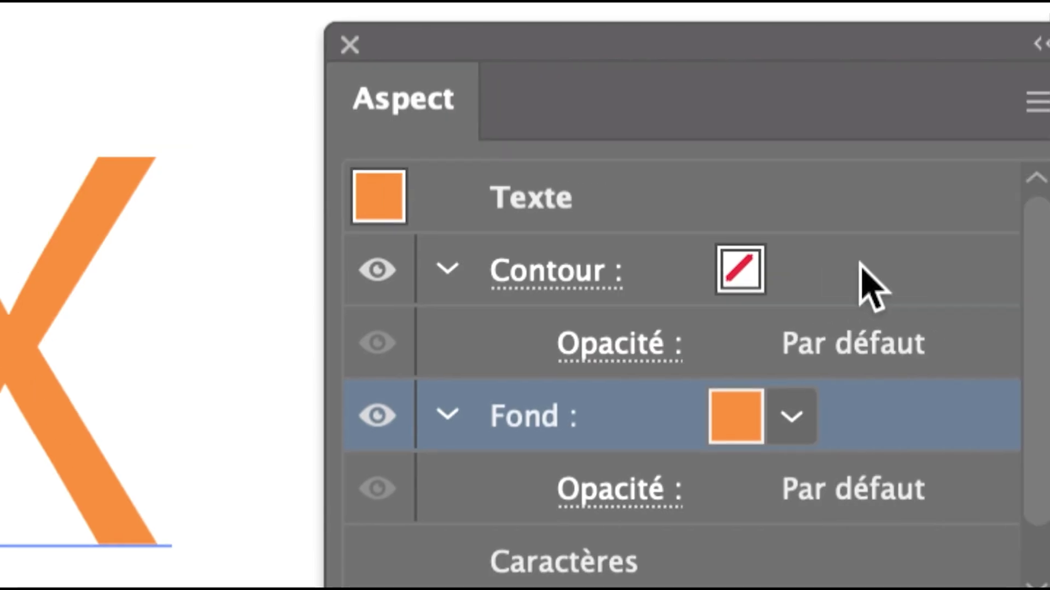
Step: Give the text's Contour a blue swatch colour and set its weight to 1 mm
{"action": "left_click", "coordinate": [861, 267]}
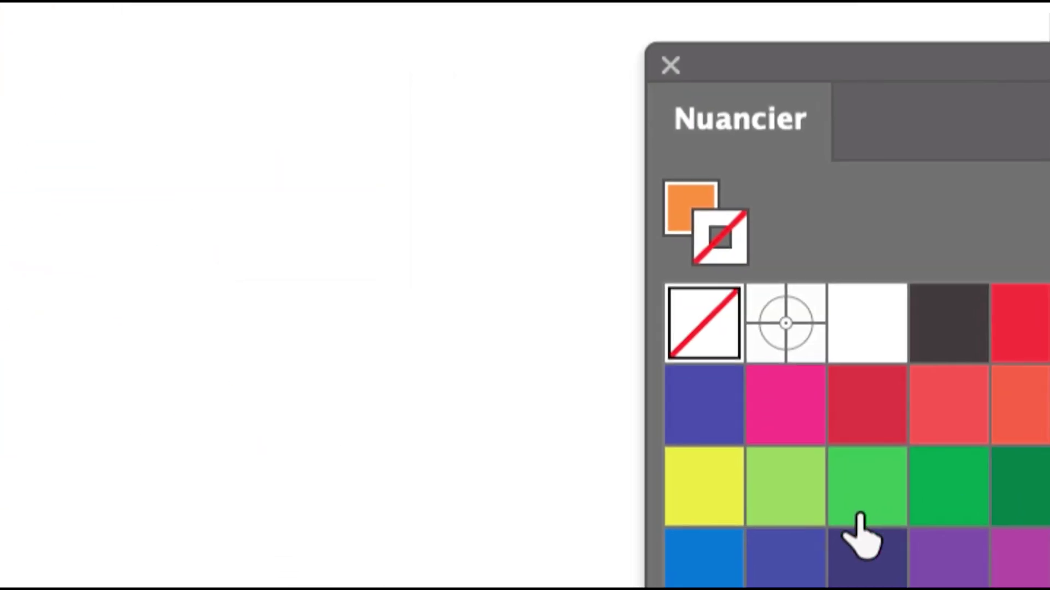
{"action": "left_click", "coordinate": [800, 574]}
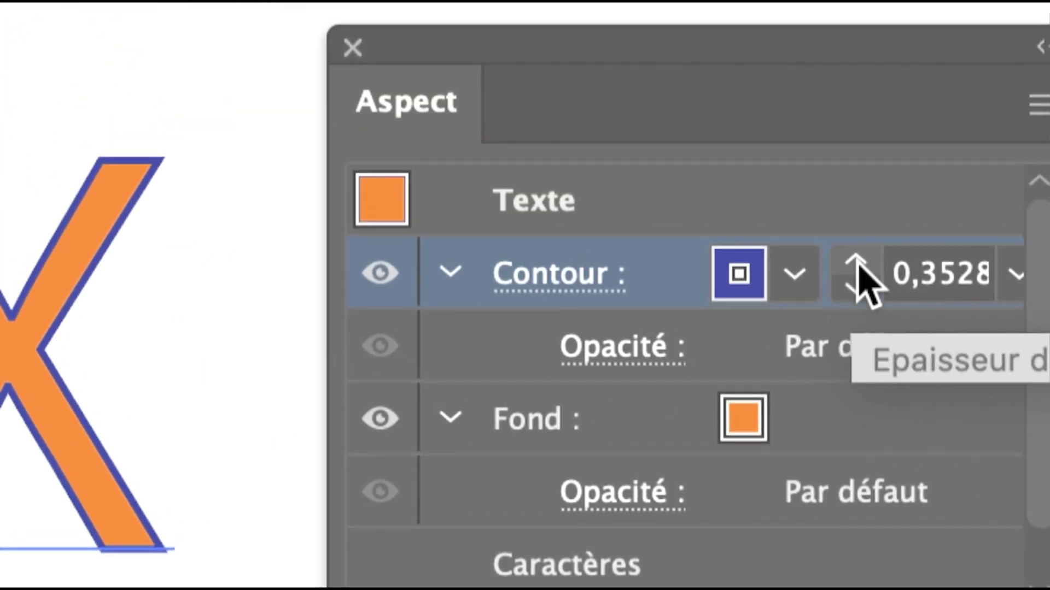
{"action": "left_click", "coordinate": [857, 262]}
{"action": "left_click", "coordinate": [857, 262]}
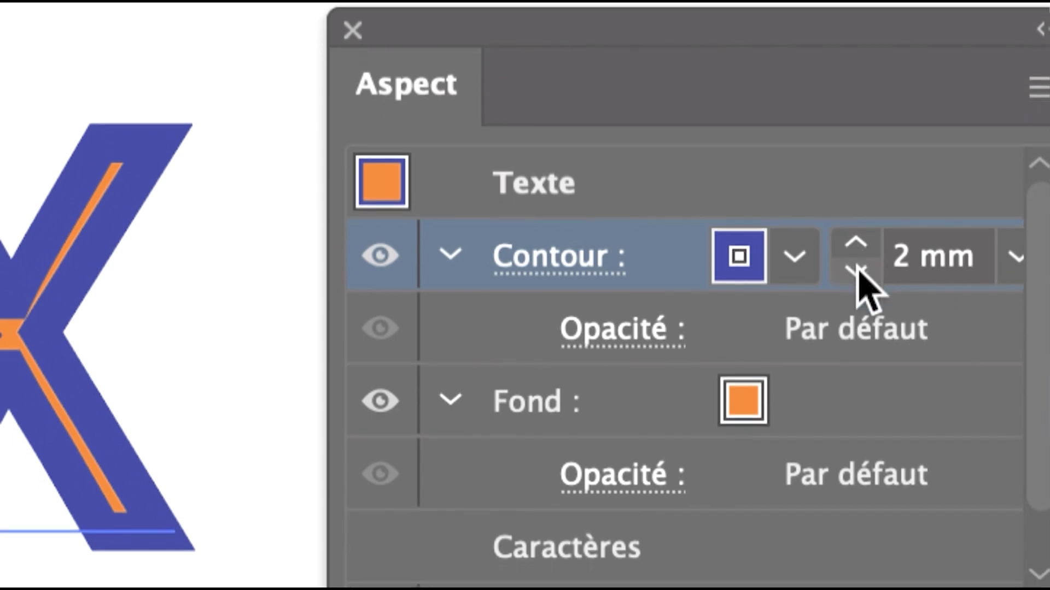
{"action": "left_click", "coordinate": [857, 286]}
Step: Set the Contour weight to 1,5 mm and enlarge and reposition the Aspect panel so all attributes fit
{"action": "left_click", "coordinate": [904, 258]}
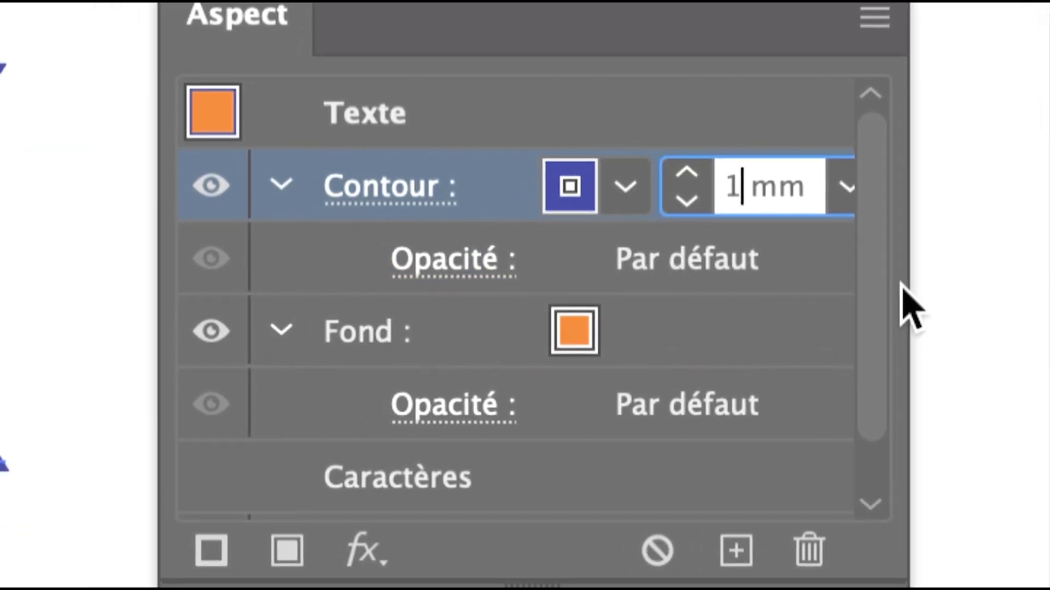
{"action": "left_click_drag", "start_coordinate": [905, 289], "coordinate": [986, 286]}
{"action": "left_click", "coordinate": [717, 240]}
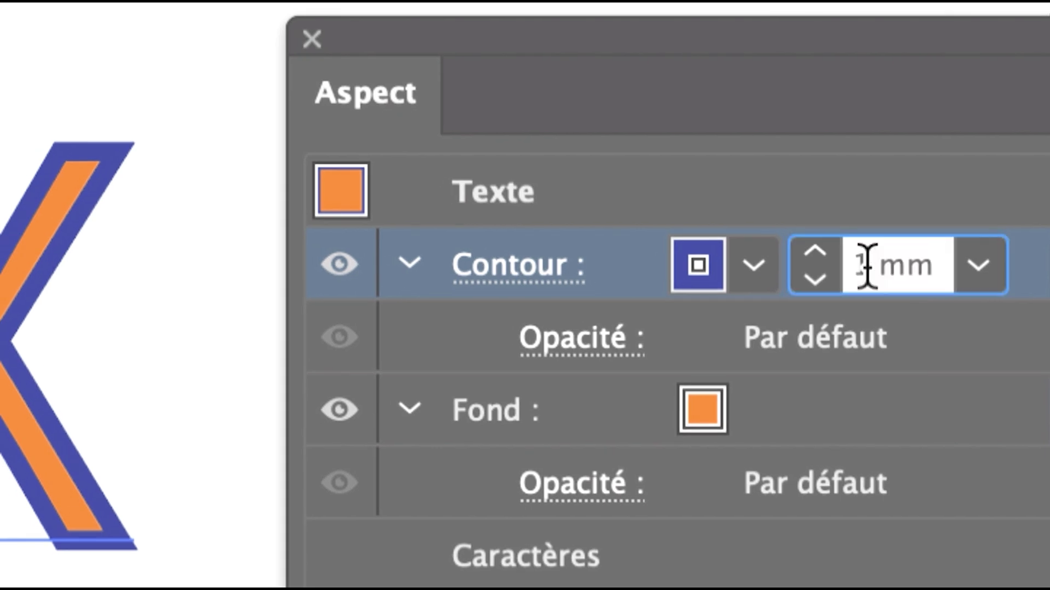
{"action": "type", "text": ",5"}
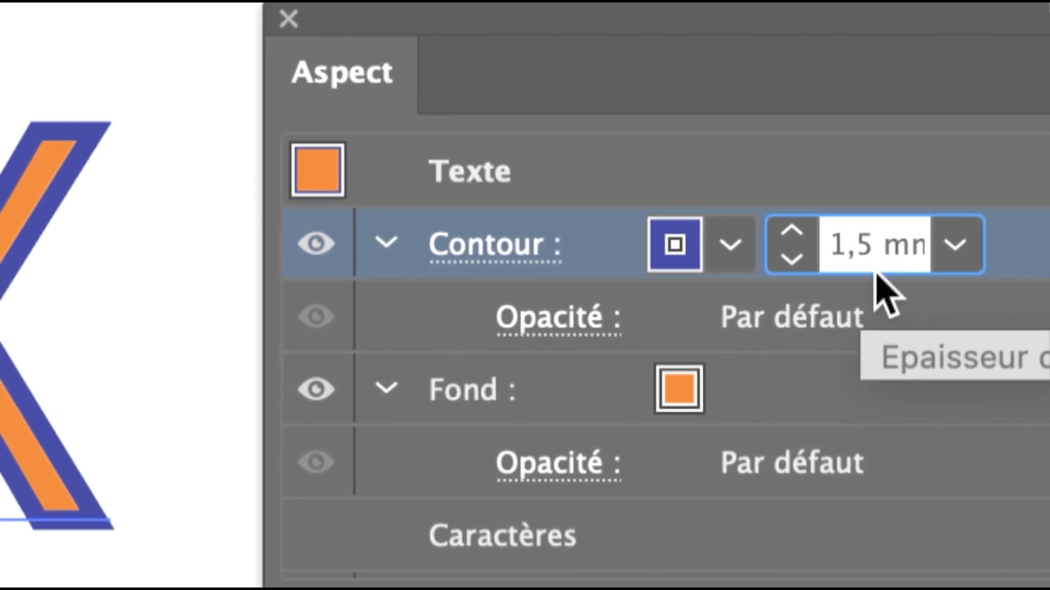
{"action": "key", "text": "Return"}
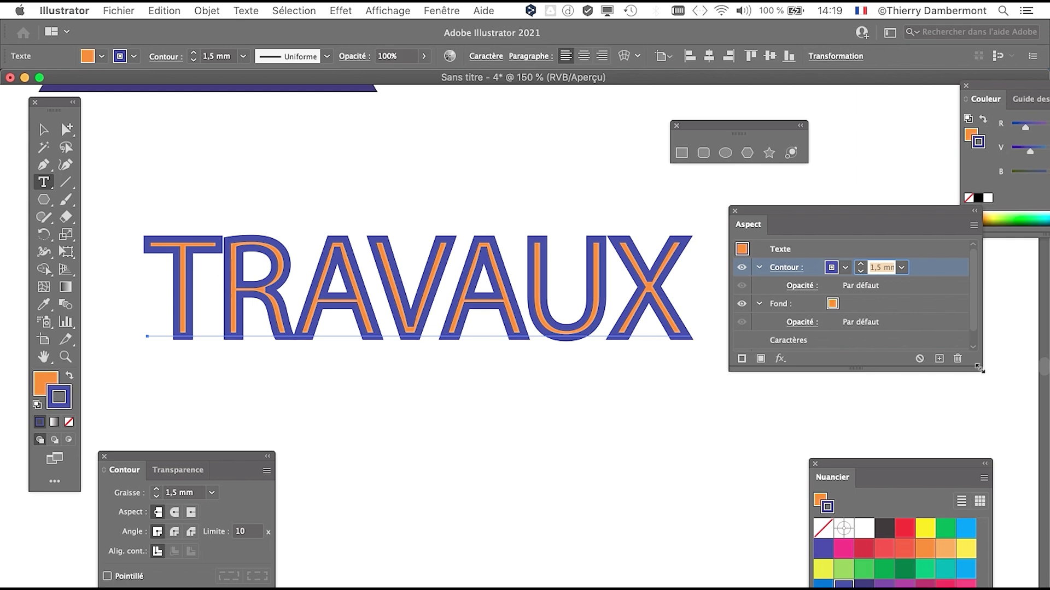
{"action": "left_click_drag", "start_coordinate": [980, 370], "coordinate": [950, 413]}
{"action": "left_click_drag", "start_coordinate": [821, 211], "coordinate": [808, 177]}
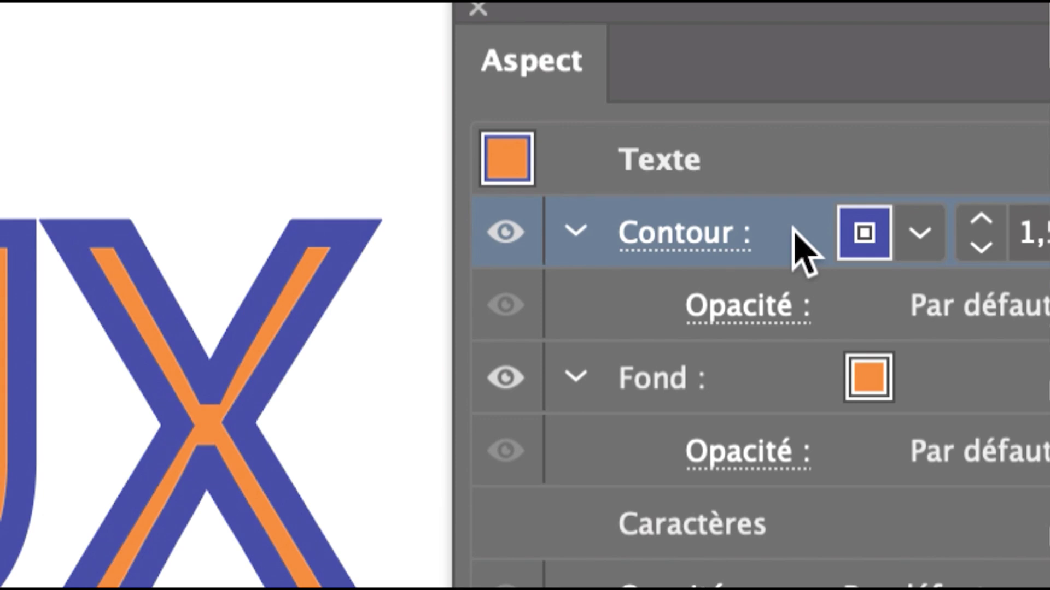
Step: Move the Contour attribute below the Fond in the appearance stack and set its weight to 3 mm
{"action": "left_click_drag", "start_coordinate": [793, 234], "coordinate": [798, 411]}
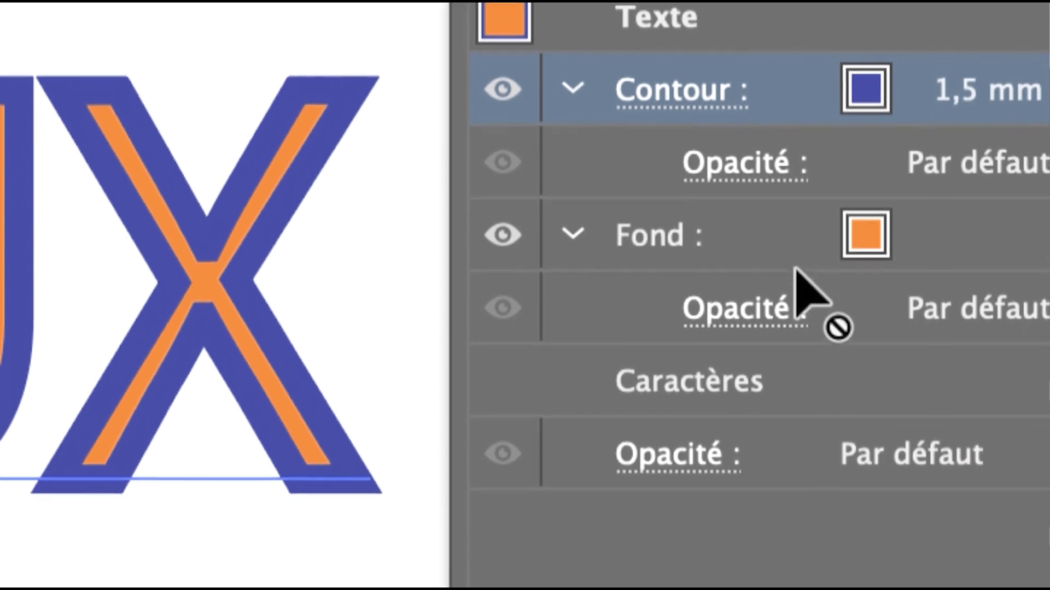
{"action": "left_click_drag", "start_coordinate": [796, 269], "coordinate": [811, 334]}
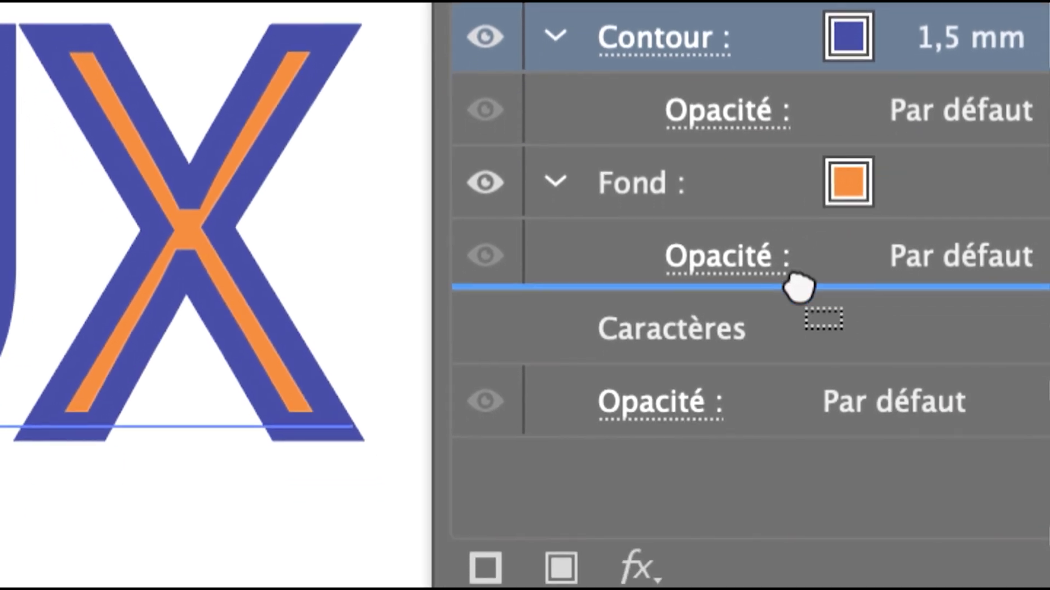
{"action": "left_click_drag", "start_coordinate": [798, 287], "coordinate": [796, 278]}
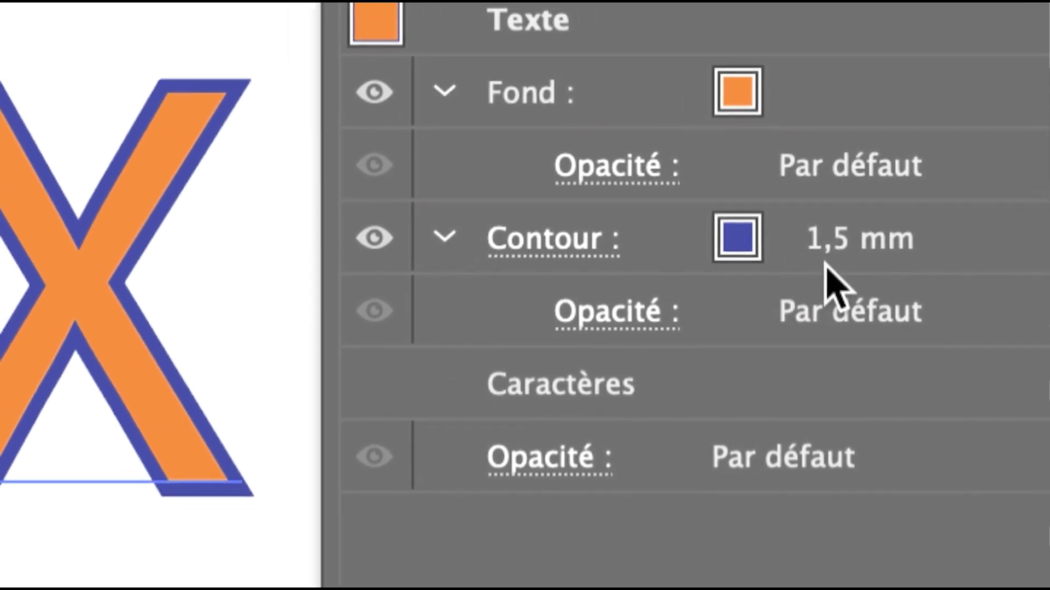
{"action": "left_click", "coordinate": [957, 268]}
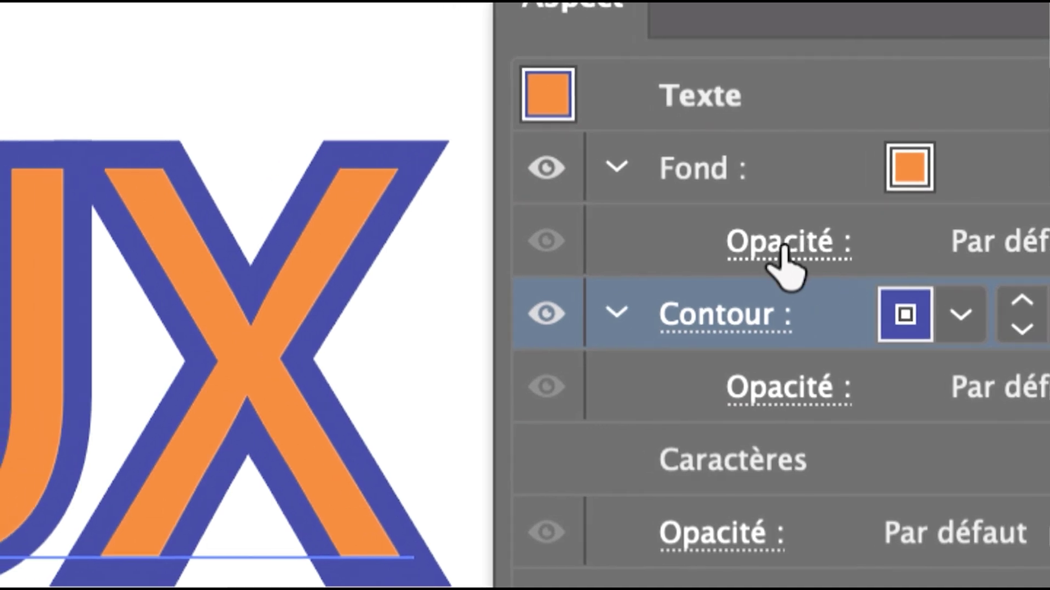
Step: Try the Fond at 60% opacity, restore it to 100% and close the transparency options
{"action": "left_click", "coordinate": [771, 170]}
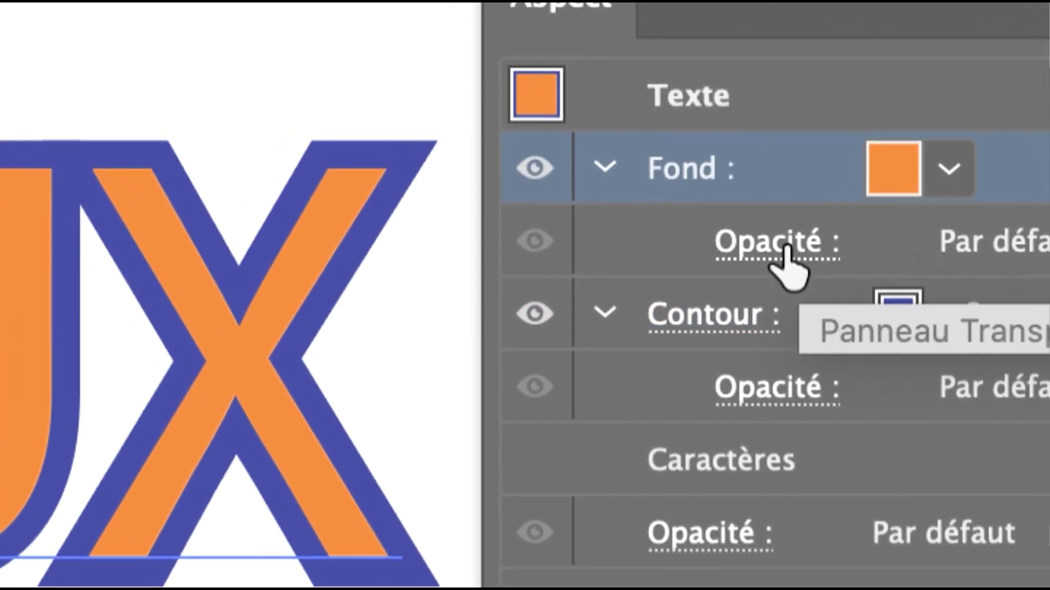
{"action": "left_click", "coordinate": [786, 252]}
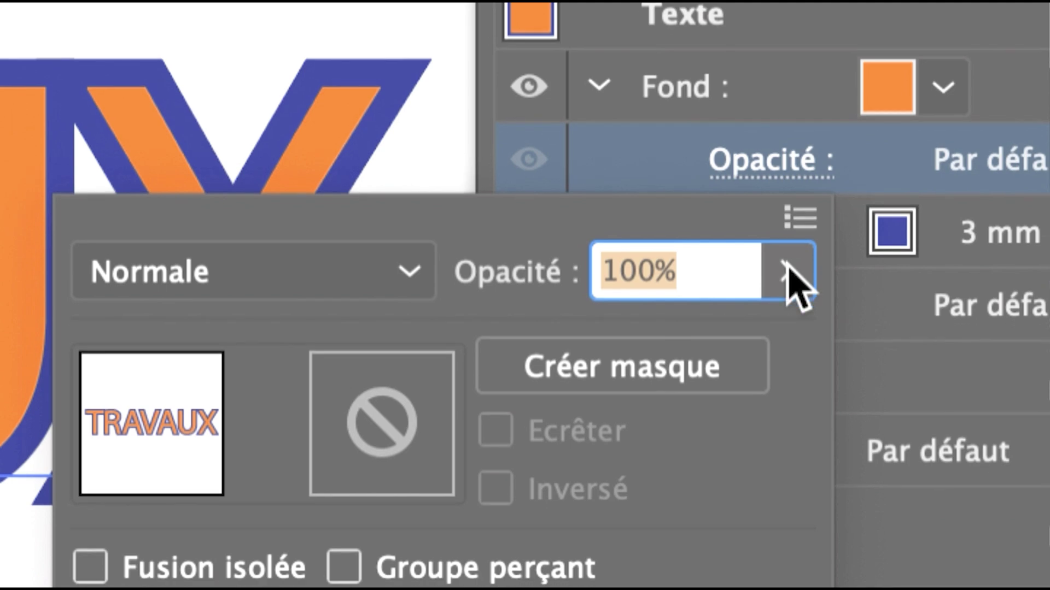
{"action": "left_click", "coordinate": [787, 271]}
{"action": "left_click", "coordinate": [686, 349]}
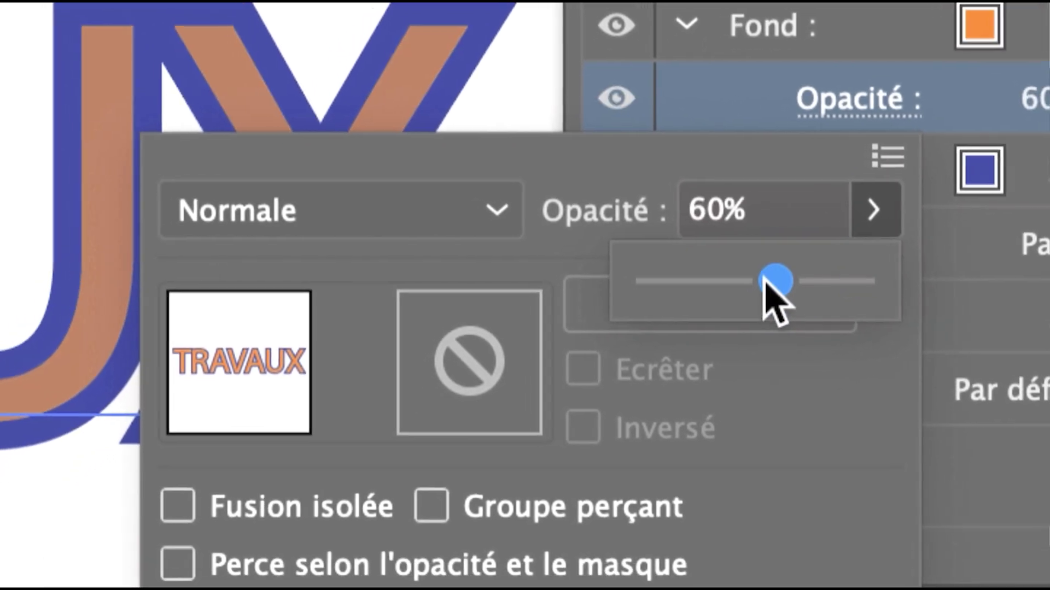
{"action": "left_click_drag", "start_coordinate": [766, 282], "coordinate": [848, 283]}
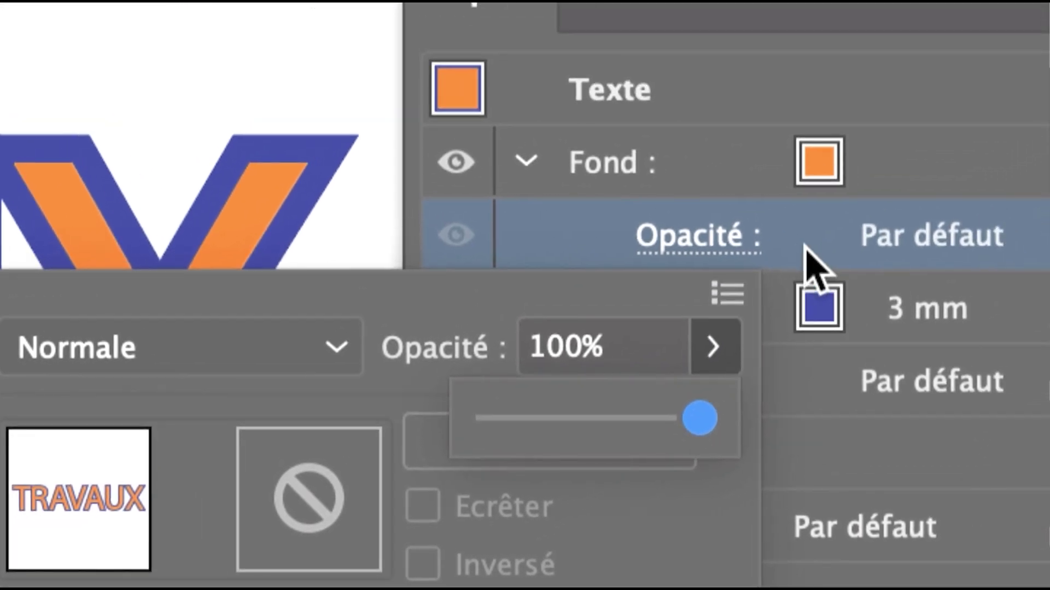
{"action": "left_click", "coordinate": [889, 108]}
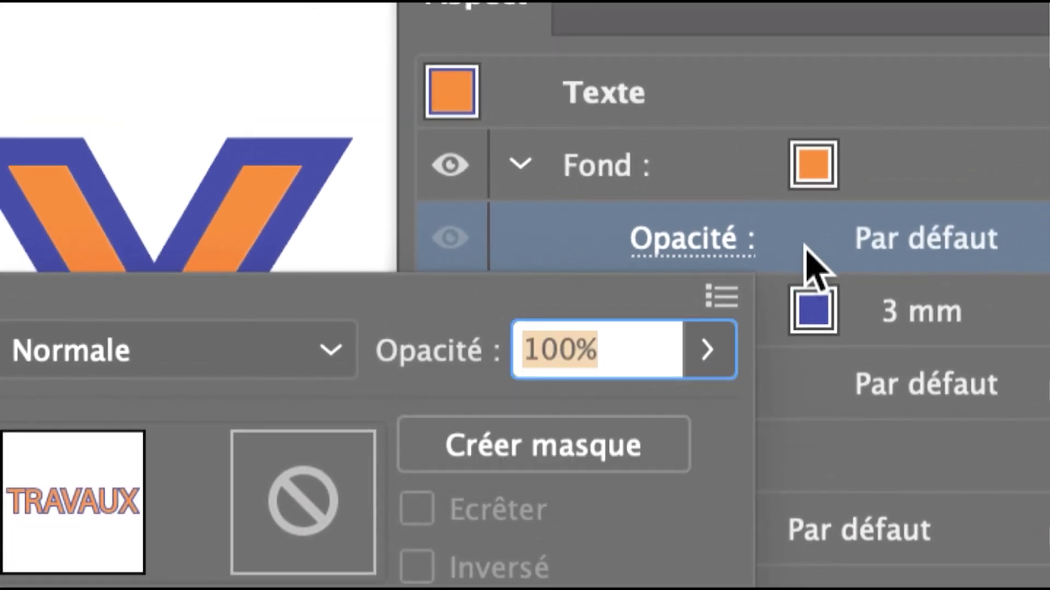
{"action": "left_click", "coordinate": [815, 229]}
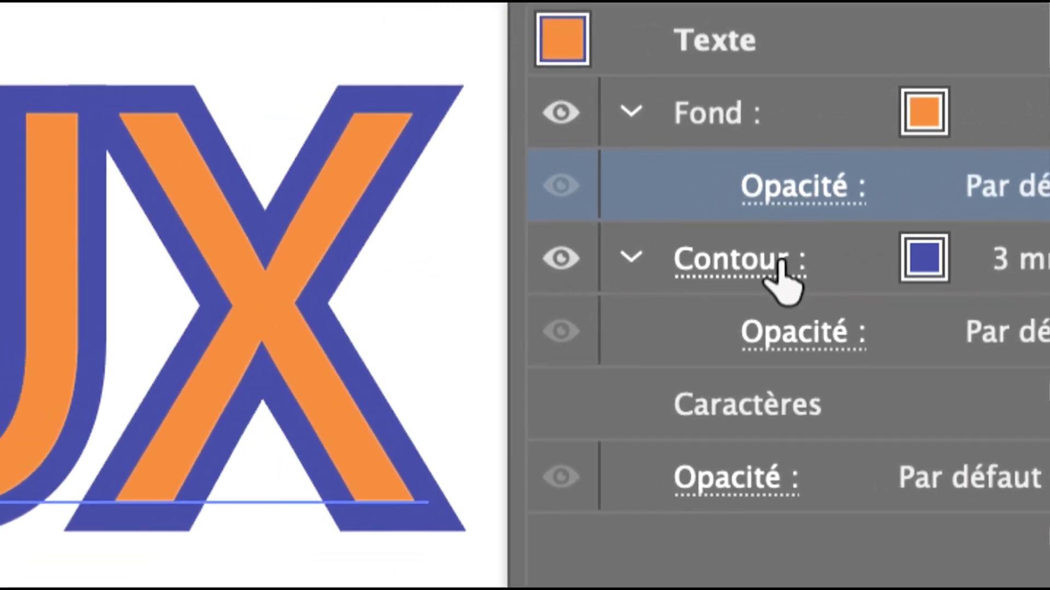
Step: Examine the stroke options of the Contour and the colour swatches offered for the Fond
{"action": "left_click", "coordinate": [781, 263]}
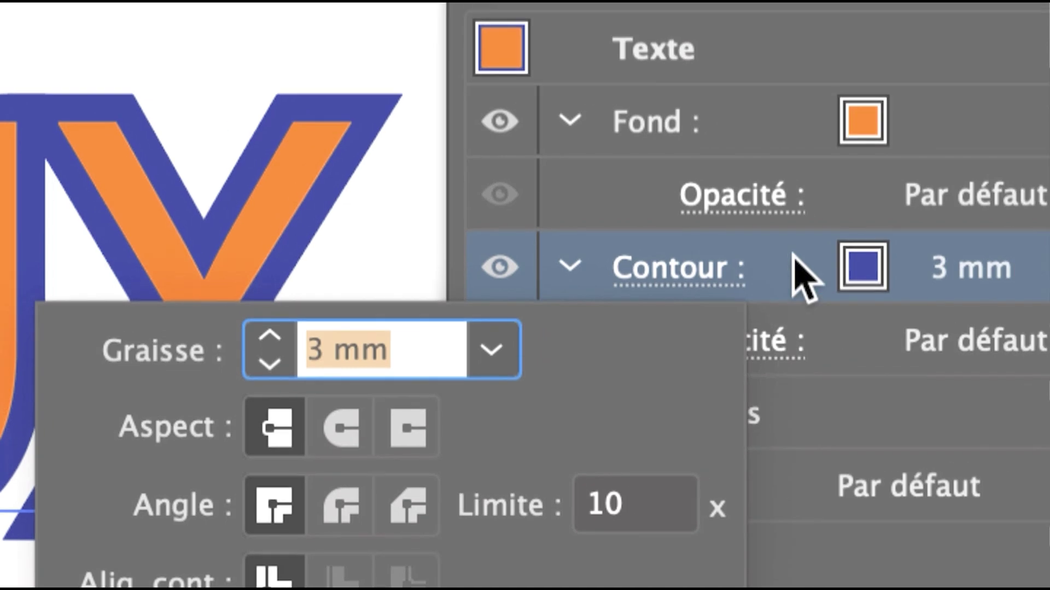
{"action": "left_click", "coordinate": [997, 104]}
{"action": "left_click", "coordinate": [1011, 102]}
{"action": "left_click", "coordinate": [787, 240]}
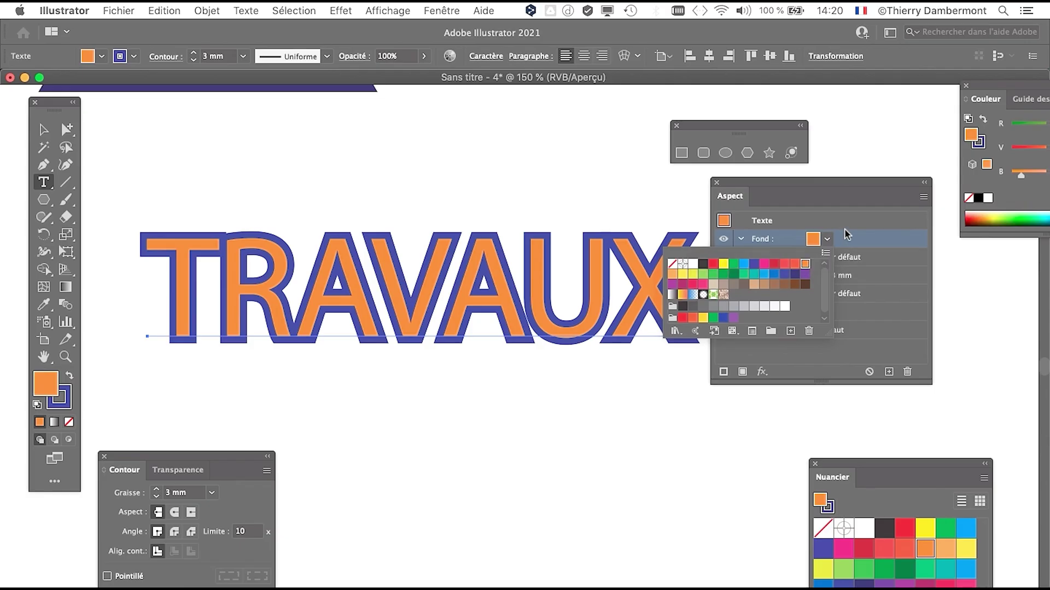
{"action": "left_click", "coordinate": [887, 226]}
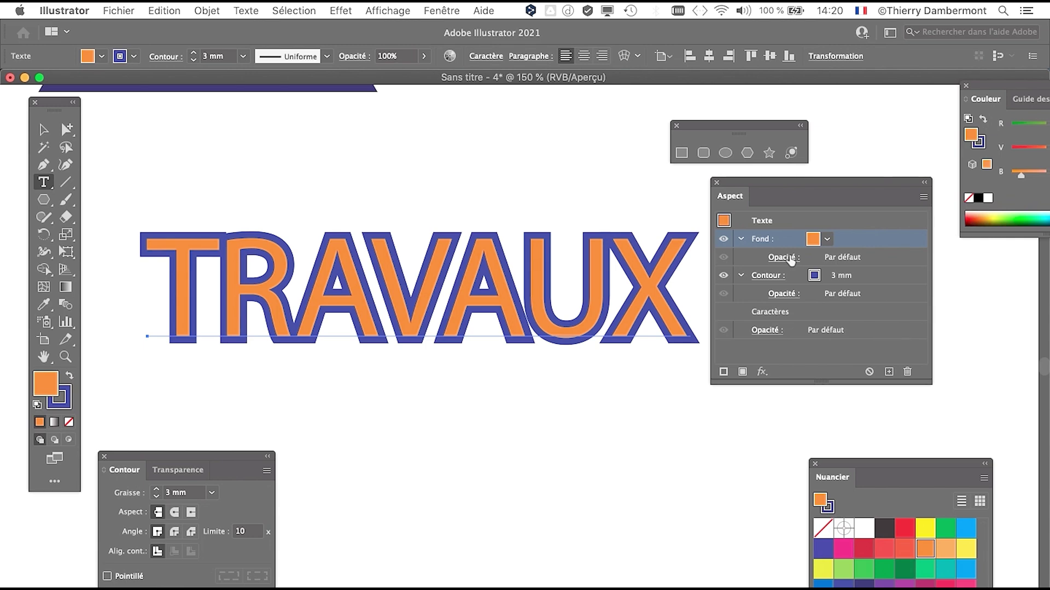
Step: Try the Produit blending mode on the Fond of the TRAVAUX text, restore Normale and close the transparency options
{"action": "left_click", "coordinate": [790, 258]}
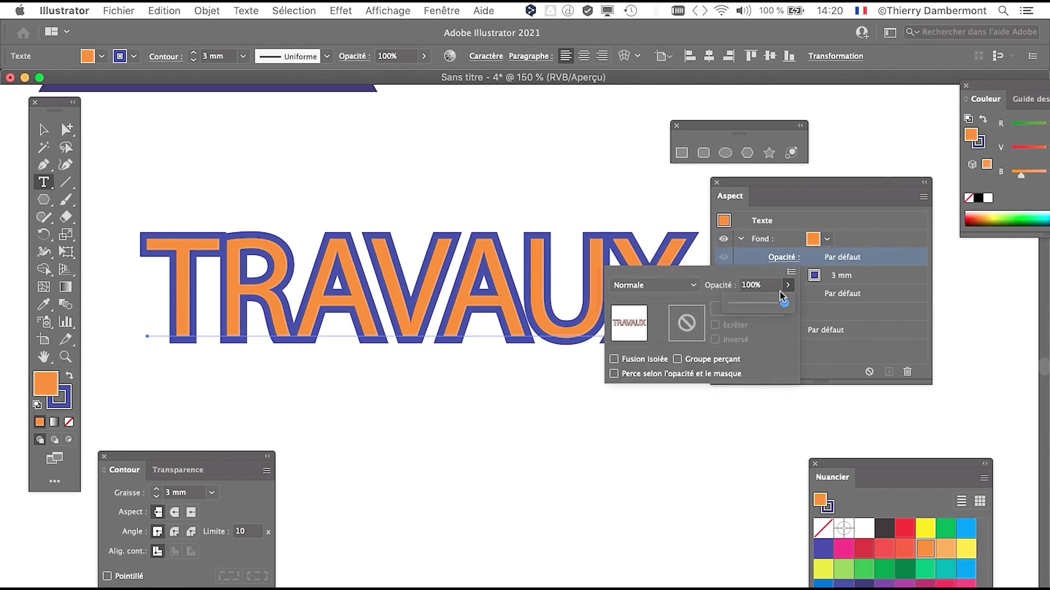
{"action": "mouse_move", "coordinate": [783, 302]}
{"action": "left_mouse_down"}
{"action": "mouse_move", "coordinate": [755, 308]}
{"action": "mouse_move", "coordinate": [791, 308]}
{"action": "left_mouse_up"}
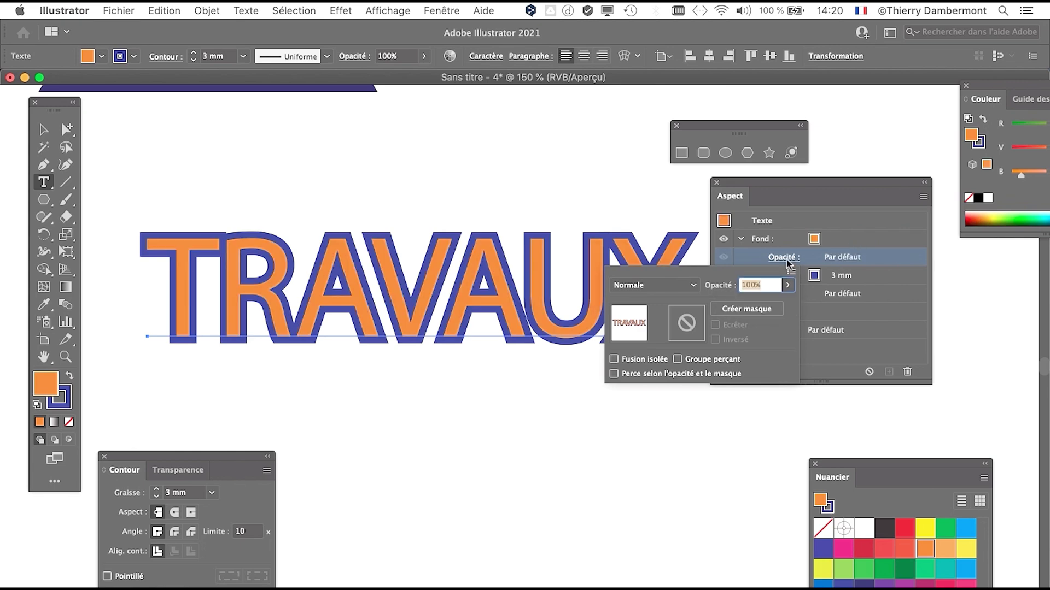
{"action": "left_click", "coordinate": [650, 289]}
{"action": "left_click", "coordinate": [658, 334]}
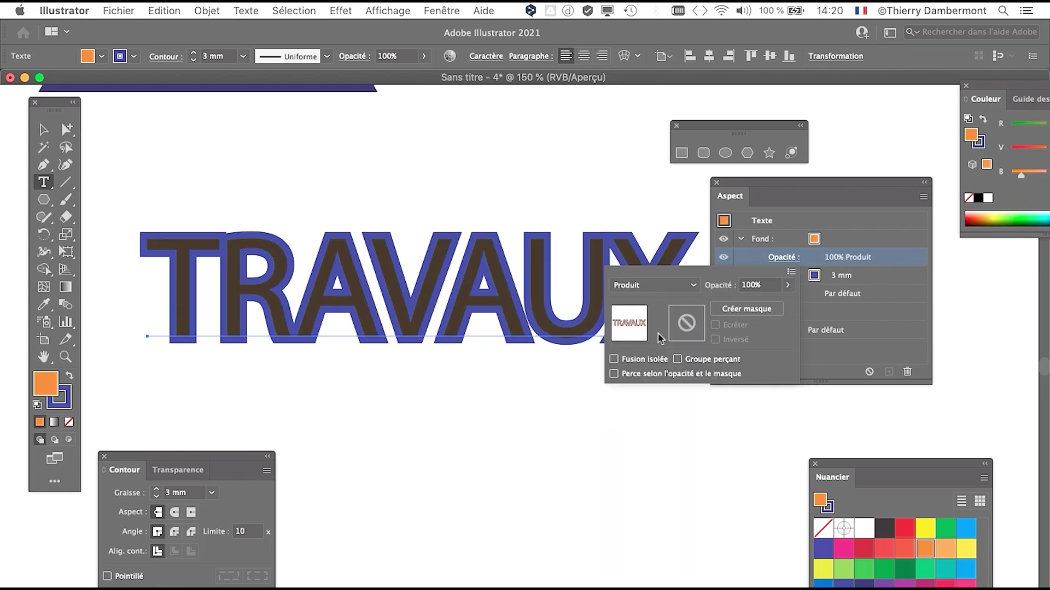
{"action": "left_click", "coordinate": [655, 290]}
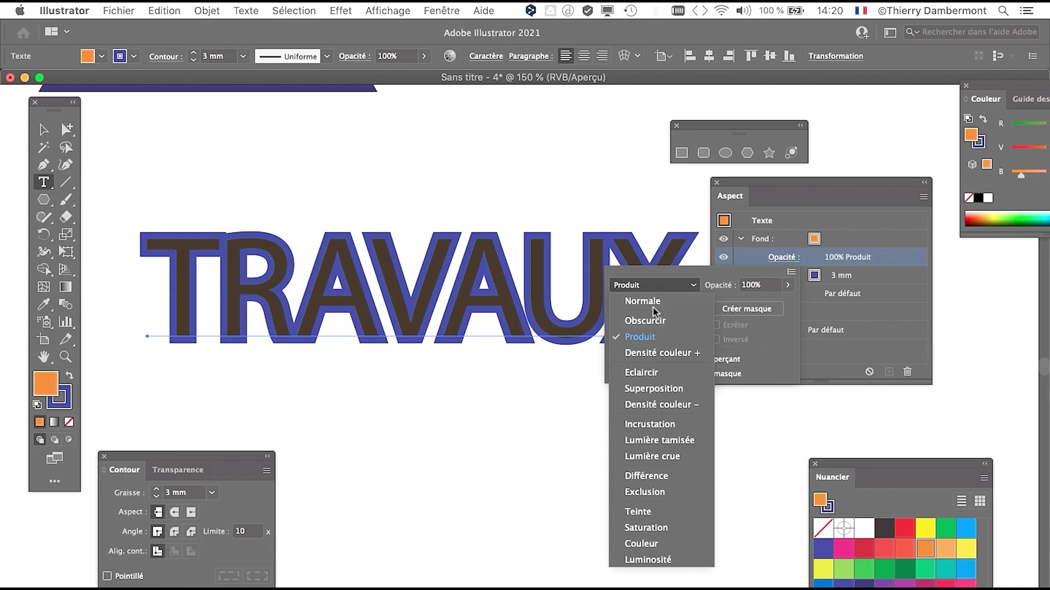
{"action": "left_click", "coordinate": [655, 306]}
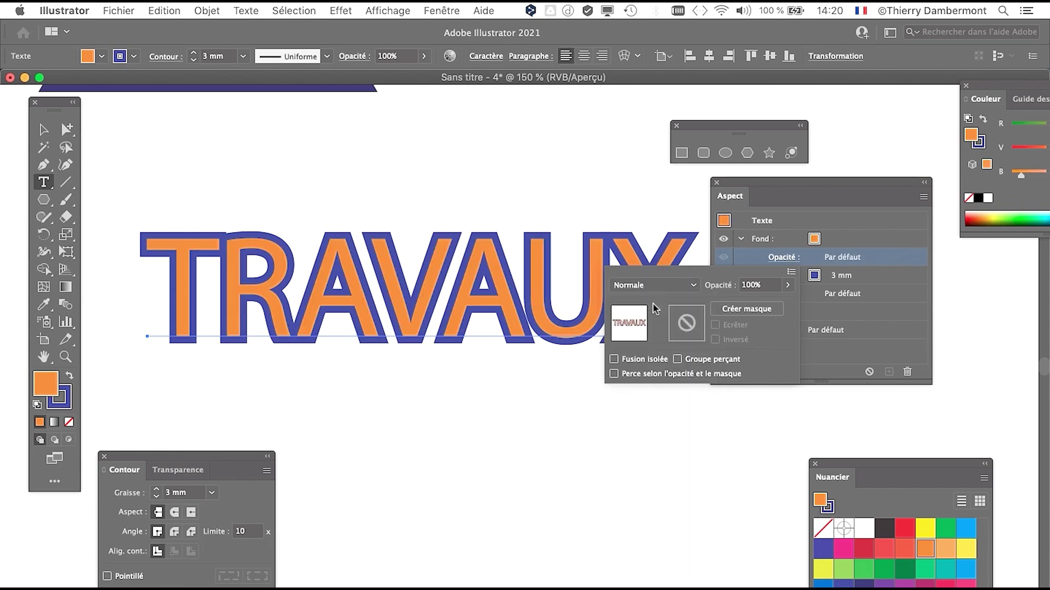
{"action": "left_click", "coordinate": [785, 188]}
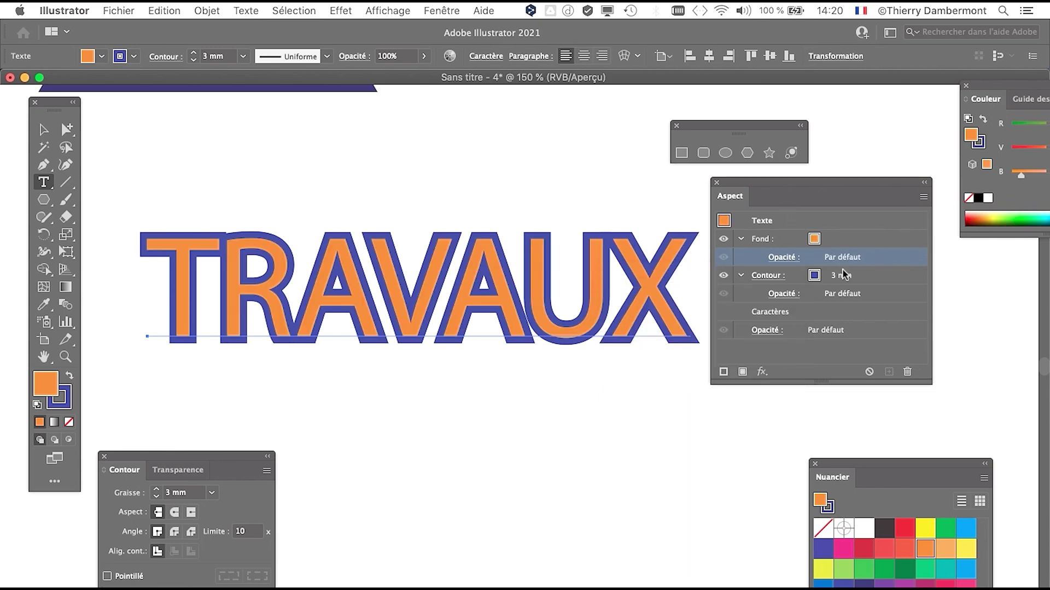
Step: Hide and show again the Contour and the Fond of the TRAVAUX text, one after the other
{"action": "left_click", "coordinate": [723, 275]}
{"action": "left_click", "coordinate": [724, 276]}
{"action": "left_click", "coordinate": [723, 239]}
{"action": "left_click", "coordinate": [723, 239]}
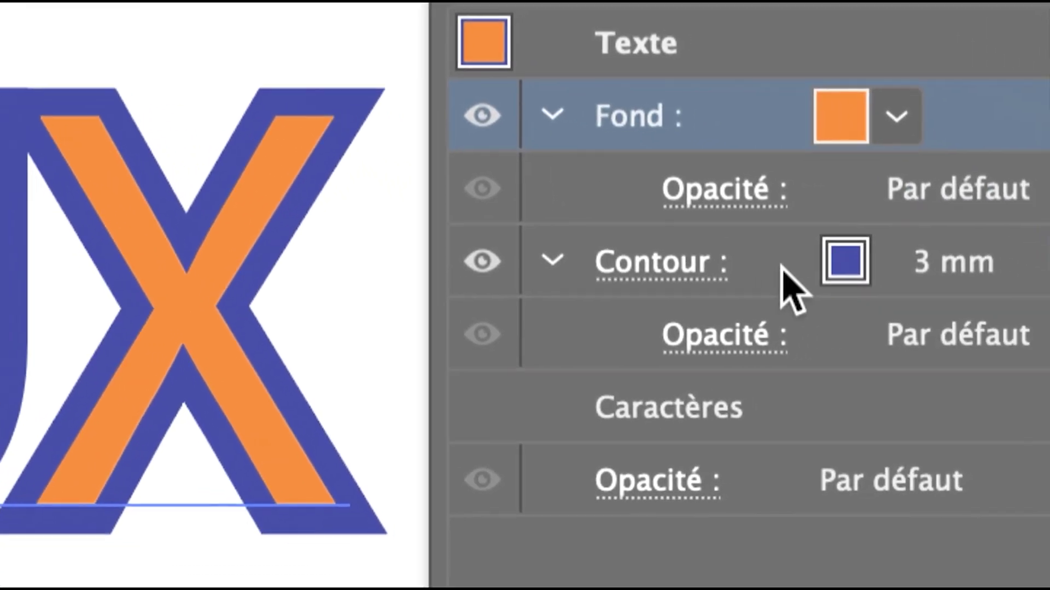
Step: Set the weight of the TRAVAUX text's Contour to 1 mm
{"action": "left_click", "coordinate": [856, 293]}
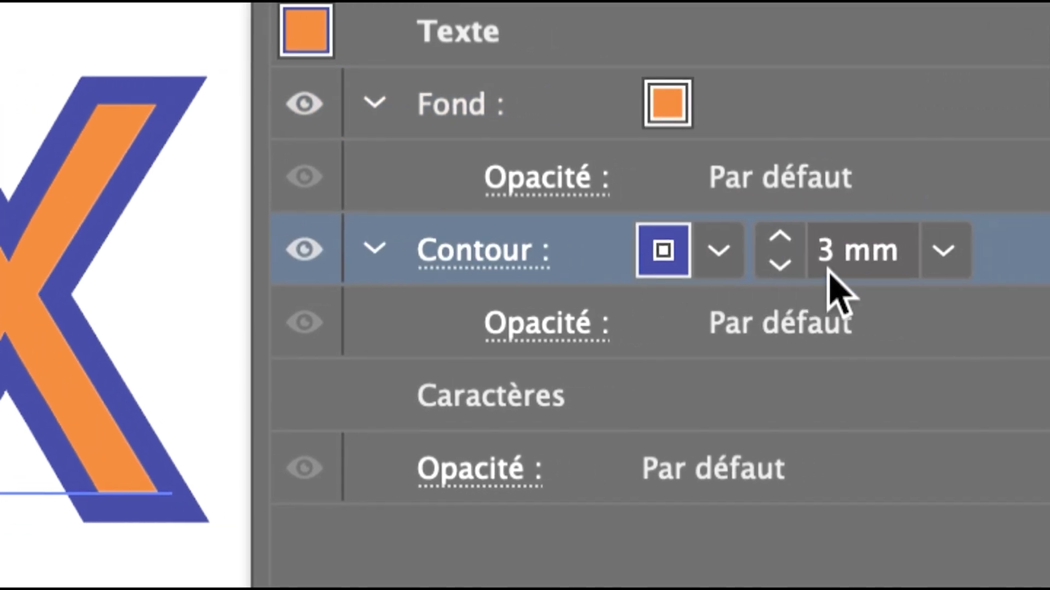
{"action": "double_click", "coordinate": [945, 251]}
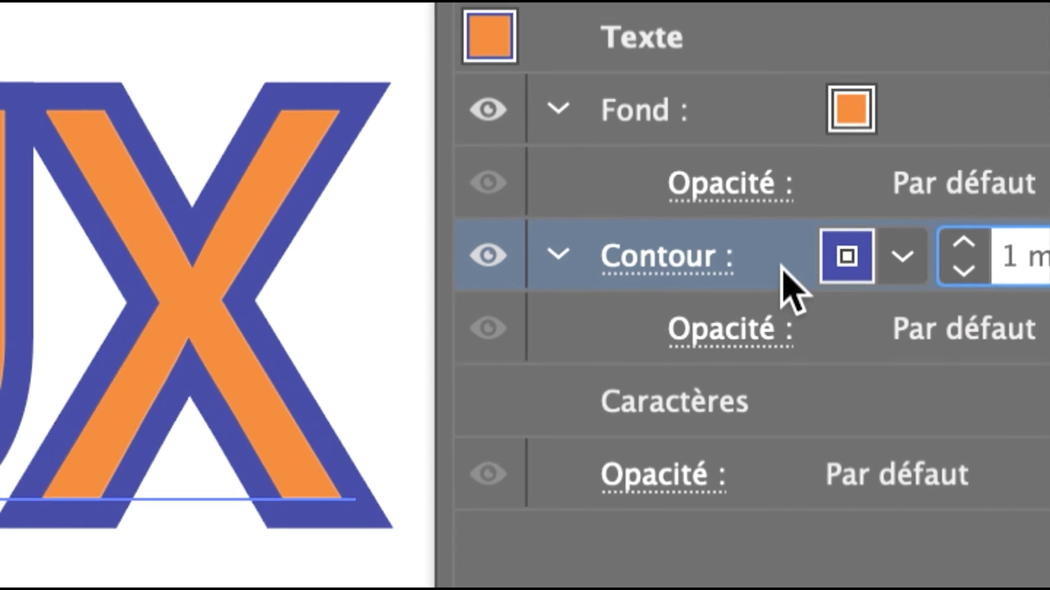
{"action": "type", "text": "1"}
{"action": "key", "text": "Return"}
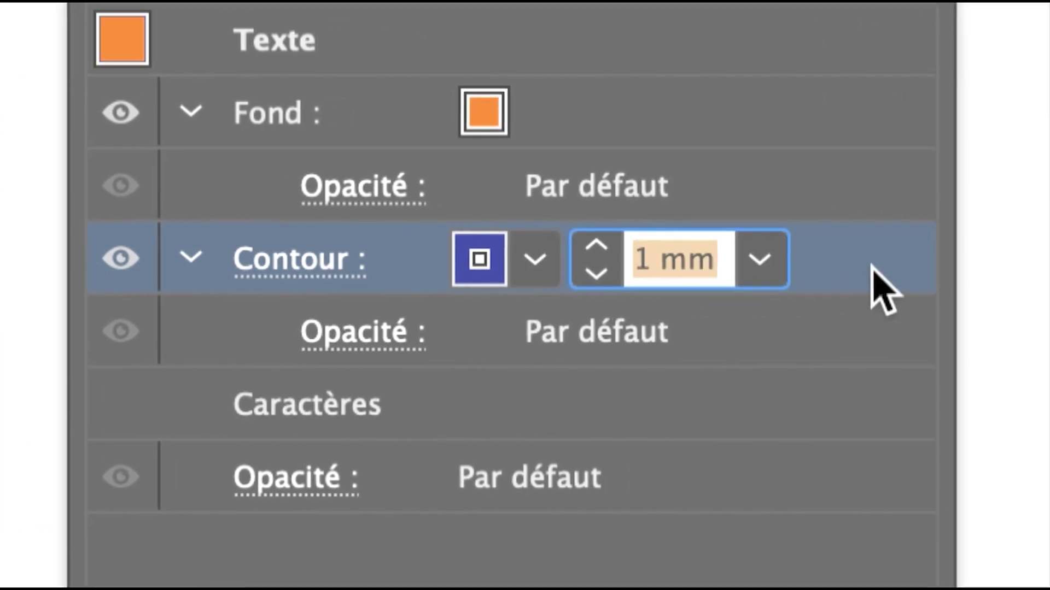
Step: Try the Fond at 52% opacity, restore it to 100% and close the transparency options
{"action": "scroll", "coordinate": [692, 245], "scroll_direction": "up", "scroll_amount": 3}
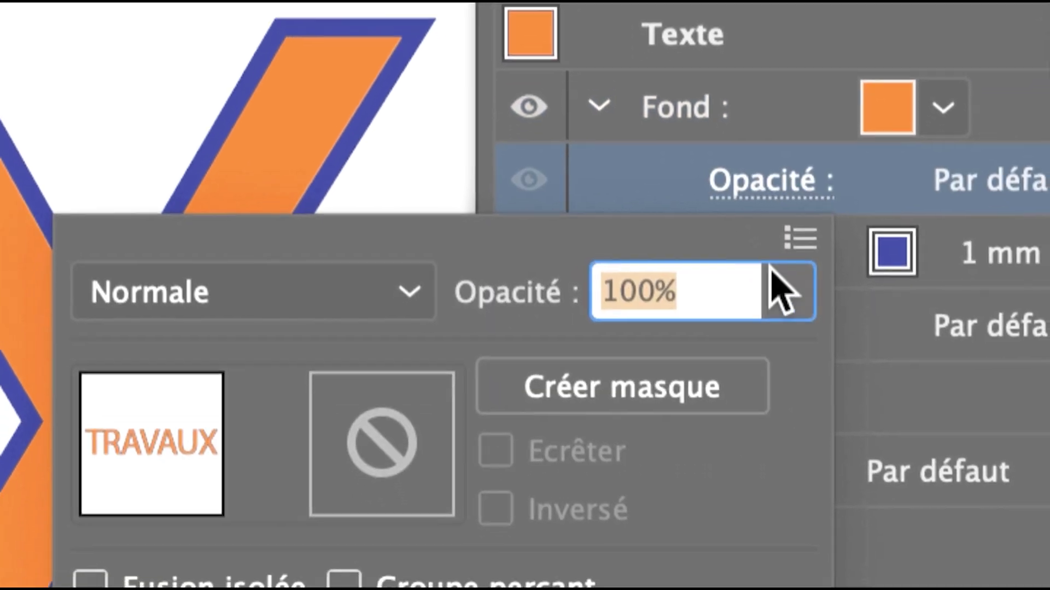
{"action": "left_click", "coordinate": [798, 361]}
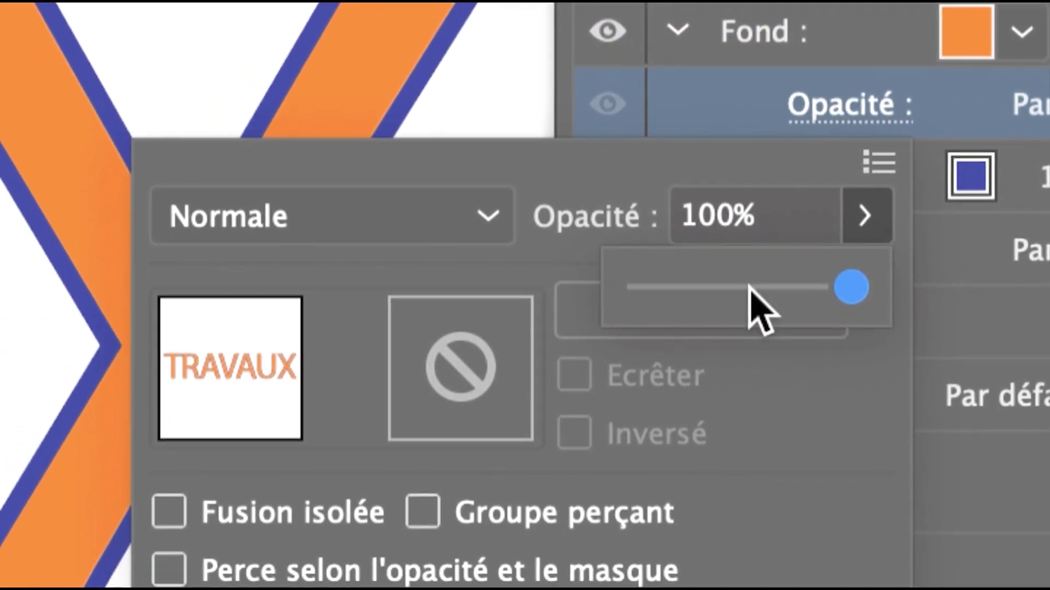
{"action": "left_click", "coordinate": [749, 287]}
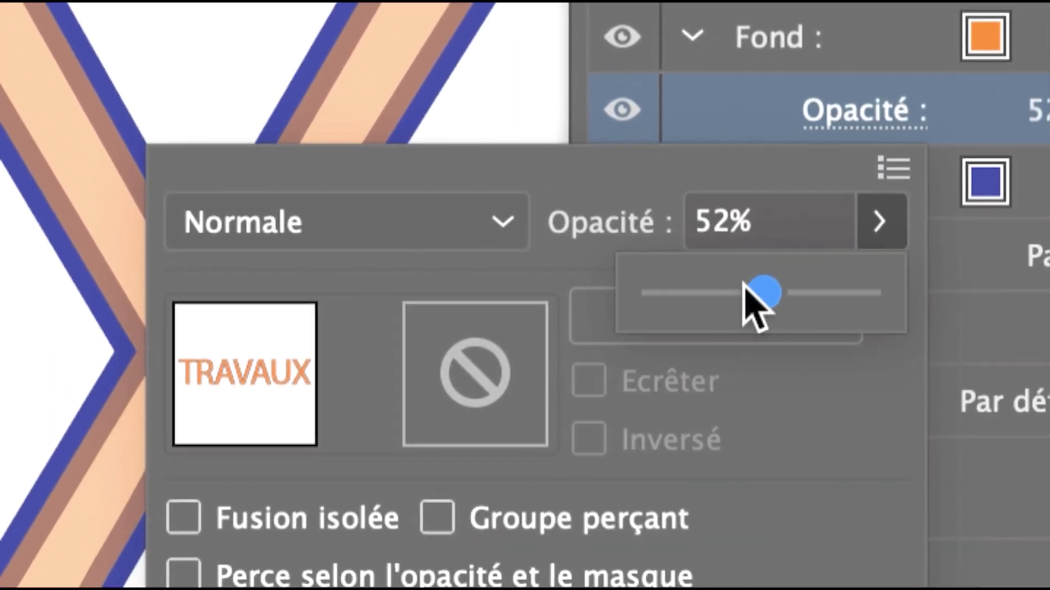
{"action": "left_click_drag", "start_coordinate": [1011, 534], "coordinate": [1049, 539]}
{"action": "left_click_drag", "start_coordinate": [785, 309], "coordinate": [794, 293]}
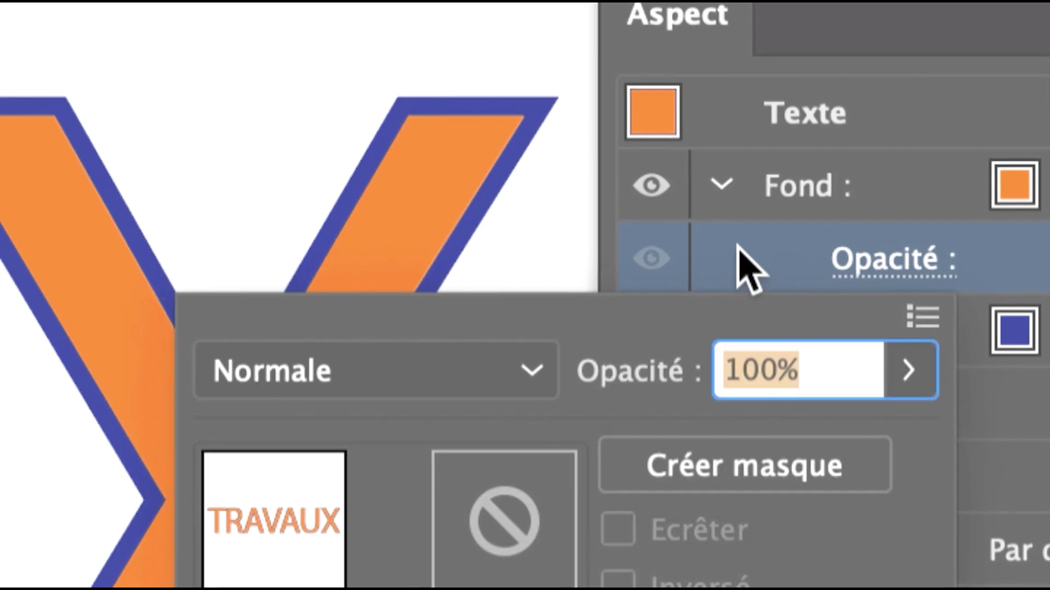
{"action": "key", "text": "Return"}
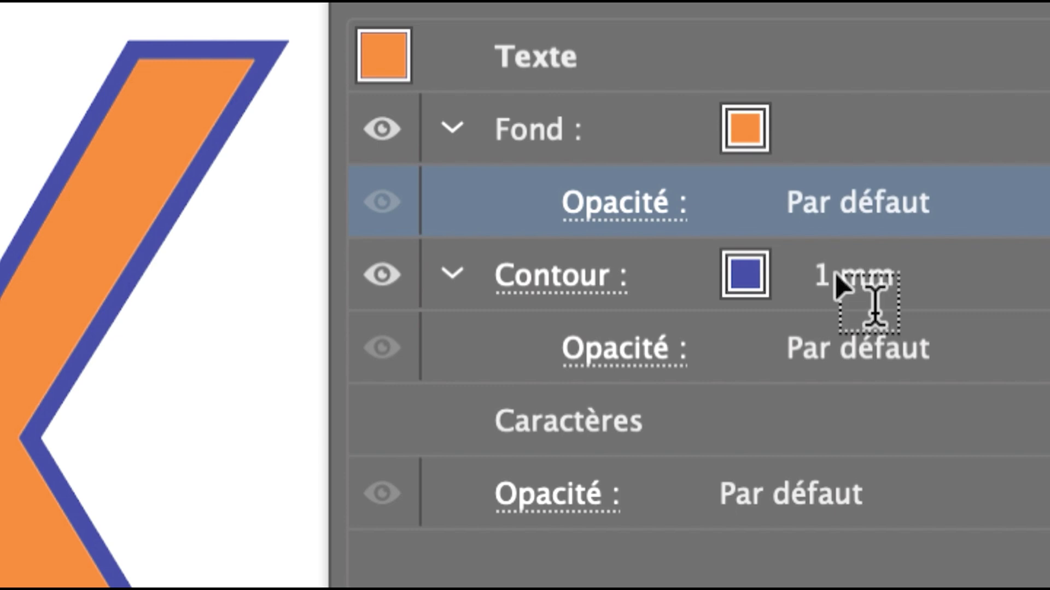
Step: Set the Contour weight of the TRAVAUX text to 1,5 mm
{"action": "left_click", "coordinate": [838, 276]}
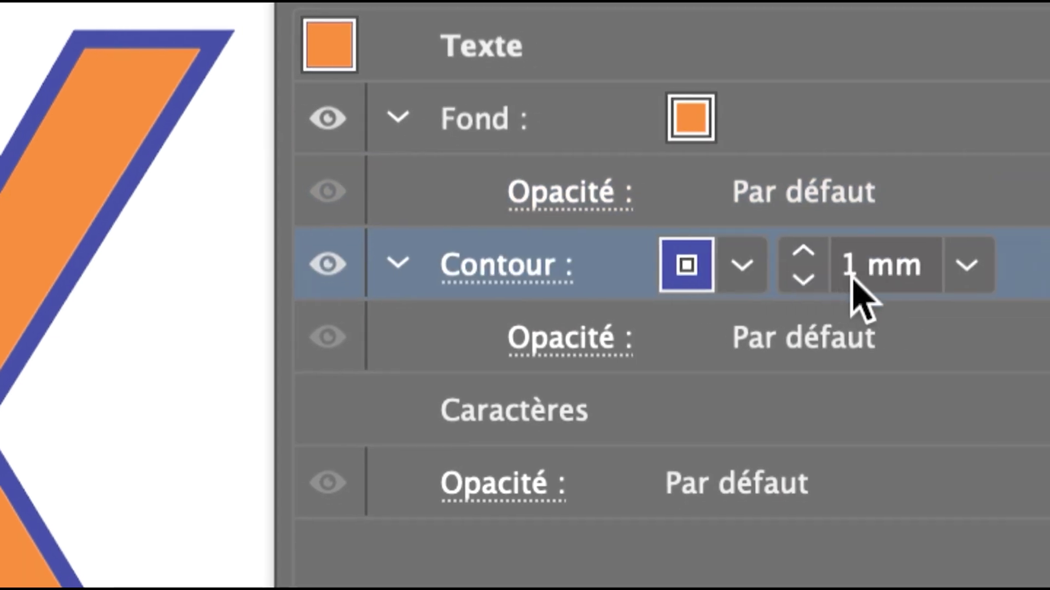
{"action": "left_click", "coordinate": [905, 276]}
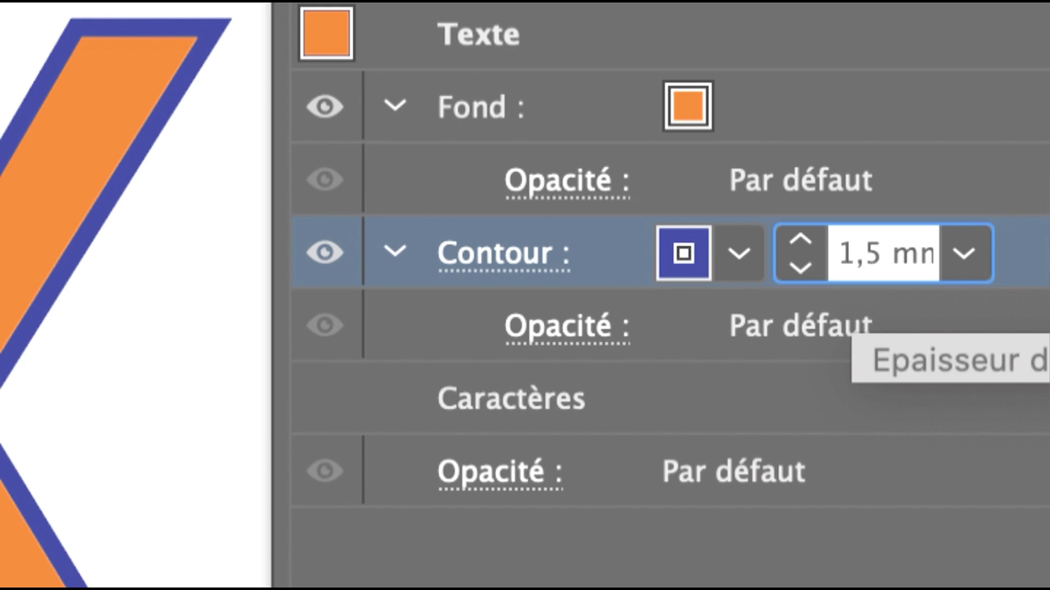
{"action": "type", "text": ",5"}
{"action": "key", "text": "Return"}
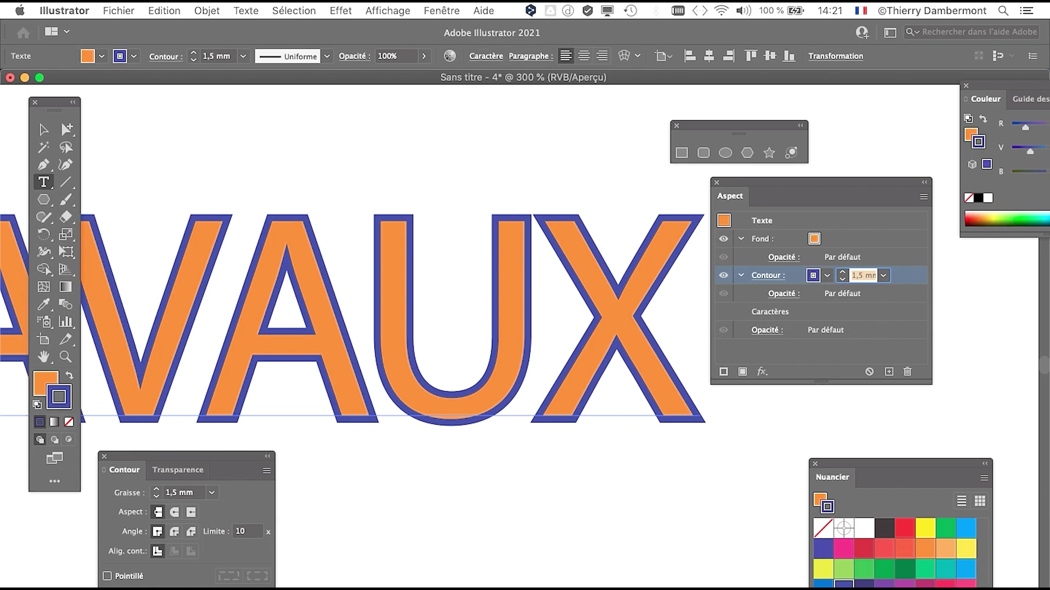
Step: Try the Contour above the Fond in the appearance stack, then move it back below the Fond
{"action": "key", "text": "super+minus"}
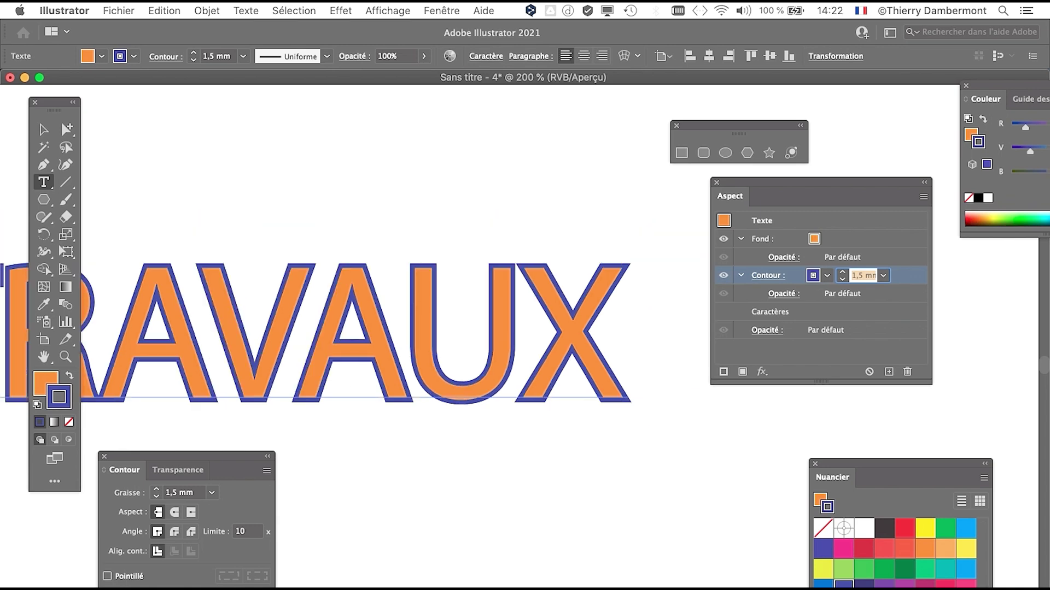
{"action": "key", "text": "super+plus"}
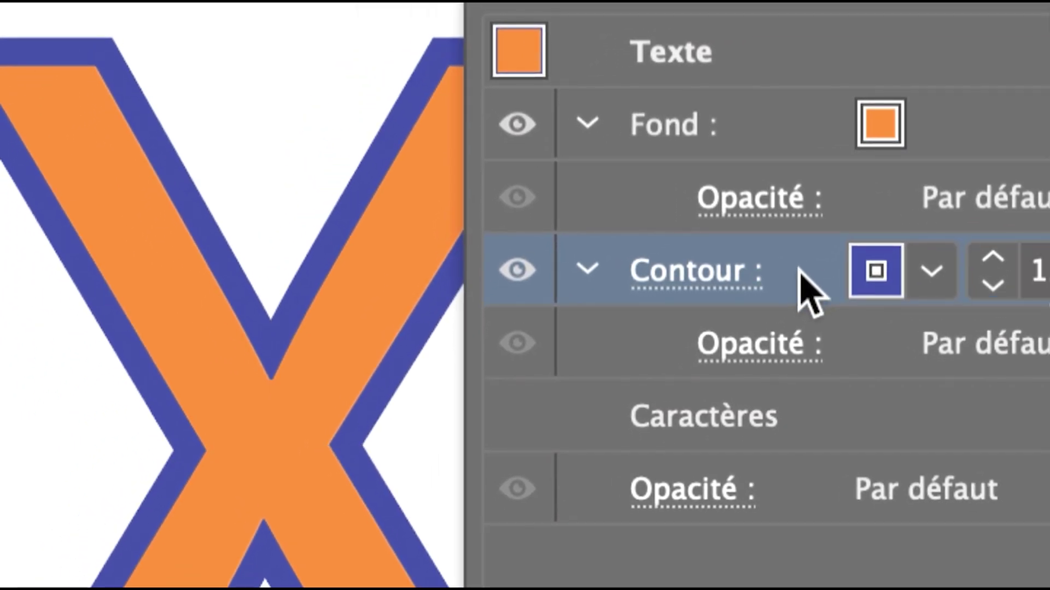
{"action": "left_click_drag", "start_coordinate": [799, 269], "coordinate": [798, 85]}
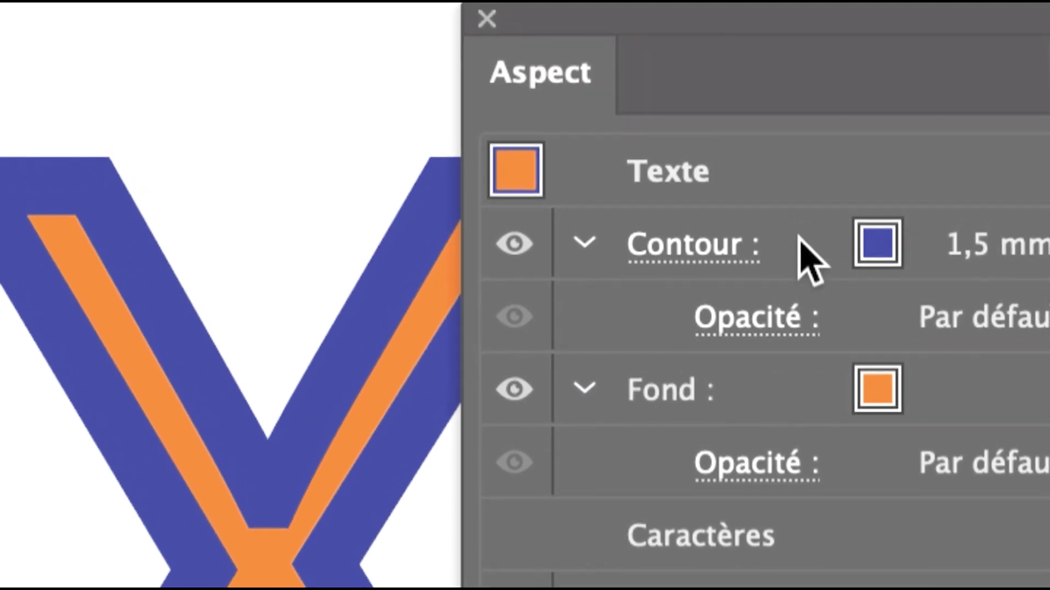
{"action": "left_click_drag", "start_coordinate": [797, 245], "coordinate": [834, 479]}
{"action": "left_click_drag", "start_coordinate": [801, 295], "coordinate": [803, 307]}
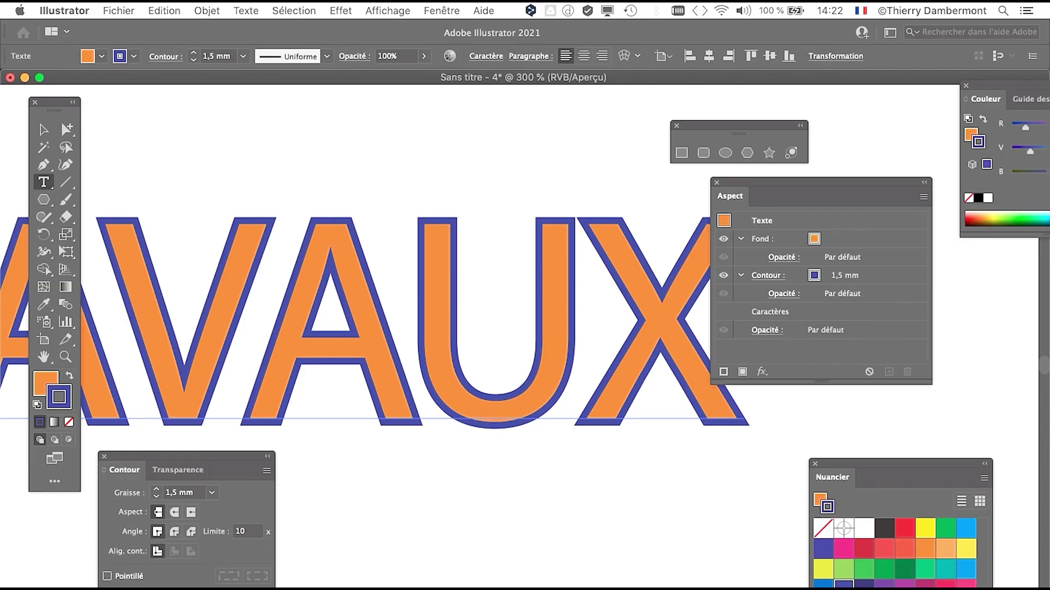
Step: Deselect the text and move the Aspect and shape tool panels away from the TRAVAUX artwork
{"action": "left_click_drag", "start_coordinate": [820, 182], "coordinate": [892, 287]}
{"action": "key", "text": "super+minus"}
{"action": "key", "text": "super+minus"}
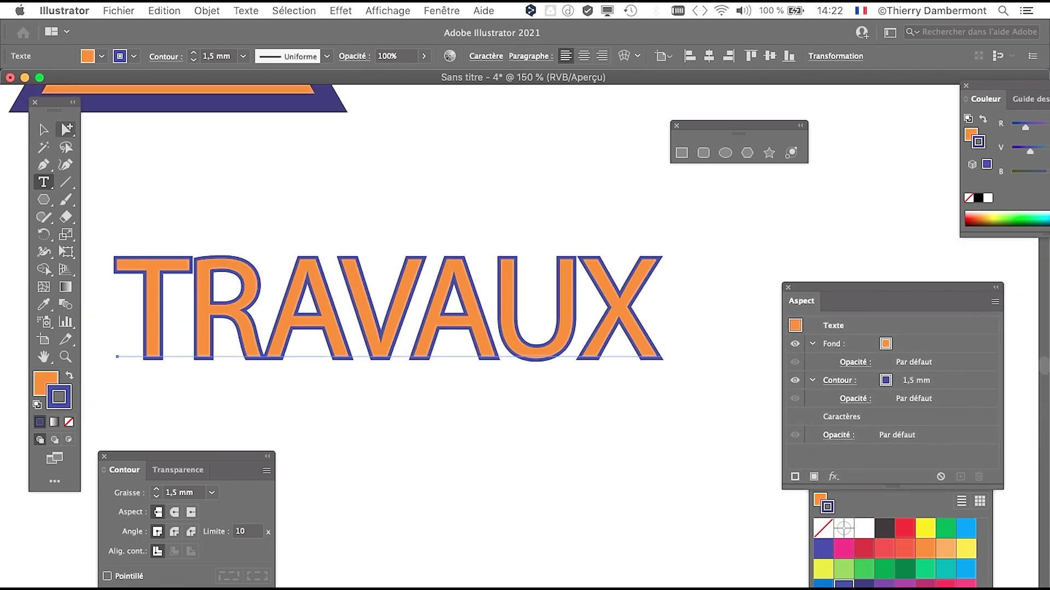
{"action": "key", "text": "v"}
{"action": "key", "text": "super+shift+a"}
{"action": "scroll", "coordinate": [454, 306], "scroll_direction": "left", "scroll_amount": 3}
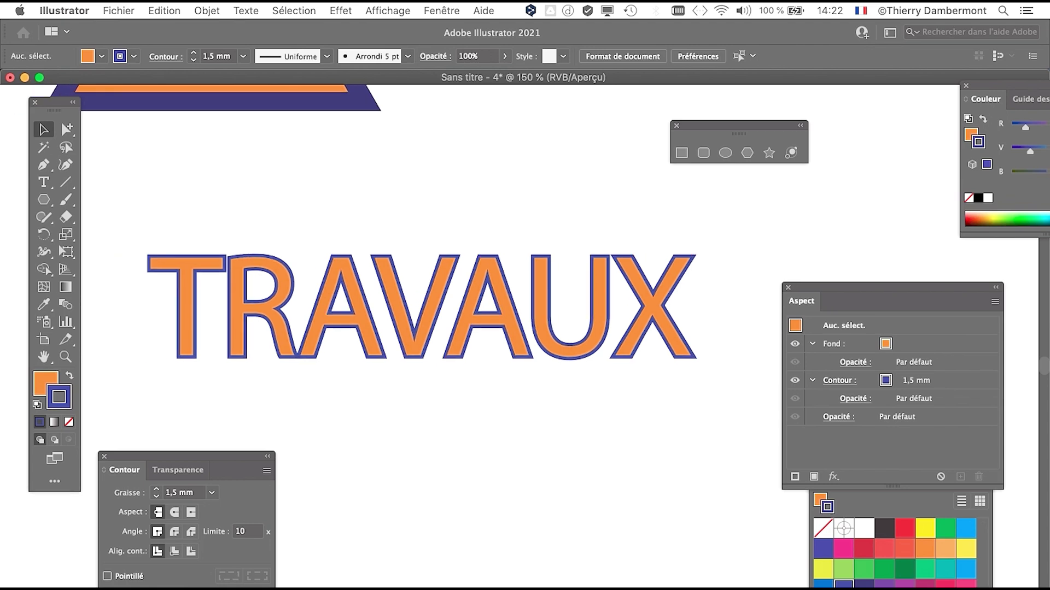
{"action": "scroll", "coordinate": [453, 306], "scroll_direction": "down", "scroll_amount": 2}
{"action": "left_click_drag", "start_coordinate": [739, 127], "coordinate": [854, 101]}
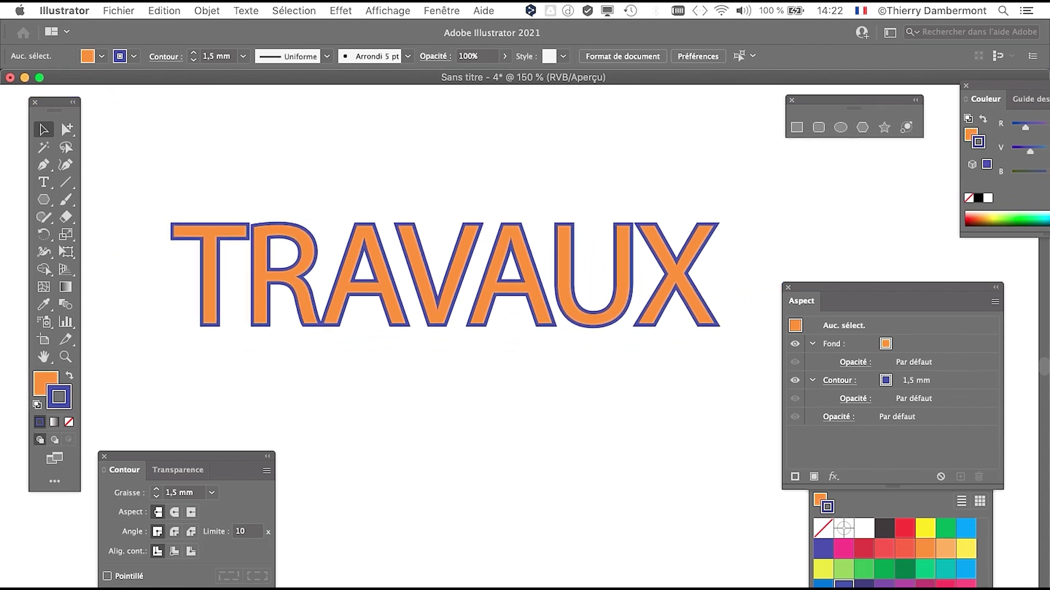
{"action": "key", "text": "super+plus"}
{"action": "left_click_drag", "start_coordinate": [893, 288], "coordinate": [1041, 286]}
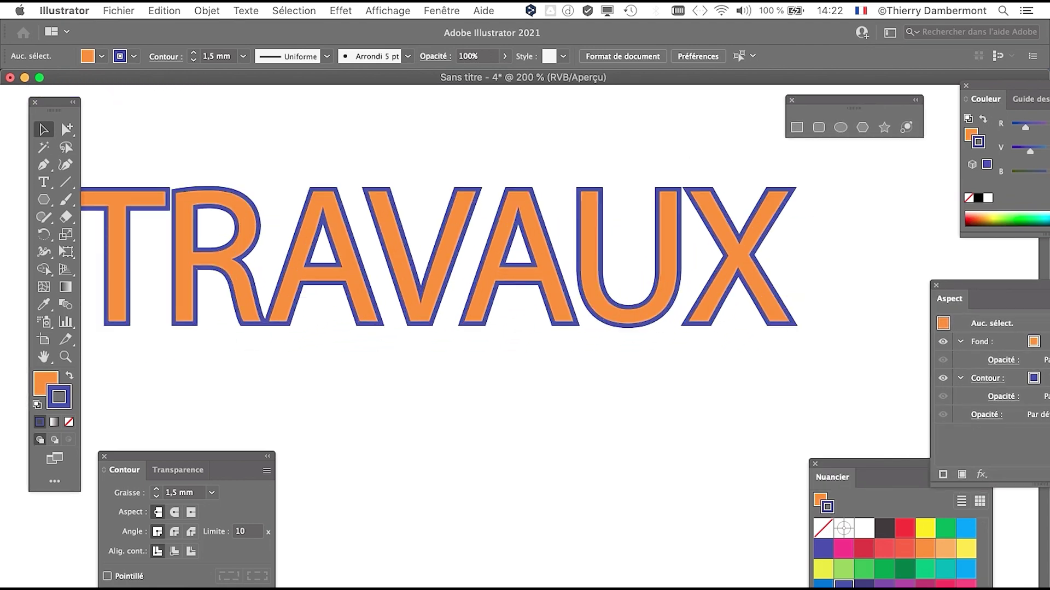
{"action": "scroll", "coordinate": [492, 328], "scroll_direction": "left", "scroll_amount": 3}
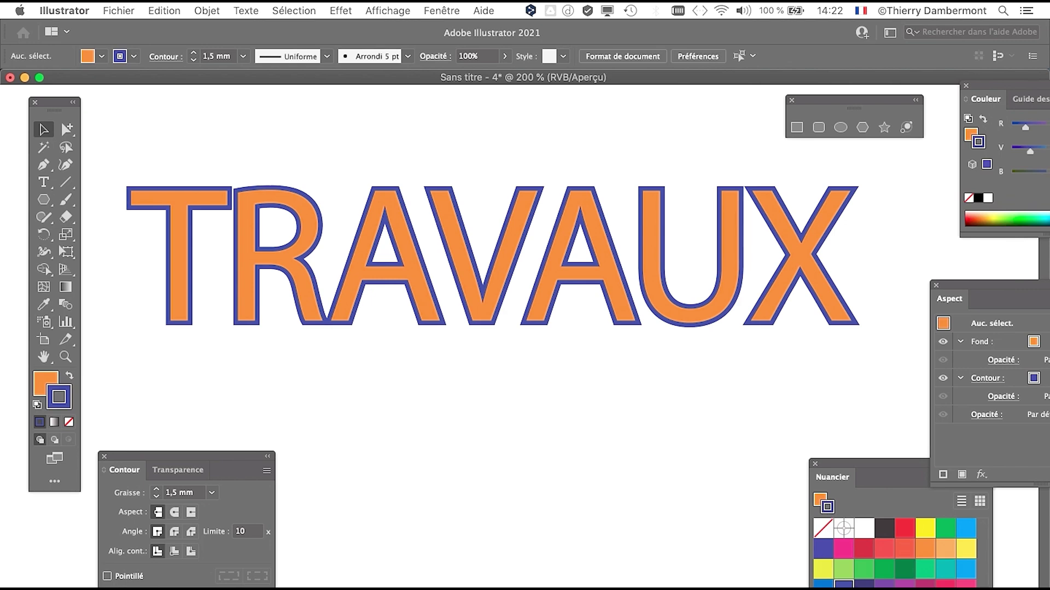
{"action": "key", "text": "super+minus"}
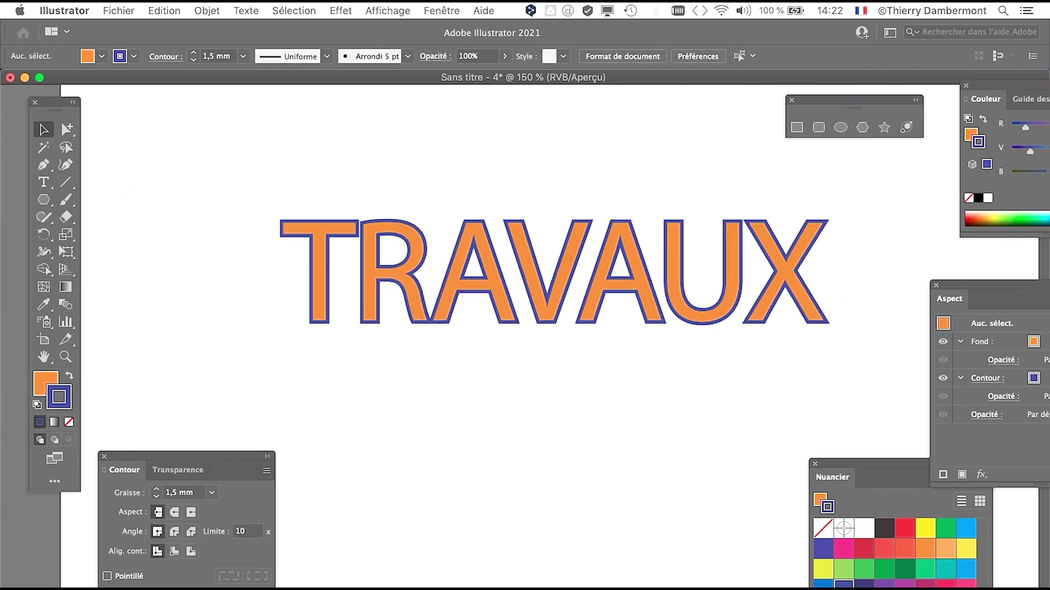
Step: Duplicate the TRAVAUX text below the original, replace the copy's wording with WORK AHEAD and deselect it
{"action": "left_click", "coordinate": [547, 311]}
{"action": "left_click_drag", "start_coordinate": [546, 310], "coordinate": [512, 477]}
{"action": "left_click_drag", "start_coordinate": [249, 437], "coordinate": [792, 438]}
{"action": "left_click_drag", "start_coordinate": [186, 457], "coordinate": [234, 557]}
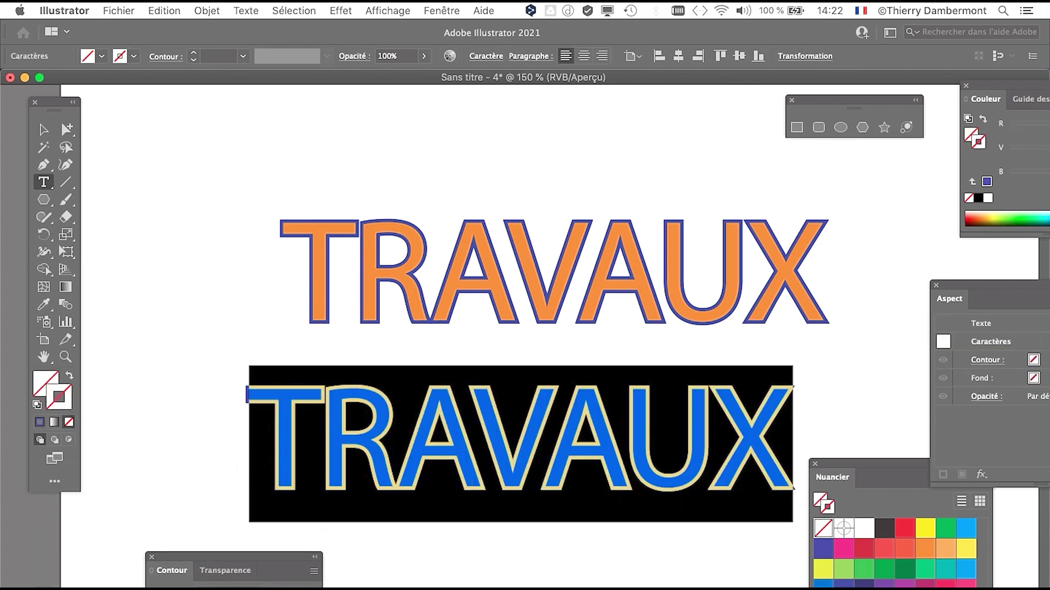
{"action": "type", "text": "WORK AHEA"}
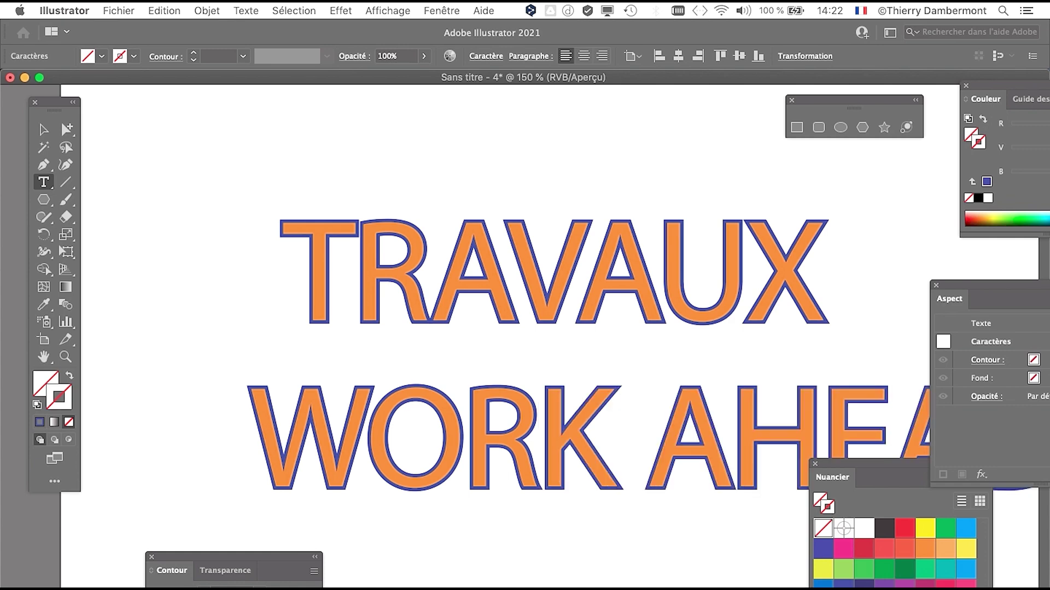
{"action": "key", "text": "Escape"}
{"action": "key", "text": "super+shift+a"}
Step: Position the WORK AHEAD text closely beneath TRAVAUX, roughly centred under it, and move the Nuancier panel out of the way
{"action": "key", "text": "super+minus"}
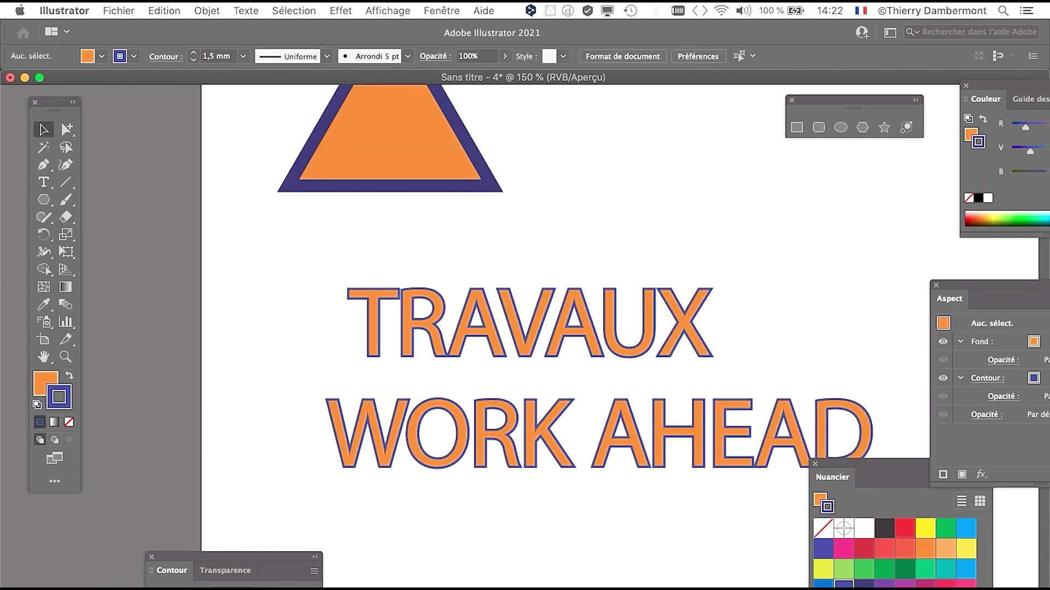
{"action": "left_click_drag", "start_coordinate": [678, 434], "coordinate": [611, 445]}
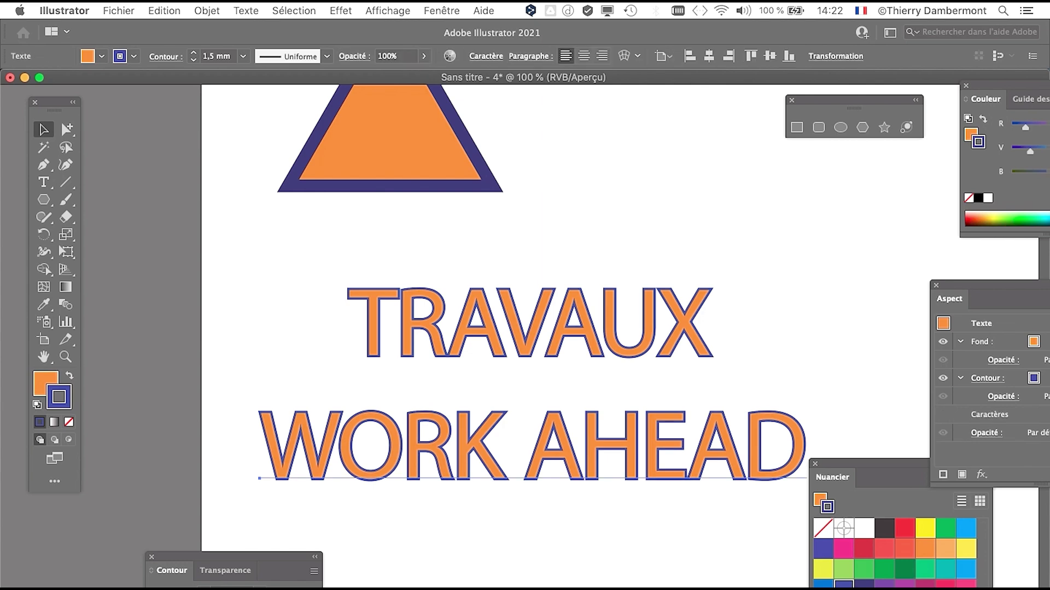
{"action": "left_click_drag", "start_coordinate": [870, 464], "coordinate": [961, 546]}
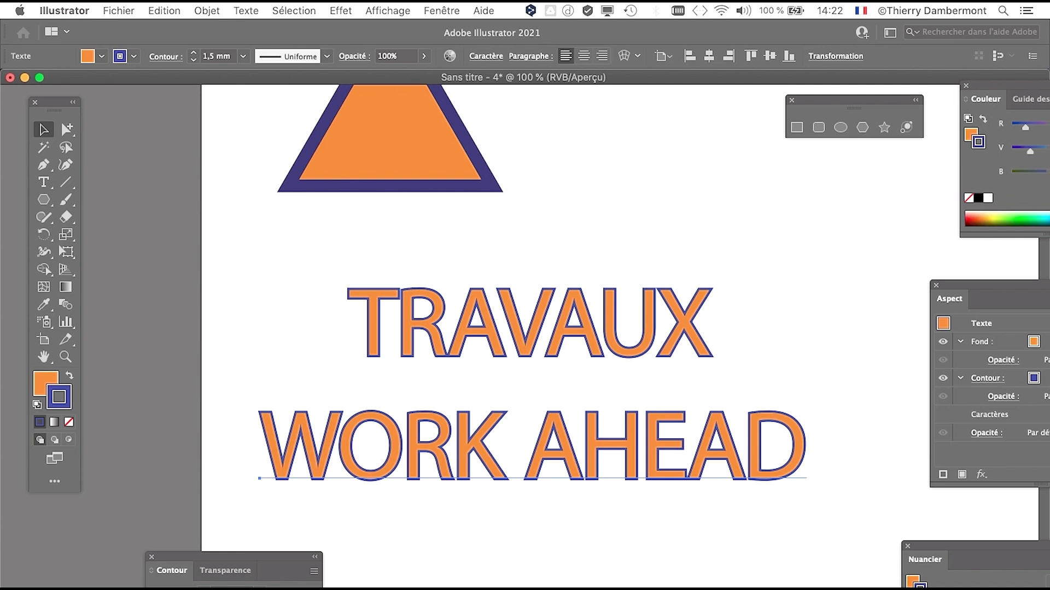
{"action": "key", "text": "super+plus"}
{"action": "key", "text": "super+minus"}
{"action": "scroll", "coordinate": [524, 350], "scroll_direction": "down", "scroll_amount": 3}
{"action": "scroll", "coordinate": [524, 350], "scroll_direction": "right", "scroll_amount": 2}
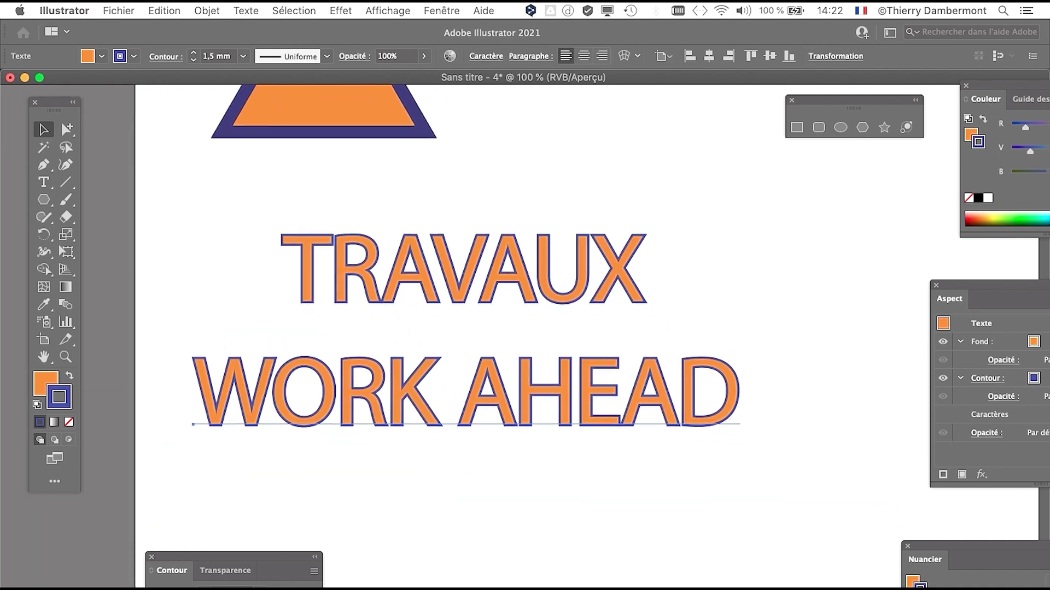
{"action": "left_click_drag", "start_coordinate": [479, 362], "coordinate": [497, 335]}
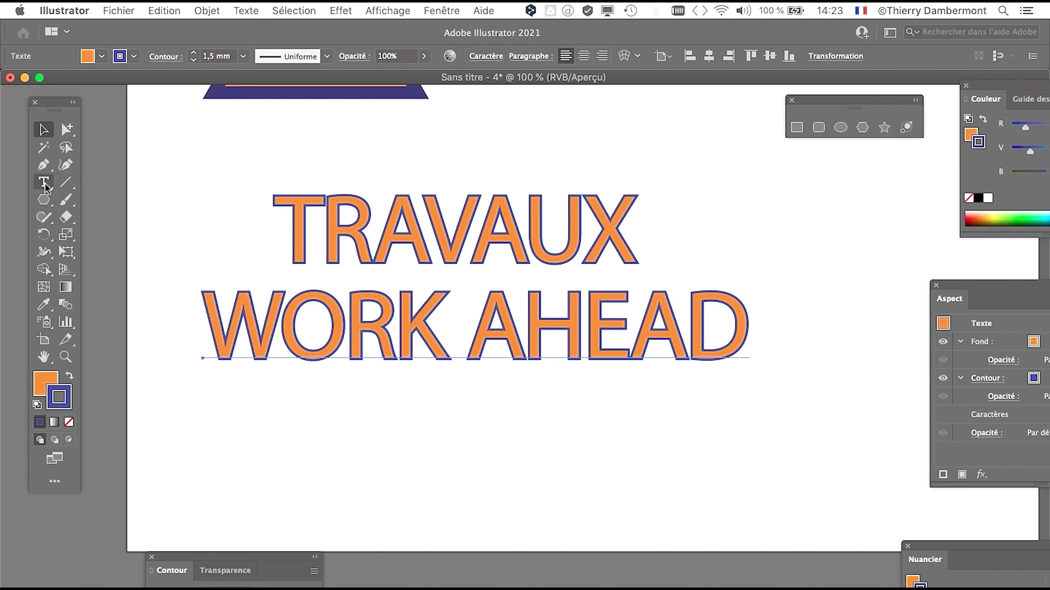
Step: Replace the WORK AHEAD wording with DES HOMMES TRAVAILLENT SOYEZ PRUDENTS and deselect the text
{"action": "left_click", "coordinate": [45, 184]}
{"action": "left_click_drag", "start_coordinate": [220, 324], "coordinate": [737, 343]}
{"action": "type", "text": "DE"}
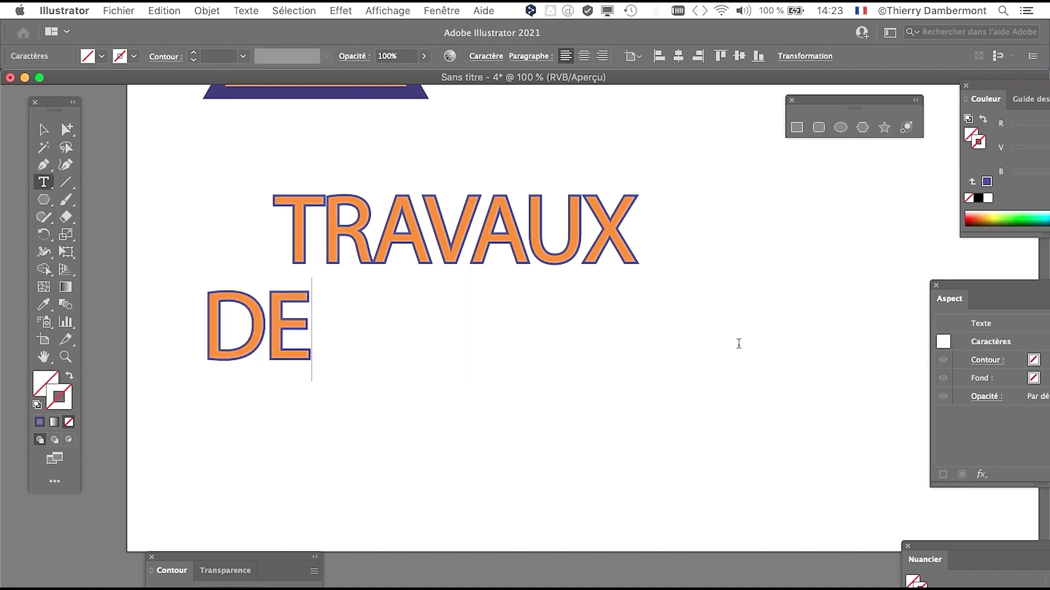
{"action": "type", "text": "S HOMMES TRAV"}
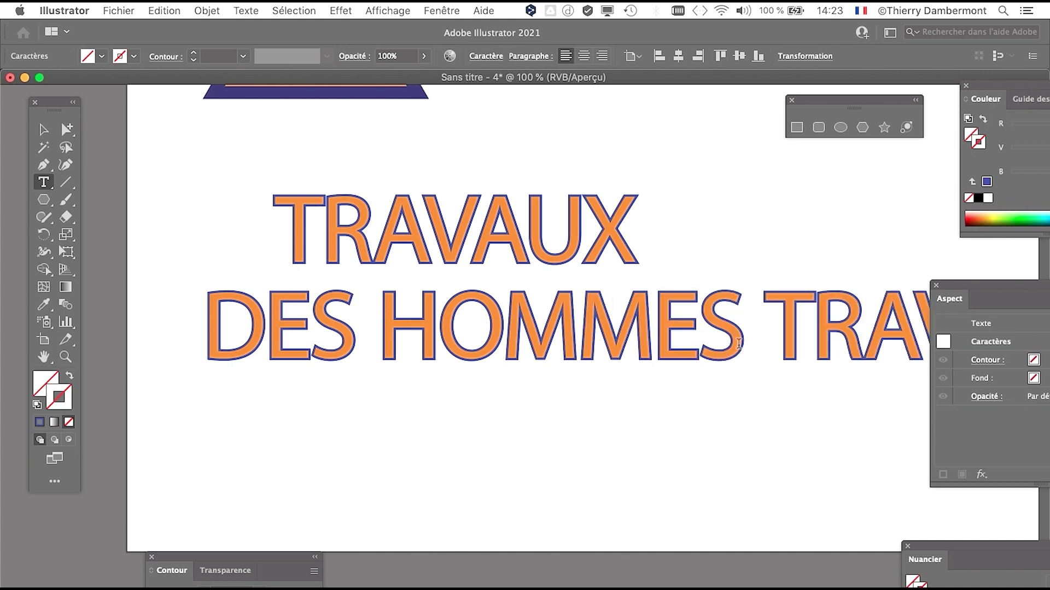
{"action": "key", "text": "Escape"}
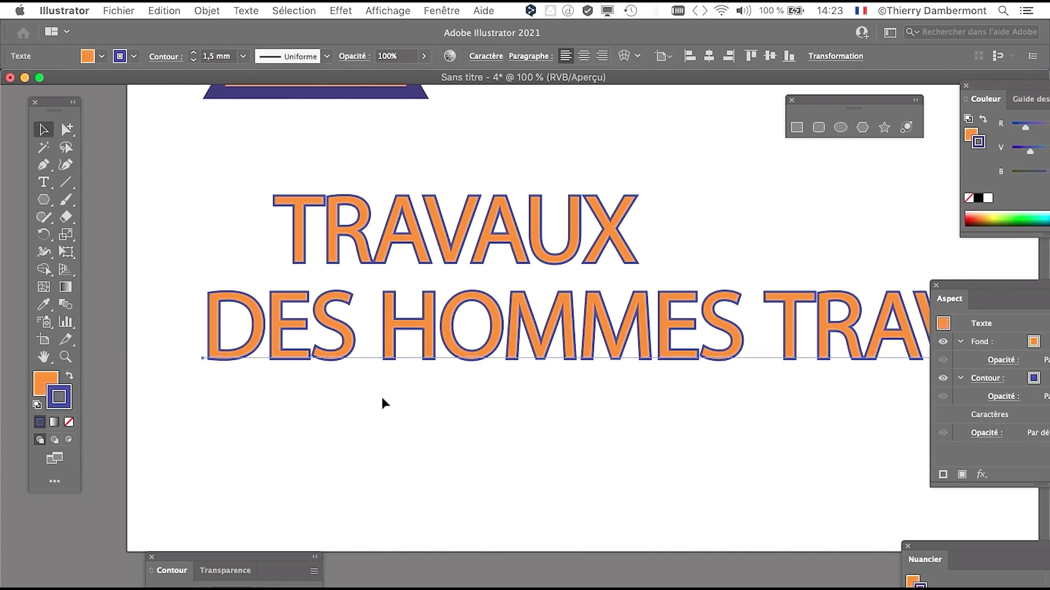
{"action": "left_click", "coordinate": [492, 416]}
{"action": "scroll", "coordinate": [631, 418], "scroll_direction": "down", "scroll_amount": 1}
{"action": "scroll", "coordinate": [629, 416], "scroll_direction": "down", "scroll_amount": 1}
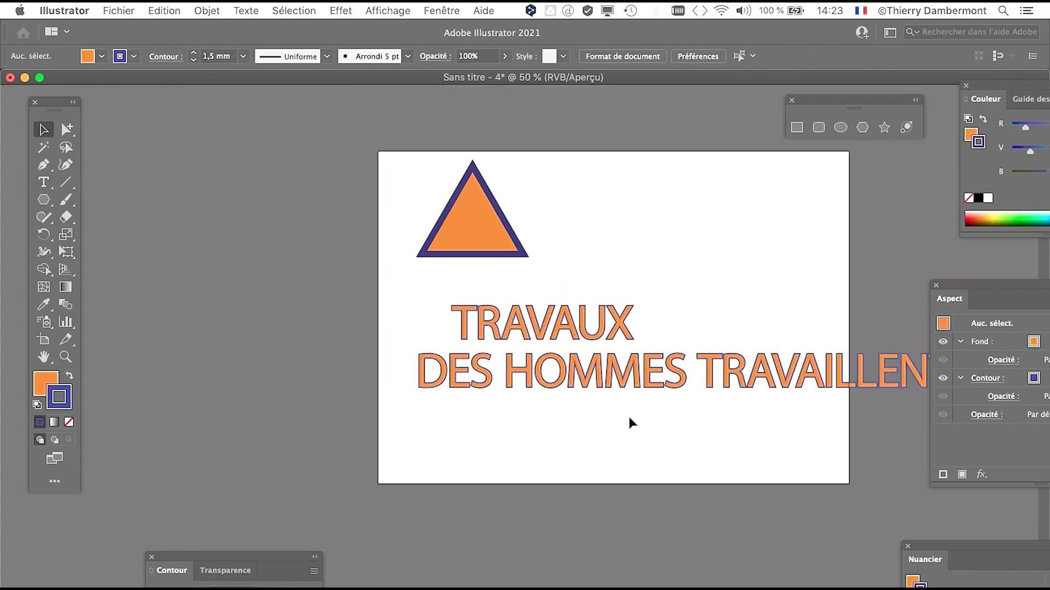
{"action": "left_click_drag", "start_coordinate": [640, 415], "coordinate": [368, 351]}
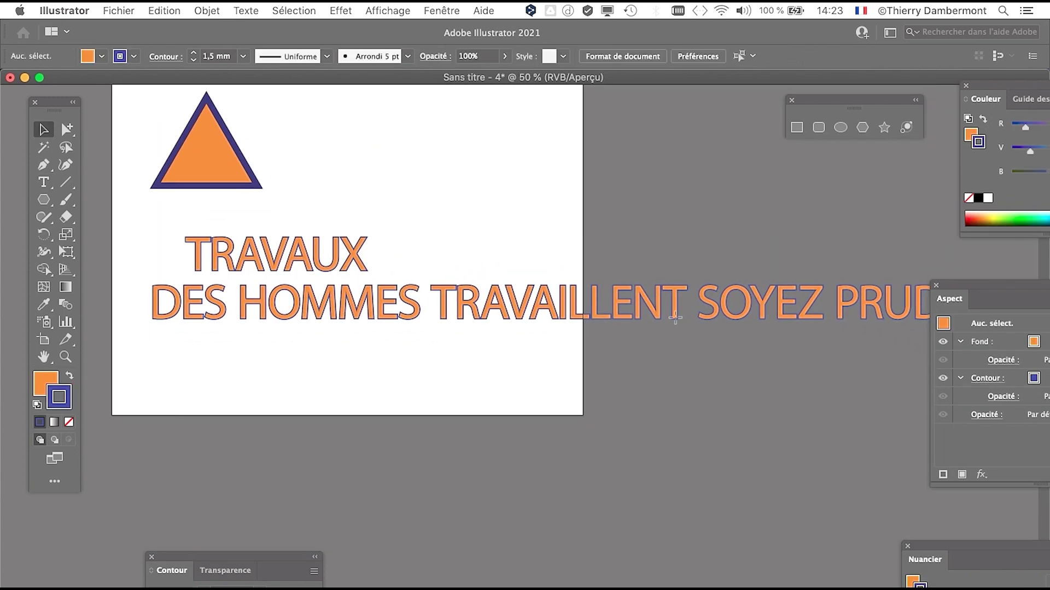
Step: Nudge the DES HOMMES line slightly left beneath TRAVAUX, and shift TRAVAUX slightly up and to the left
{"action": "mouse_move", "coordinate": [675, 317]}
{"action": "left_mouse_down"}
{"action": "mouse_move", "coordinate": [590, 349]}
{"action": "mouse_move", "coordinate": [467, 328]}
{"action": "mouse_move", "coordinate": [656, 333]}
{"action": "mouse_move", "coordinate": [664, 319]}
{"action": "left_mouse_up"}
{"action": "scroll", "coordinate": [281, 321], "scroll_direction": "up", "scroll_amount": 2}
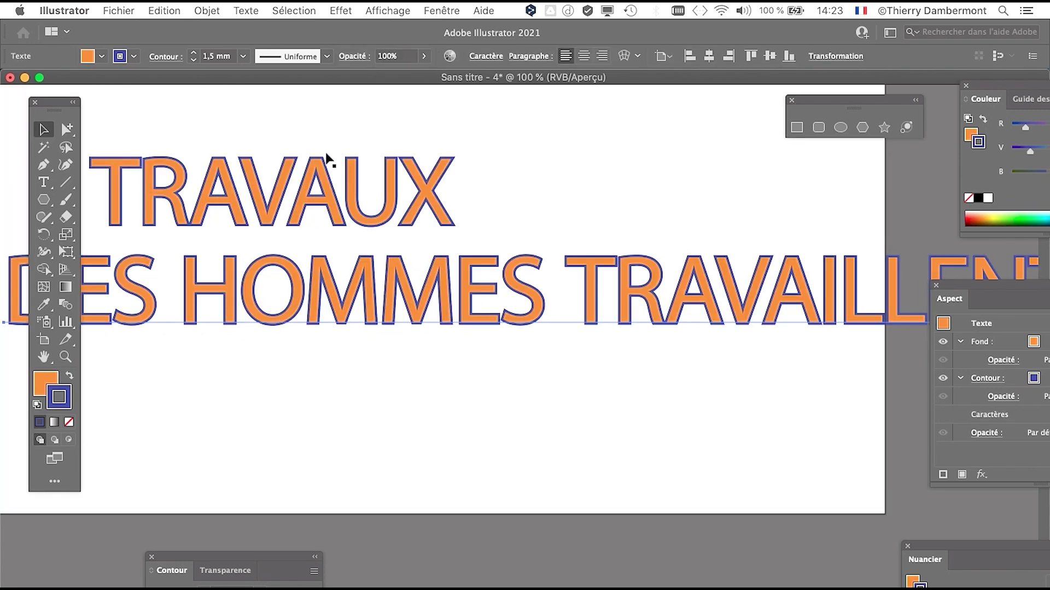
{"action": "scroll", "coordinate": [227, 203], "scroll_direction": "left", "scroll_amount": 5}
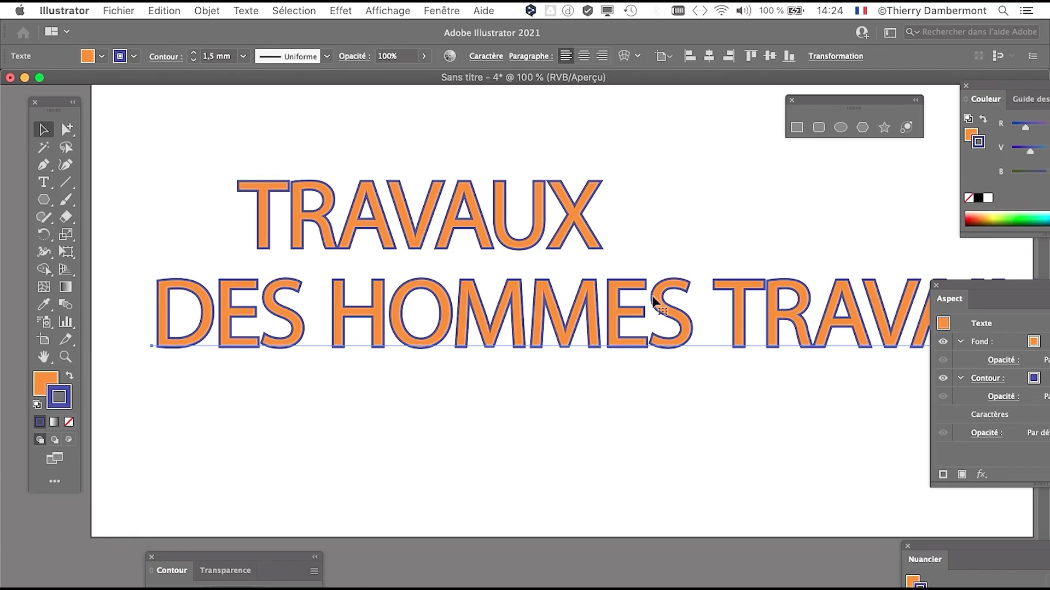
{"action": "scroll", "coordinate": [658, 370], "scroll_direction": "down", "scroll_amount": 1}
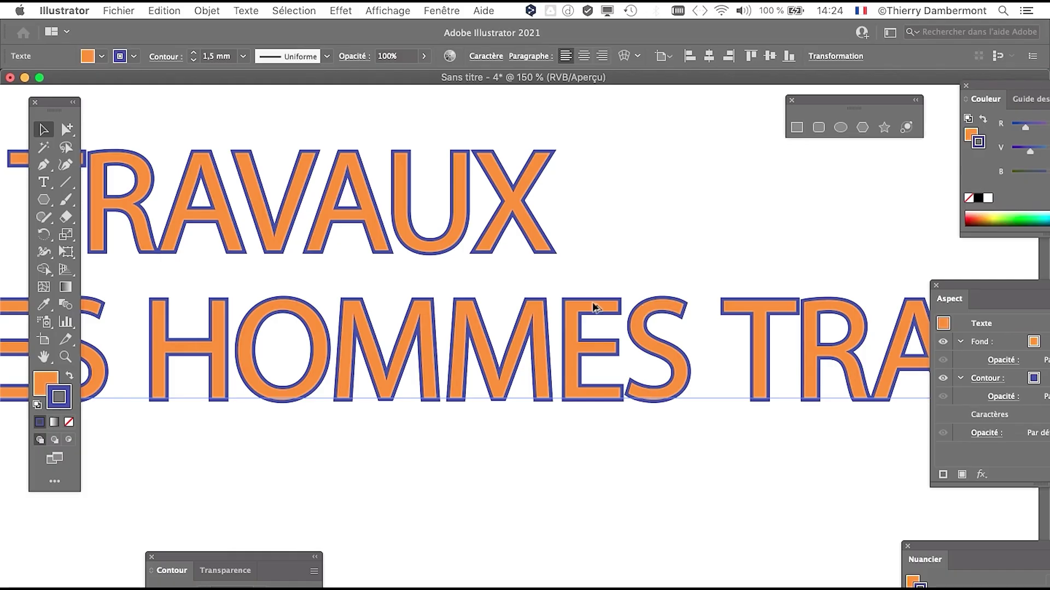
{"action": "scroll", "coordinate": [594, 307], "scroll_direction": "down", "scroll_amount": 2}
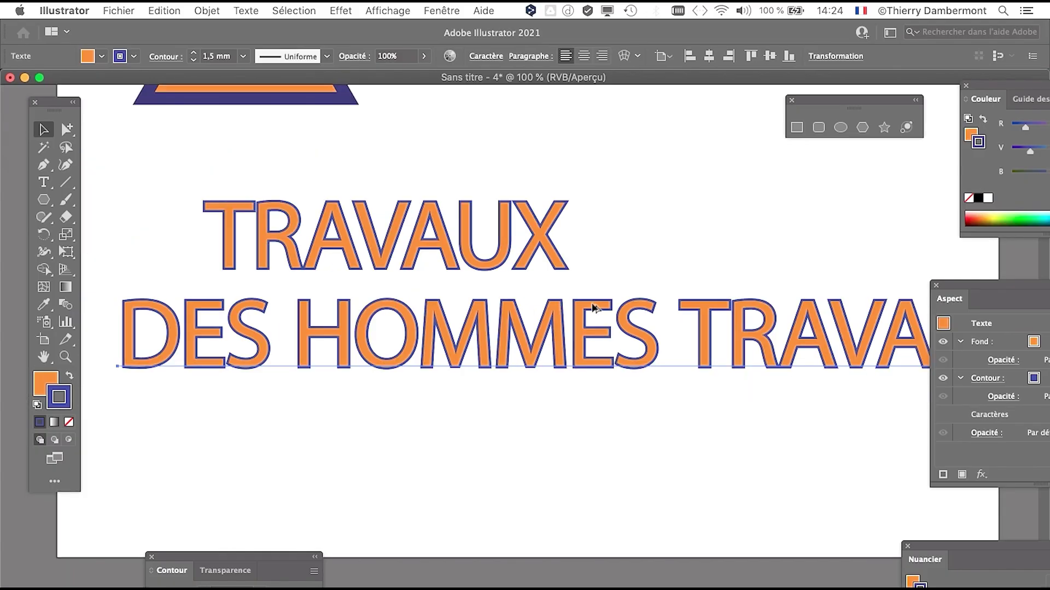
{"action": "mouse_move", "coordinate": [450, 264]}
{"action": "left_mouse_down"}
{"action": "mouse_move", "coordinate": [457, 277]}
{"action": "mouse_move", "coordinate": [556, 196]}
{"action": "mouse_move", "coordinate": [432, 261]}
{"action": "left_mouse_up"}
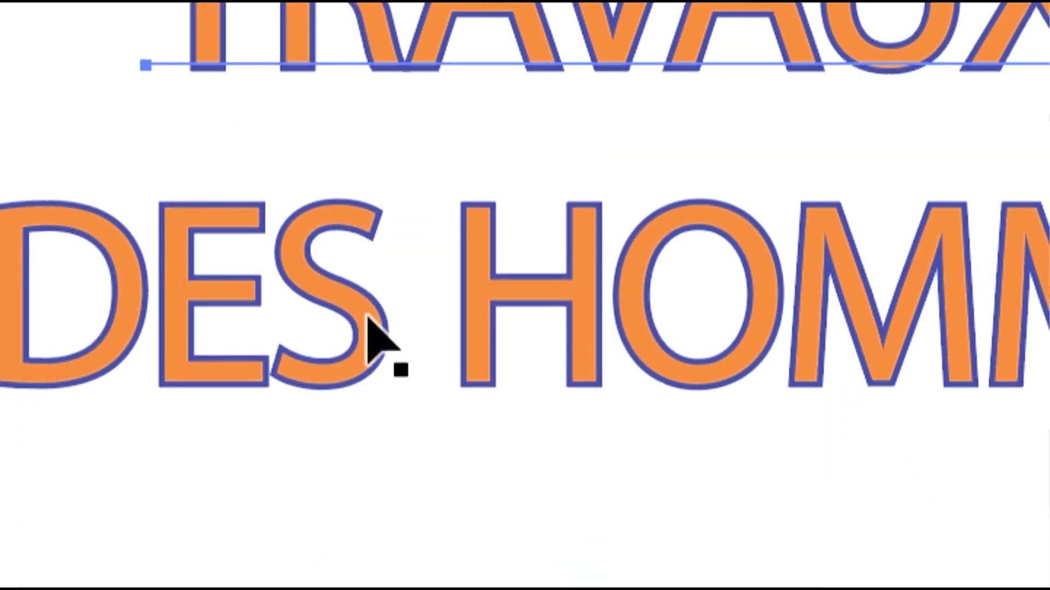
Step: Try selecting TRAVAUX and the DES HOMMES line as objects, then highlight characters with the Type tool and return to the Selection tool
{"action": "left_click", "coordinate": [372, 328]}
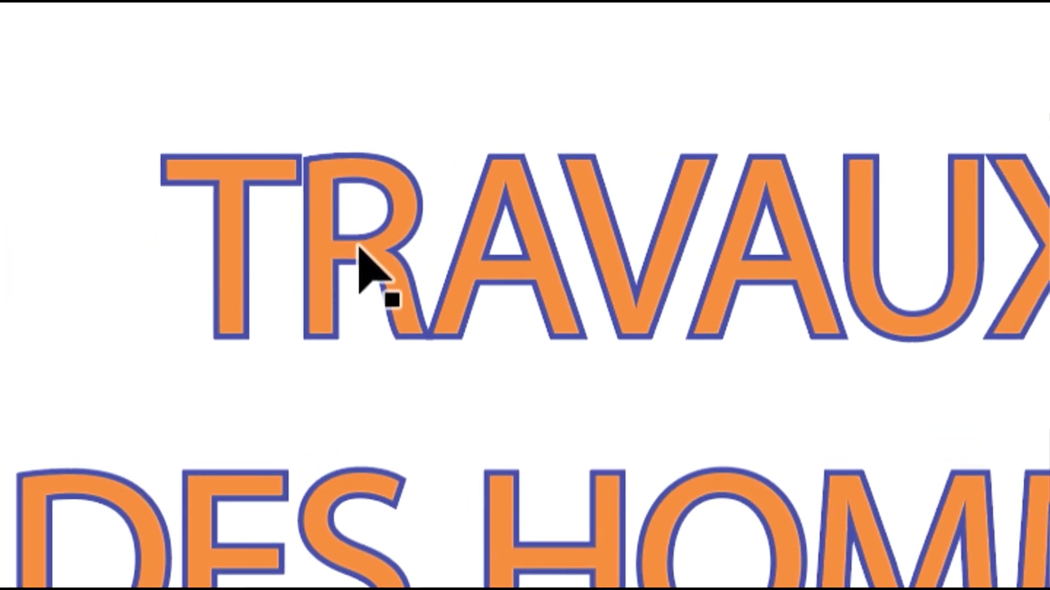
{"action": "left_click", "coordinate": [360, 249]}
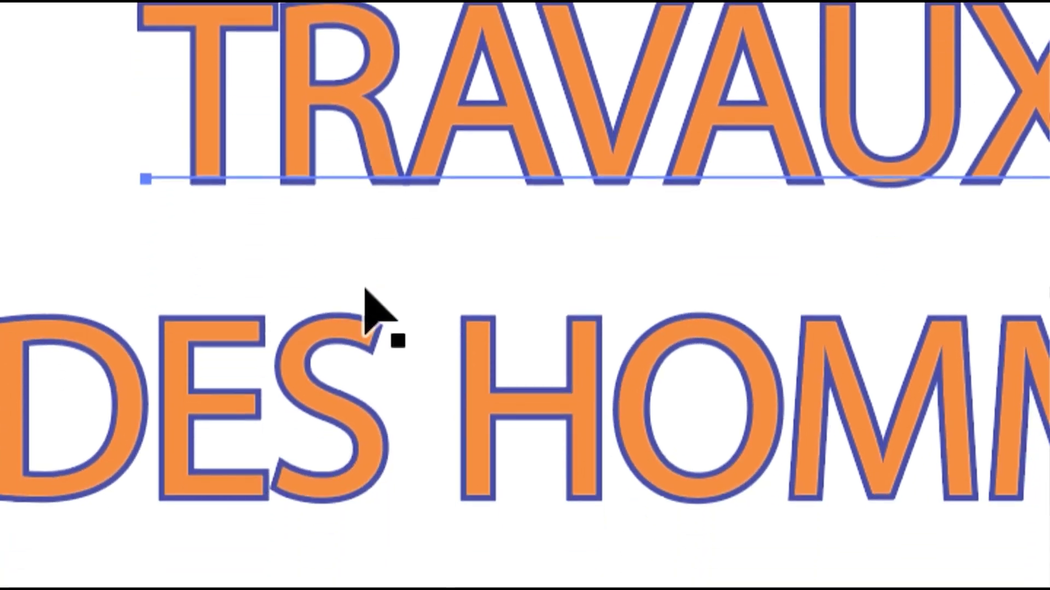
{"action": "left_click", "coordinate": [361, 383]}
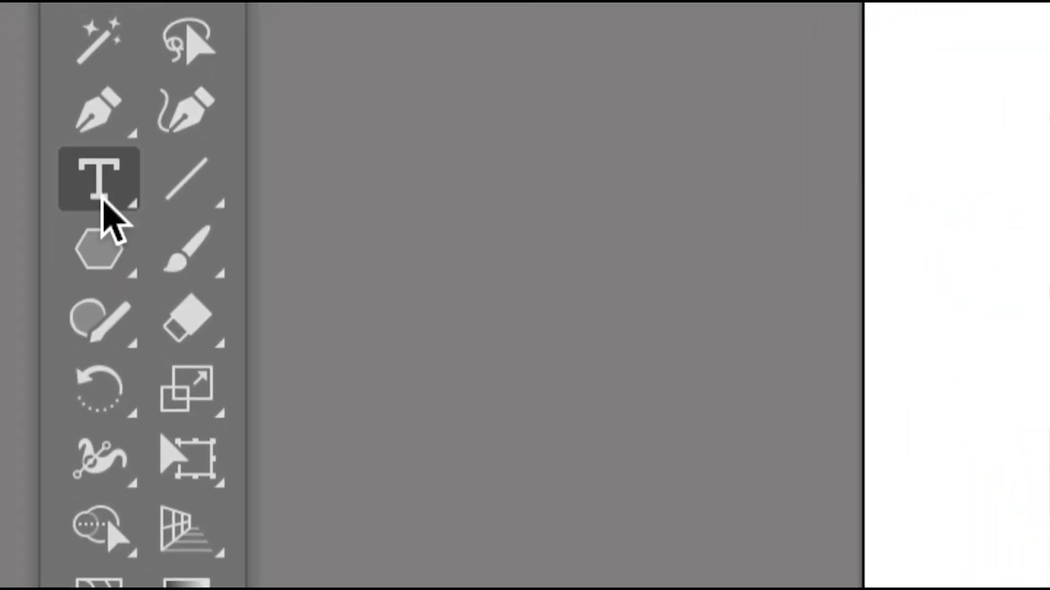
{"action": "left_click", "coordinate": [103, 201]}
{"action": "left_click_drag", "start_coordinate": [251, 306], "coordinate": [520, 315]}
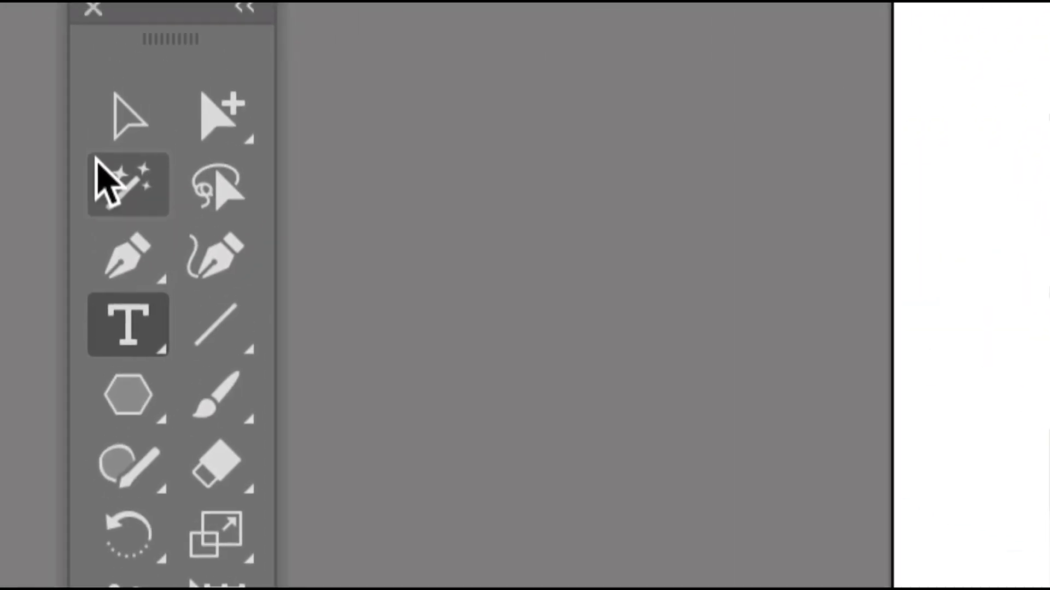
{"action": "left_click", "coordinate": [127, 125]}
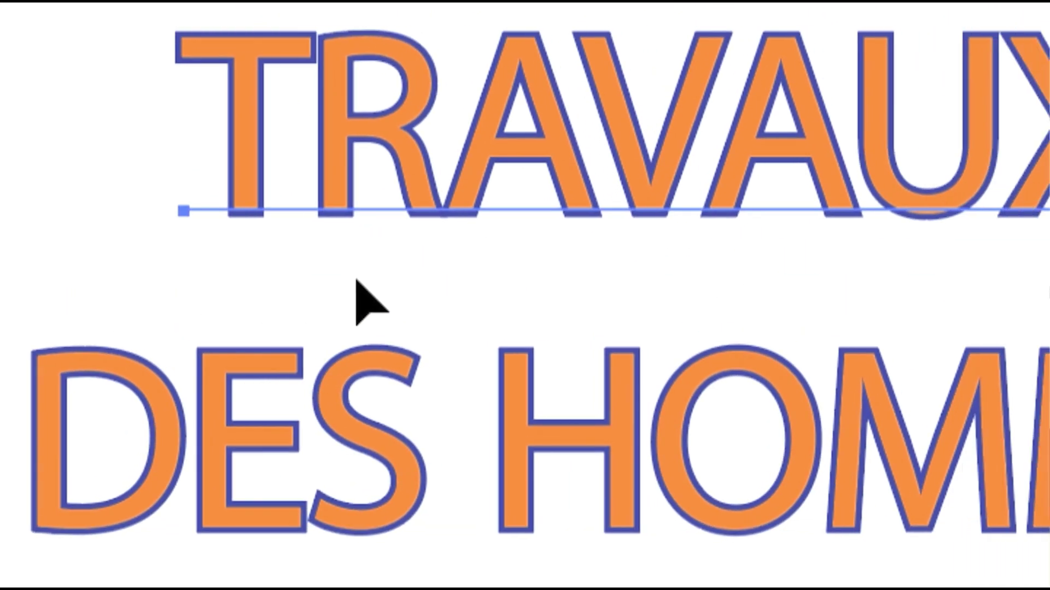
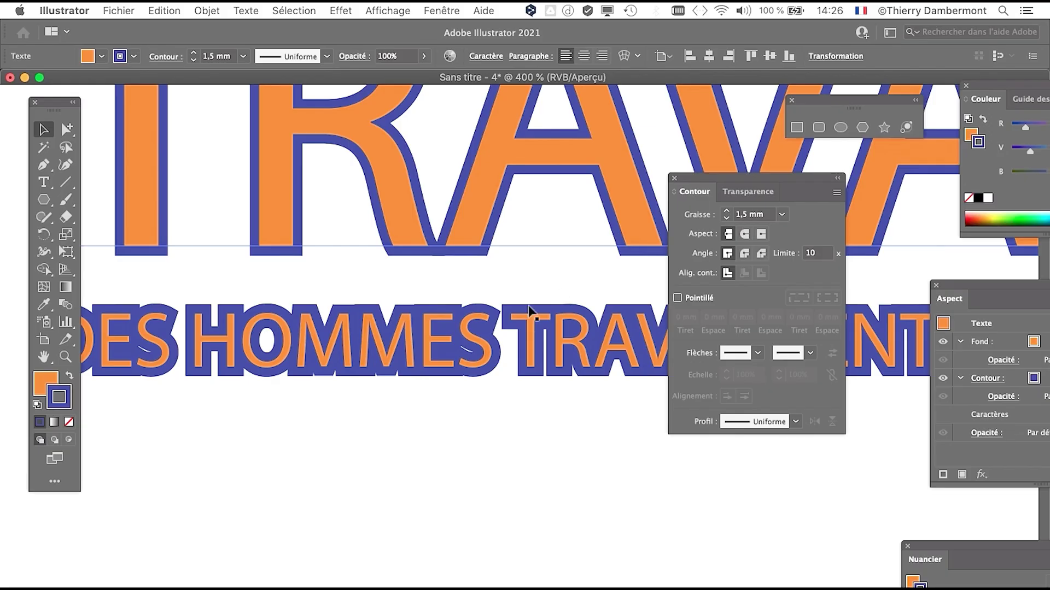
Step: Move the Contour panel clear of the TRAVAUX artwork and select the small DES HOMMES line
{"action": "scroll", "coordinate": [512, 332], "scroll_direction": "down", "scroll_amount": 3}
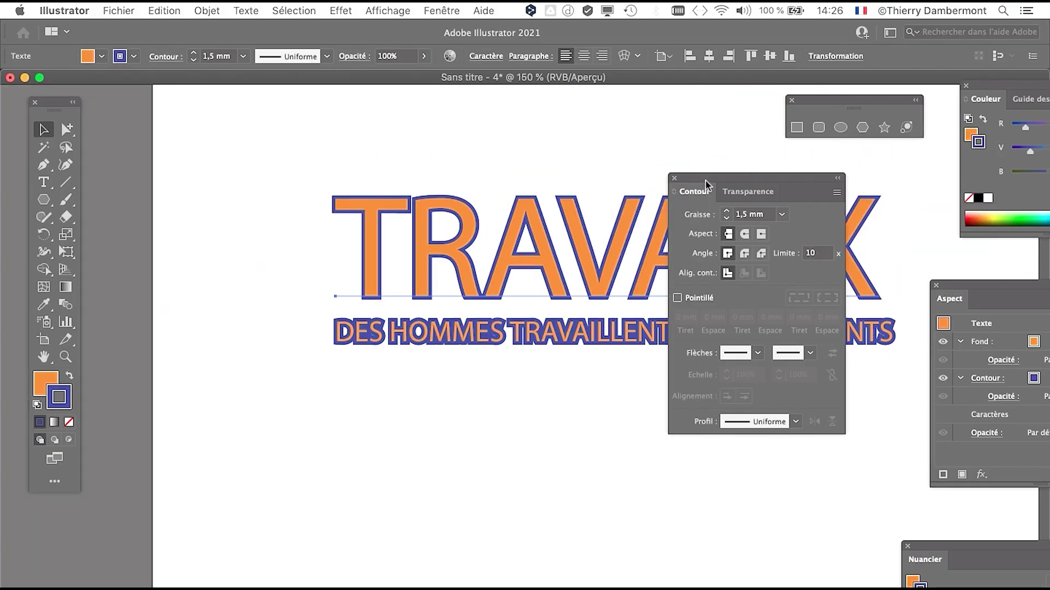
{"action": "left_click_drag", "start_coordinate": [708, 178], "coordinate": [822, 203]}
{"action": "left_click_drag", "start_coordinate": [590, 313], "coordinate": [404, 283]}
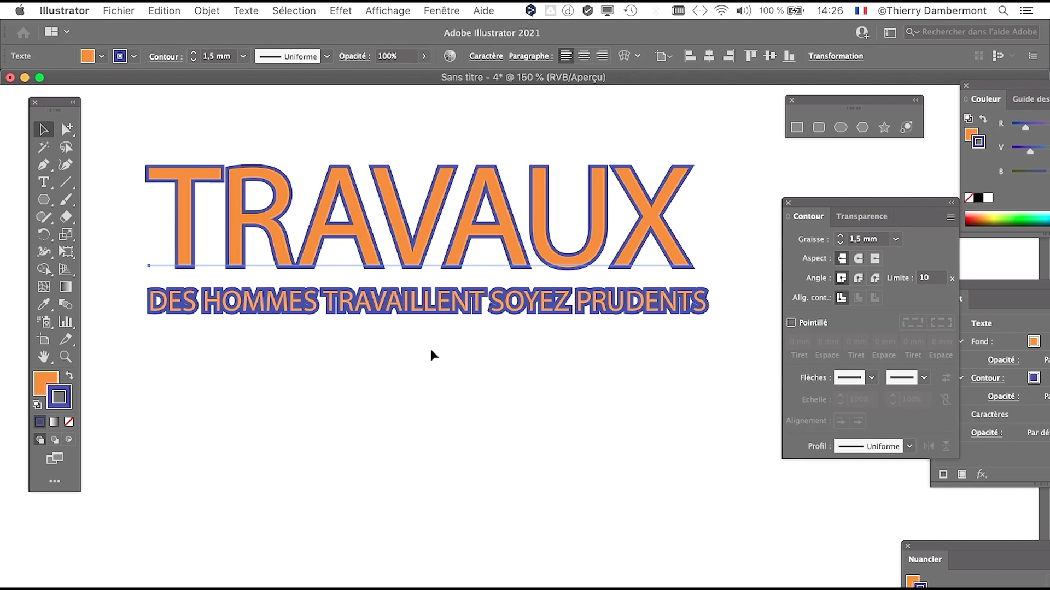
{"action": "left_click", "coordinate": [398, 314]}
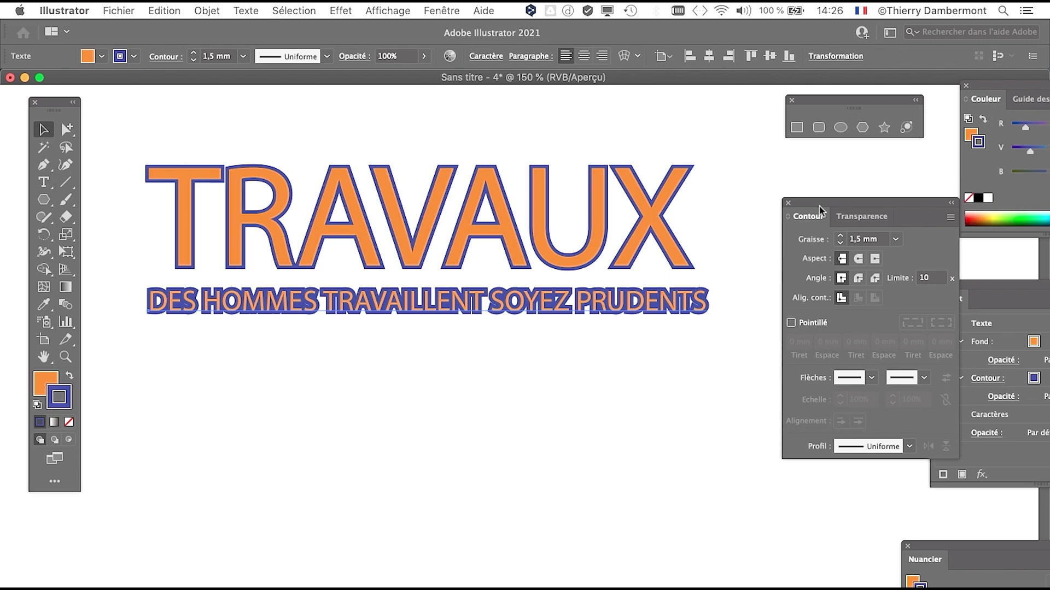
{"action": "left_click_drag", "start_coordinate": [821, 202], "coordinate": [878, 160]}
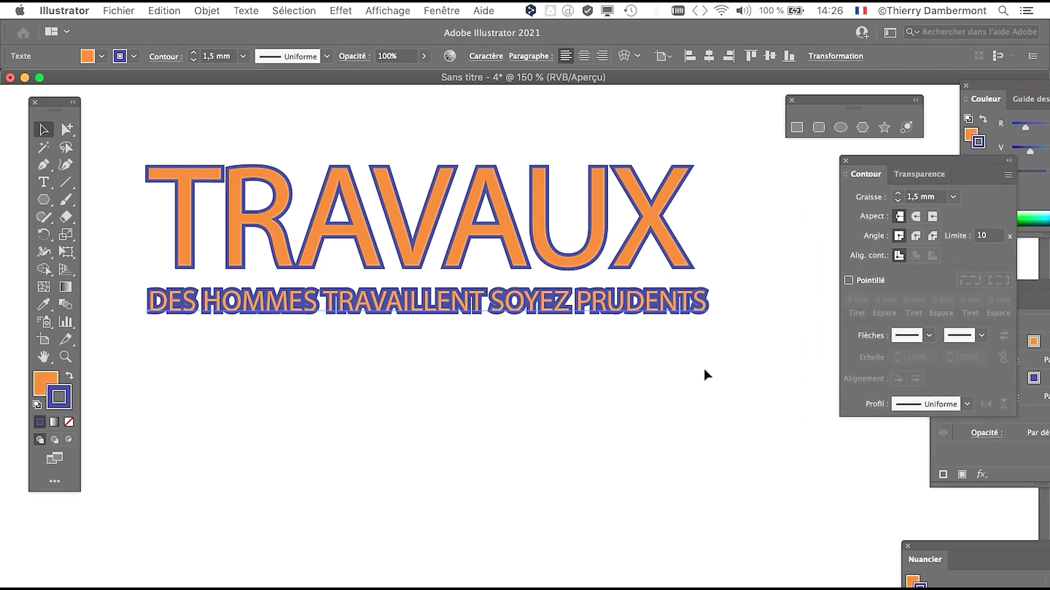
Step: Undo the latest moves and size reductions of the DES HOMMES line, stepping back to its full-size version
{"action": "key", "text": "super+minus"}
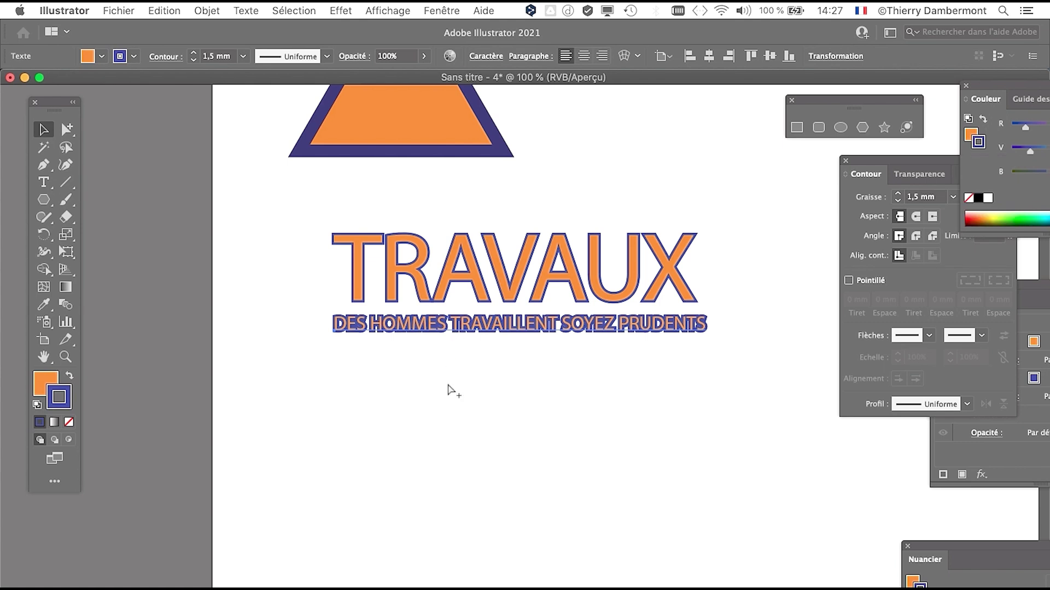
{"action": "key", "text": "super+z"}
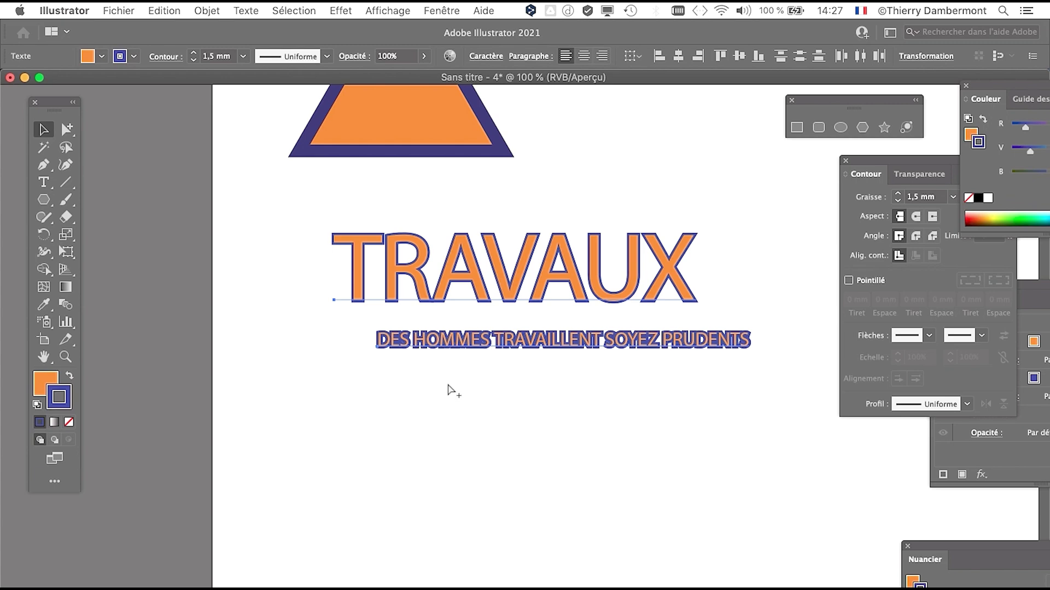
{"action": "key", "text": "super+z"}
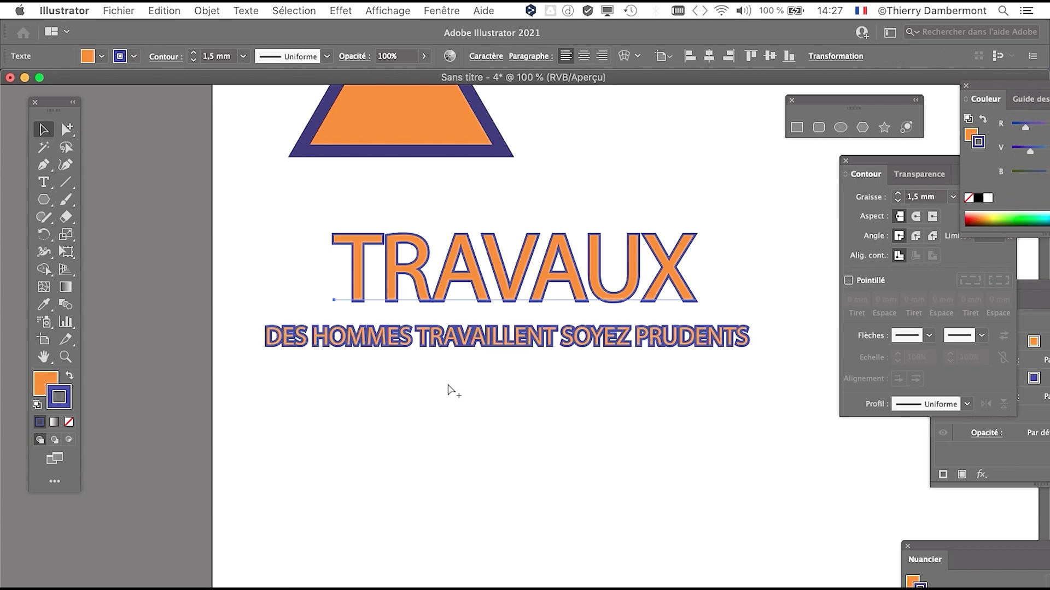
{"action": "key", "text": "super+z"}
{"action": "key", "text": "super+z"}
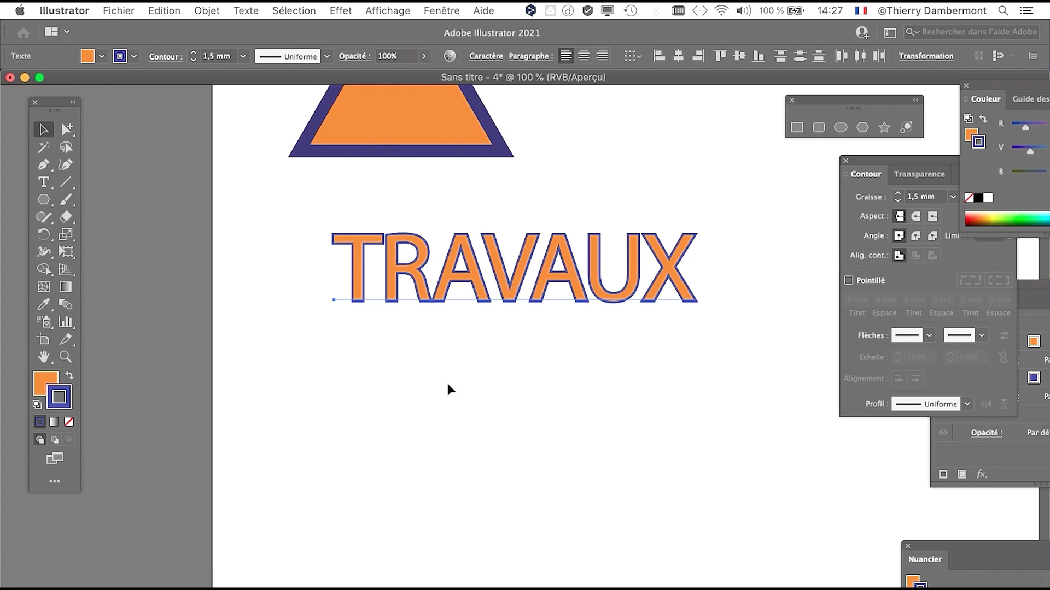
{"action": "key", "text": "super+minus"}
{"action": "key", "text": "super+minus"}
{"action": "key", "text": "super+shift+z"}
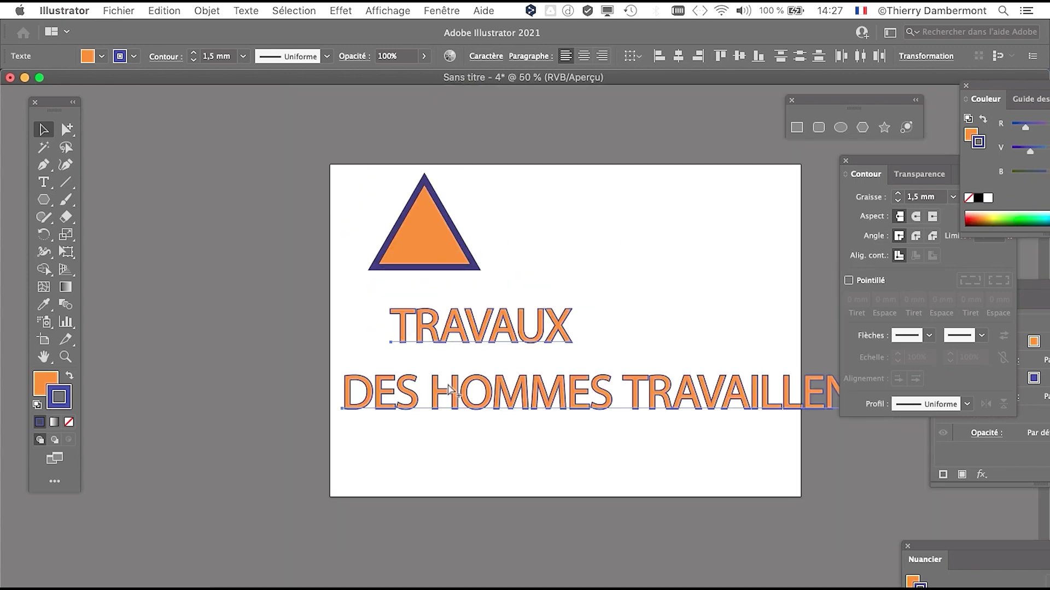
Step: Step back through the earlier moves of both text lines and past the wording change, then restore the full-size DES HOMMES line close beneath TRAVAUX
{"action": "scroll", "coordinate": [459, 390], "scroll_direction": "up", "scroll_amount": 2}
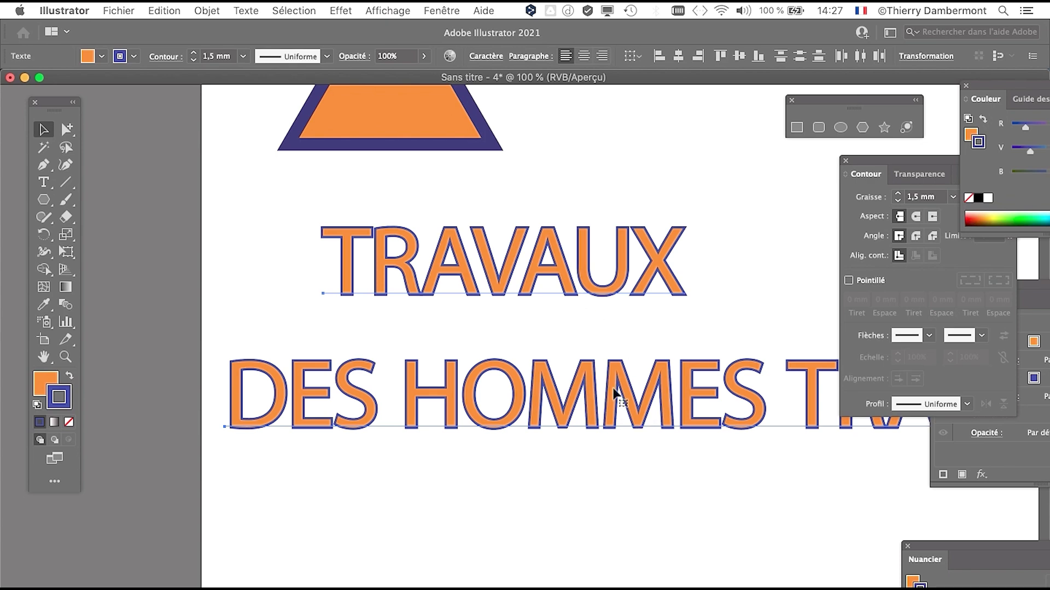
{"action": "key", "text": "super+z"}
{"action": "key", "text": "super+z"}
{"action": "key", "text": "super+z"}
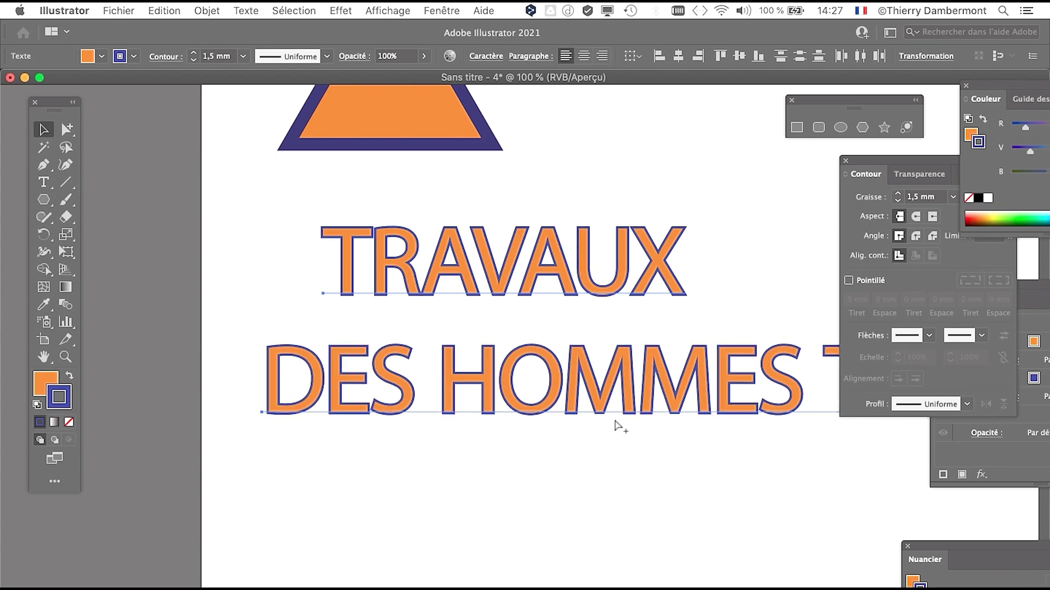
{"action": "key", "text": "super+z"}
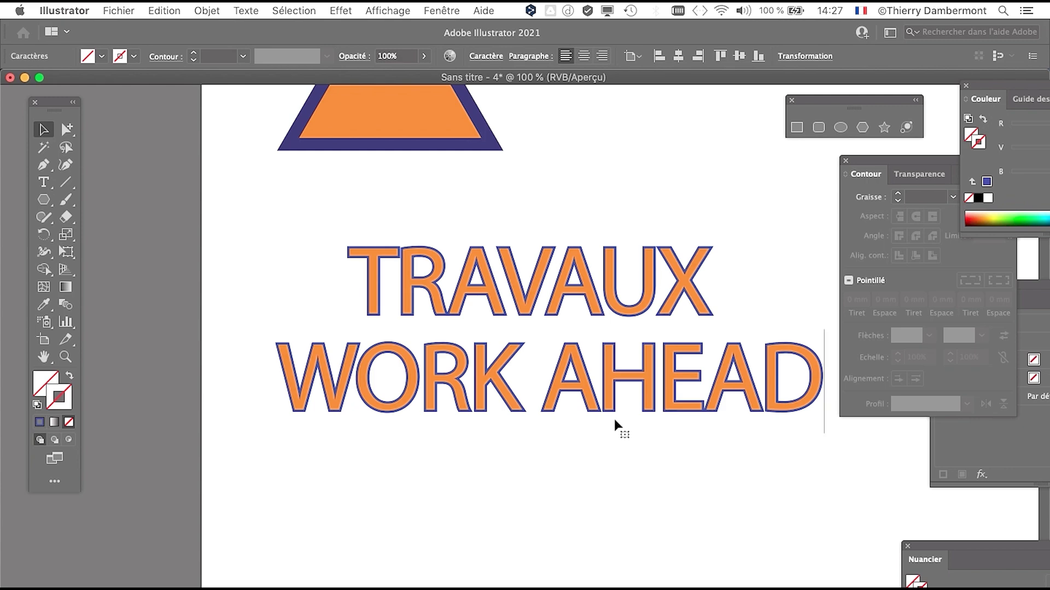
{"action": "key", "text": "super+z"}
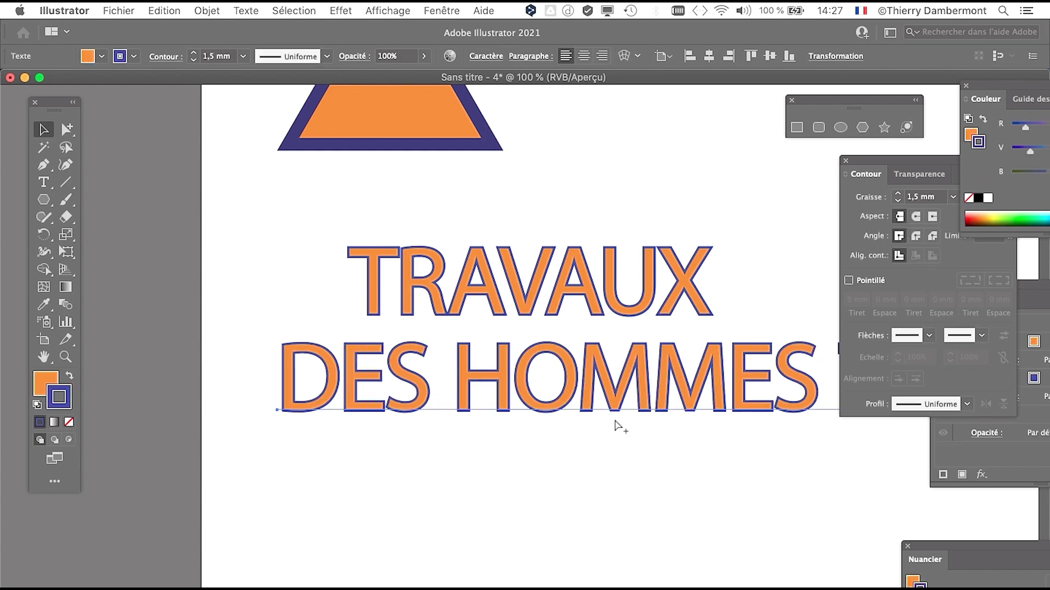
{"action": "key", "text": "super+z"}
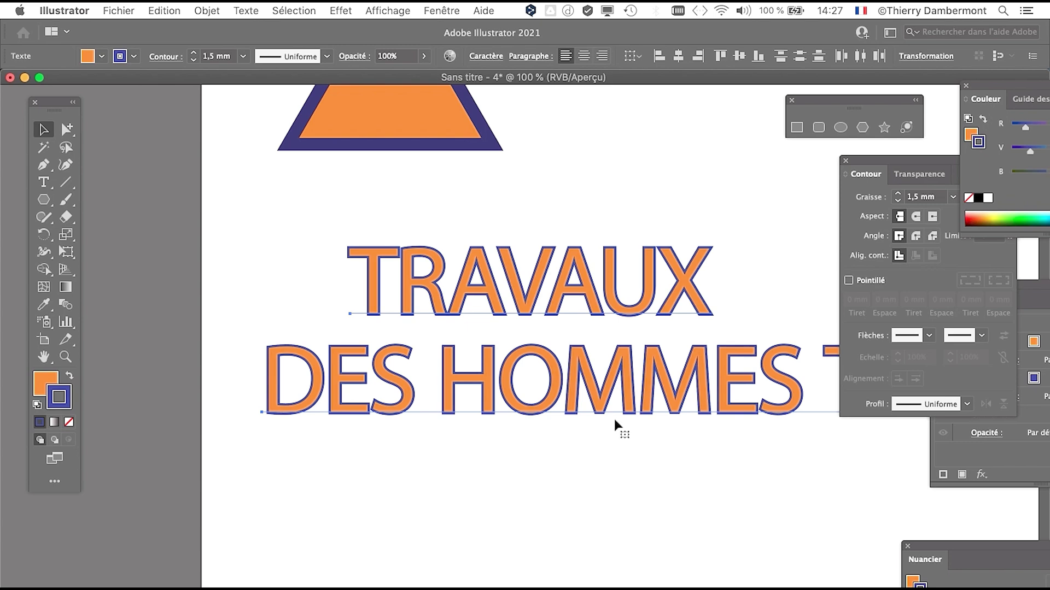
Step: Select only the DES HOMMES line and activate the Free Transform tool for it
{"action": "scroll", "coordinate": [615, 418], "scroll_direction": "down", "scroll_amount": 2}
{"action": "left_click_drag", "start_coordinate": [629, 442], "coordinate": [377, 409]}
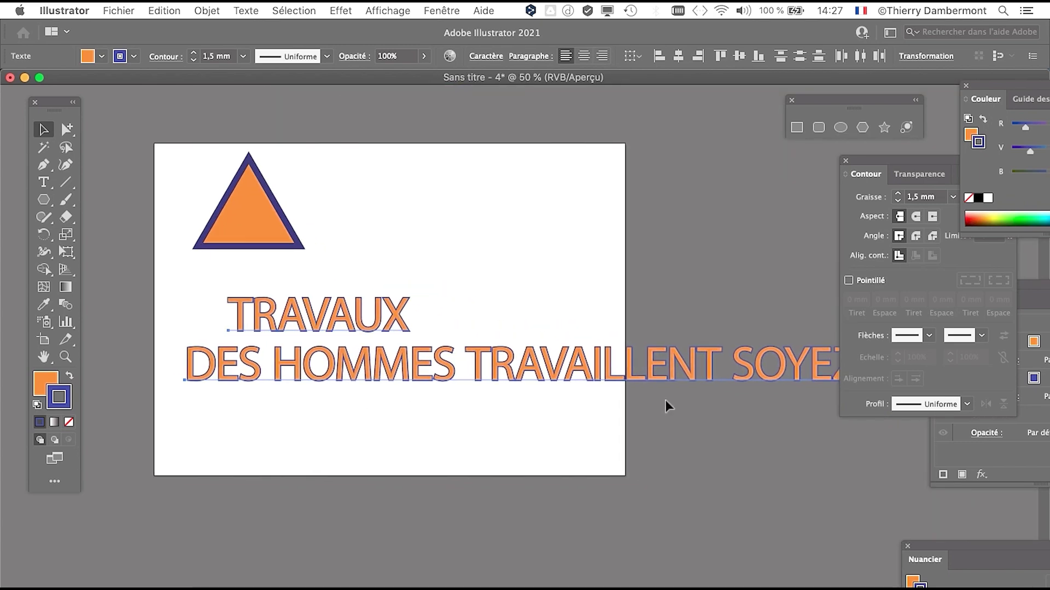
{"action": "left_click_drag", "start_coordinate": [685, 429], "coordinate": [807, 399]}
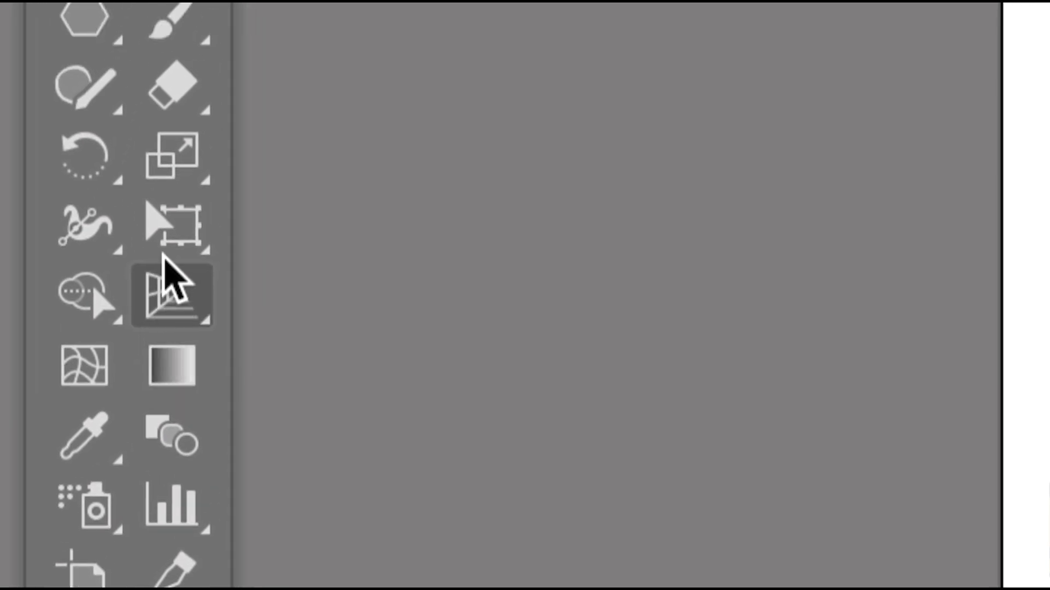
{"action": "left_click", "coordinate": [167, 255]}
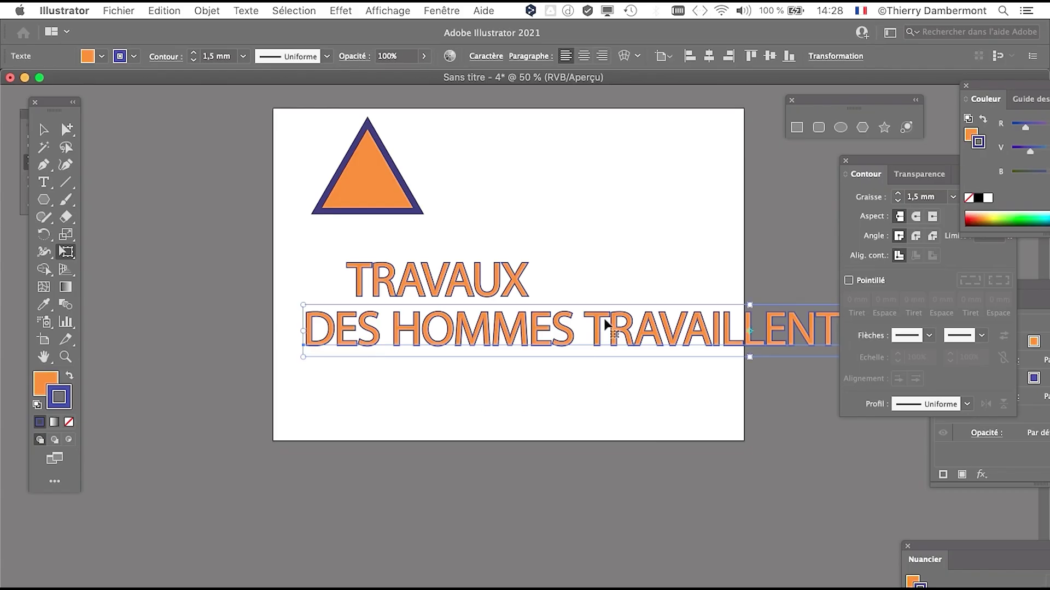
Step: Enable the Mettre à l'échelle les contours et les effets option in the general preferences
{"action": "left_click", "coordinate": [74, 11]}
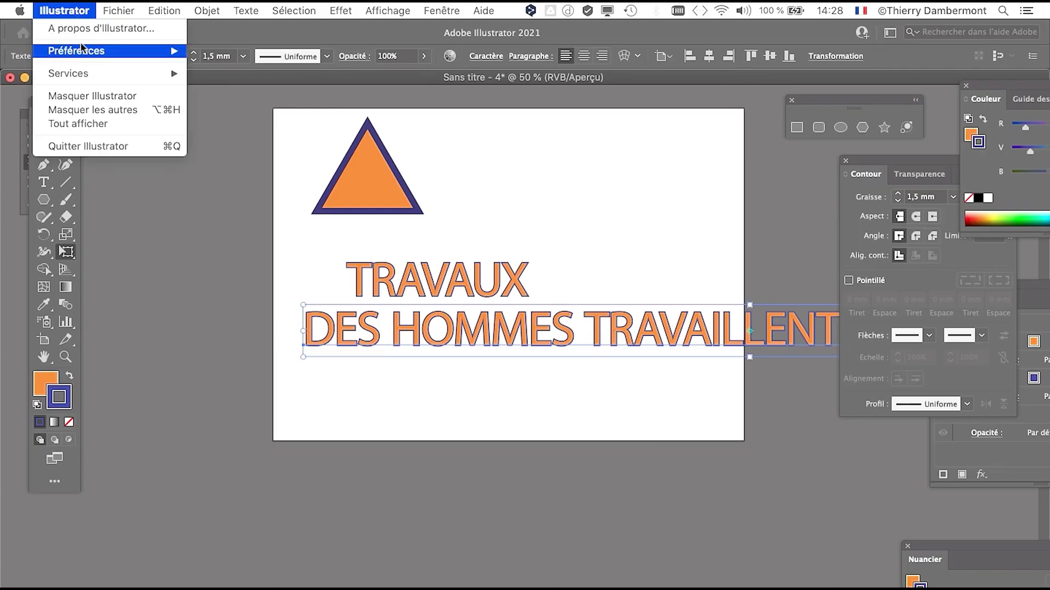
{"action": "mouse_move", "coordinate": [83, 53]}
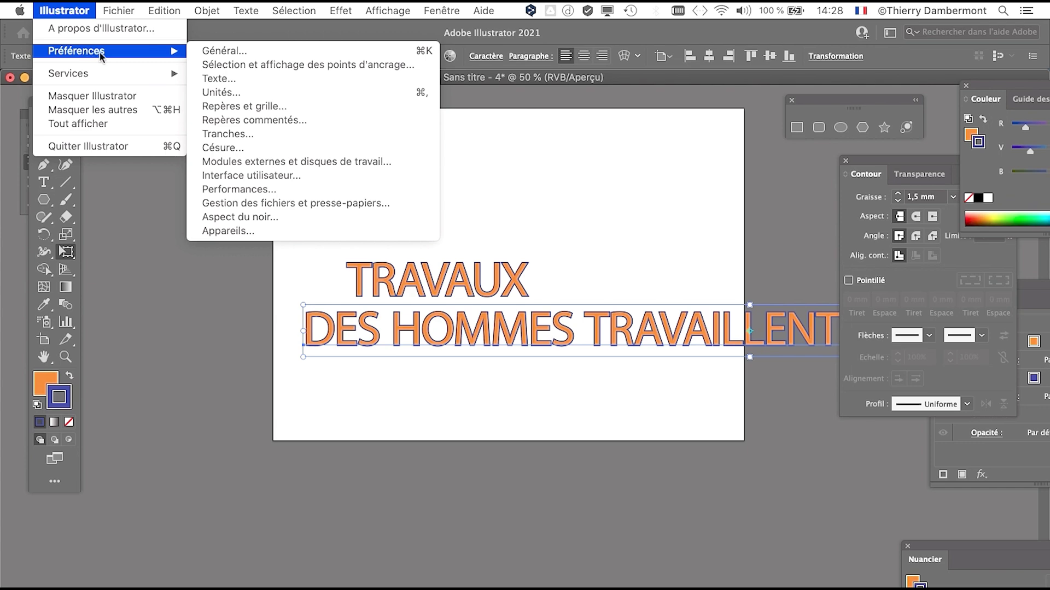
{"action": "left_click", "coordinate": [231, 52]}
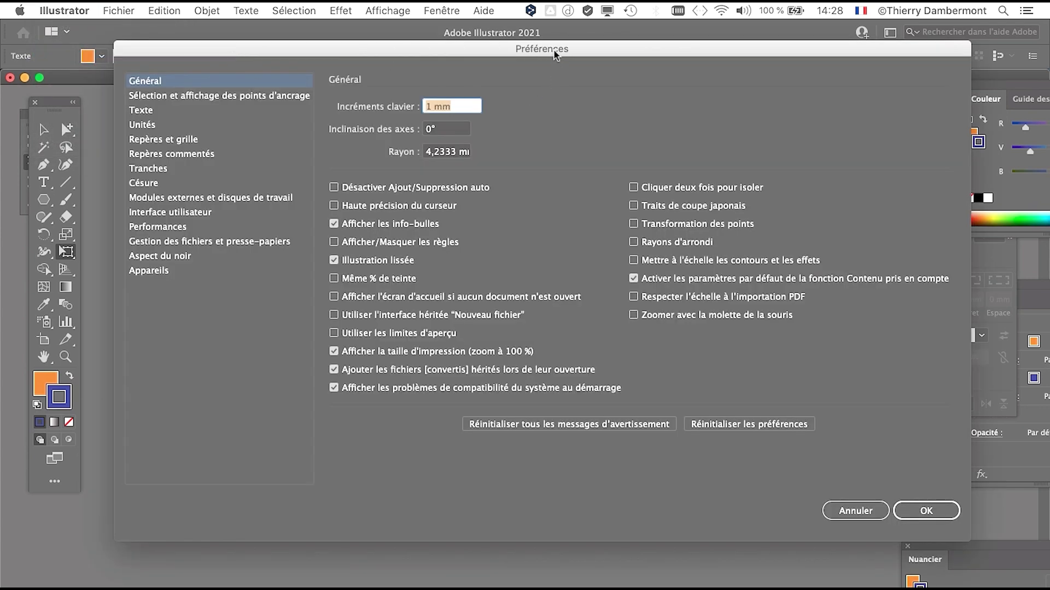
{"action": "left_click_drag", "start_coordinate": [554, 49], "coordinate": [552, 57]}
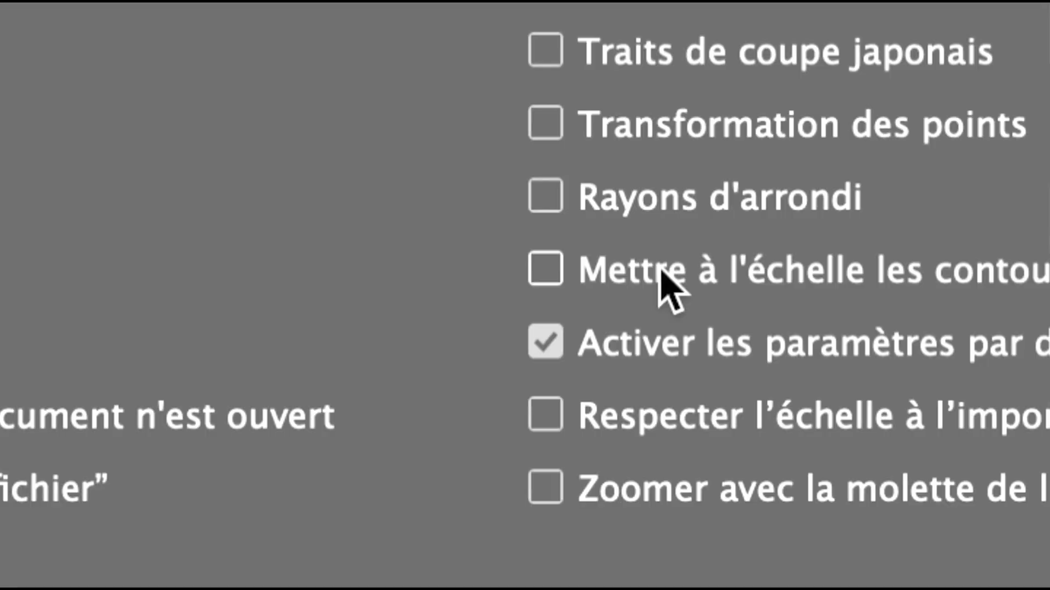
{"action": "left_click", "coordinate": [990, 281]}
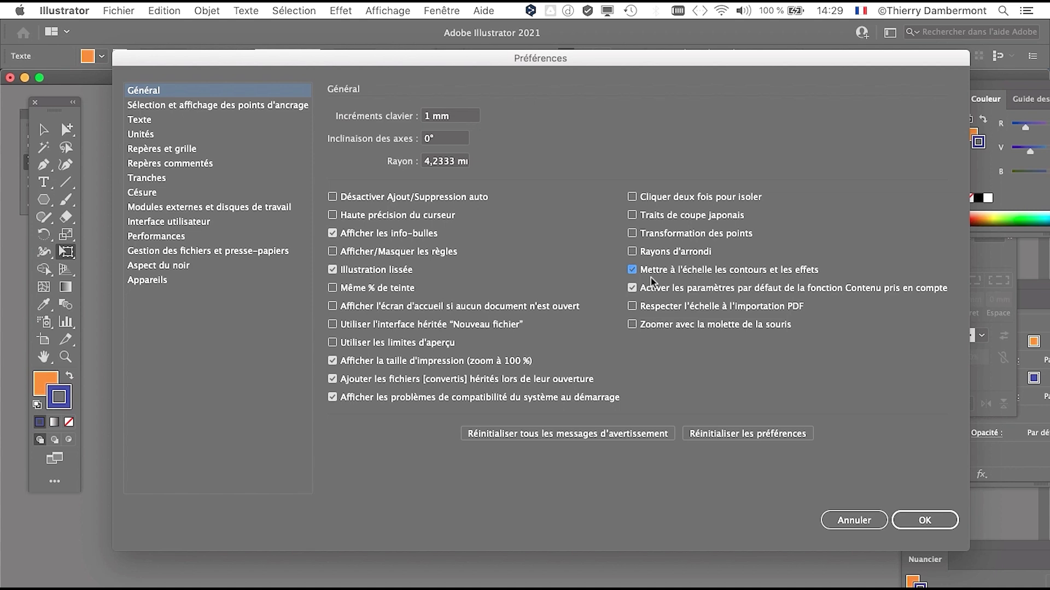
{"action": "left_click", "coordinate": [924, 520]}
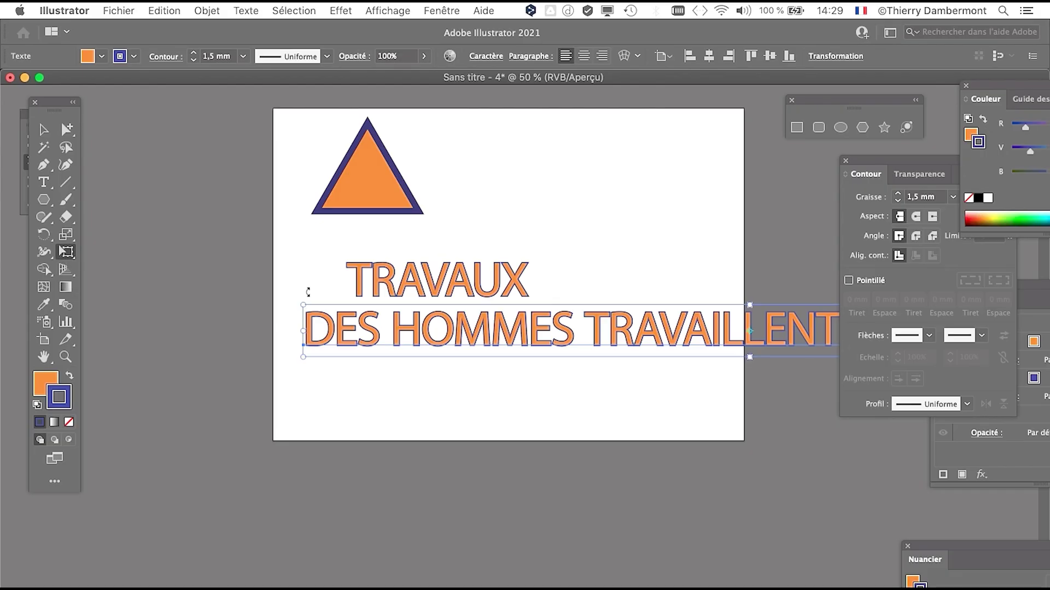
Step: Scale the DES HOMMES line and its stroke down proportionally in several passes, moving it back beneath TRAVAUX
{"action": "mouse_move", "coordinate": [303, 305]}
{"action": "left_mouse_down"}
{"action": "mouse_move", "coordinate": [419, 337]}
{"action": "mouse_move", "coordinate": [628, 358]}
{"action": "left_mouse_up"}
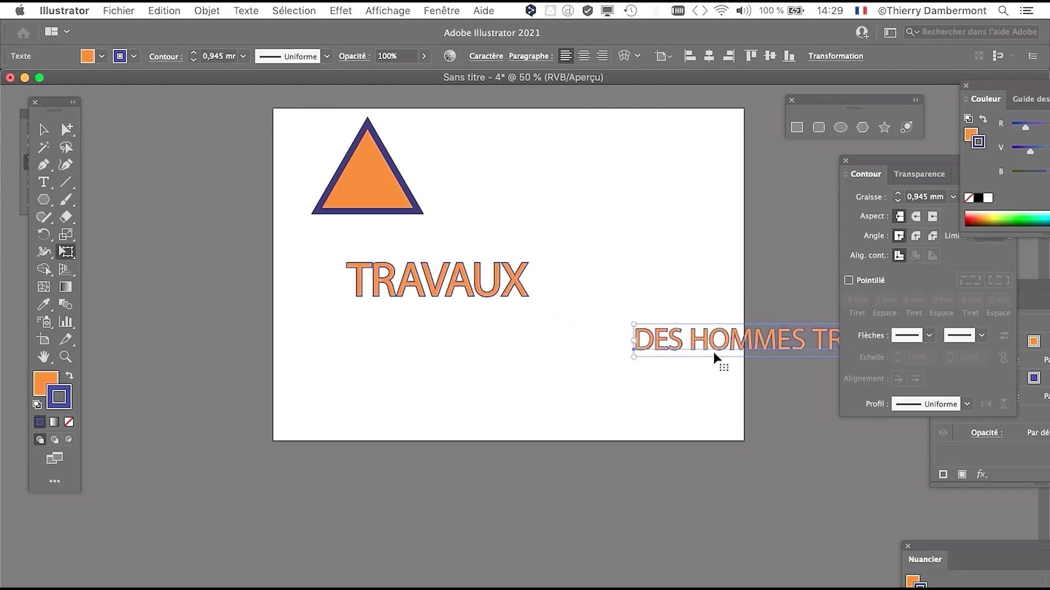
{"action": "left_click_drag", "start_coordinate": [717, 357], "coordinate": [238, 348]}
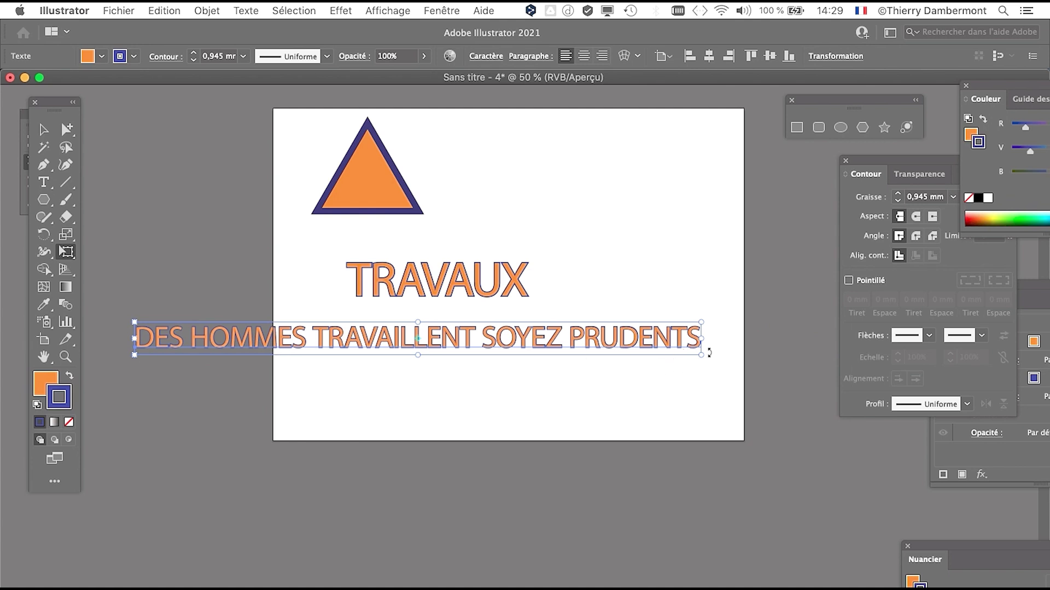
{"action": "mouse_move", "coordinate": [703, 354]}
{"action": "left_mouse_down"}
{"action": "mouse_move", "coordinate": [387, 328]}
{"action": "mouse_move", "coordinate": [517, 320]}
{"action": "mouse_move", "coordinate": [487, 319]}
{"action": "left_mouse_up"}
{"action": "scroll", "coordinate": [481, 323], "scroll_direction": "up", "scroll_amount": 2}
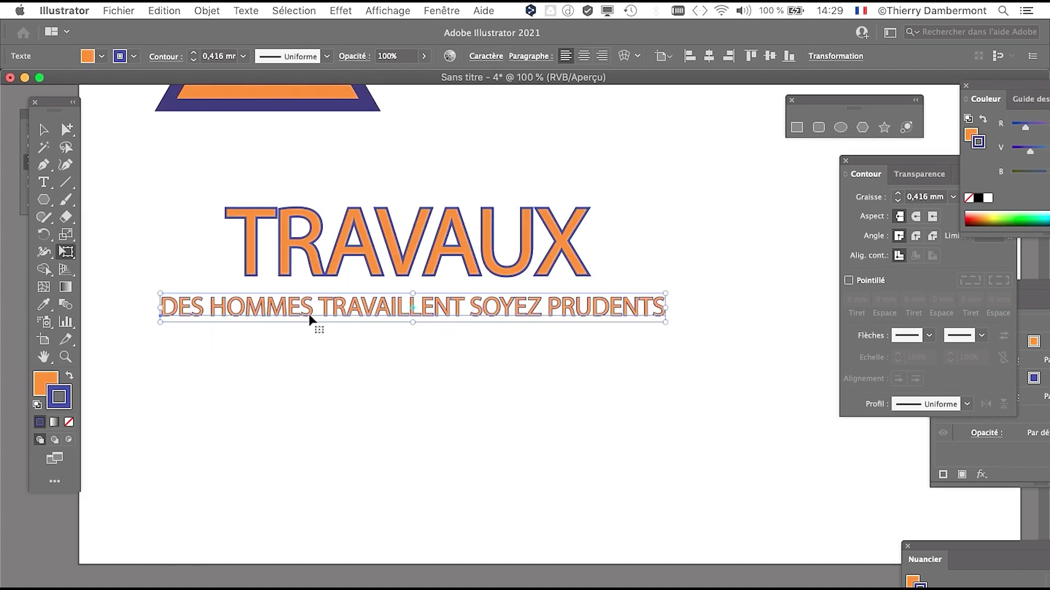
{"action": "left_click_drag", "start_coordinate": [161, 321], "coordinate": [262, 307]}
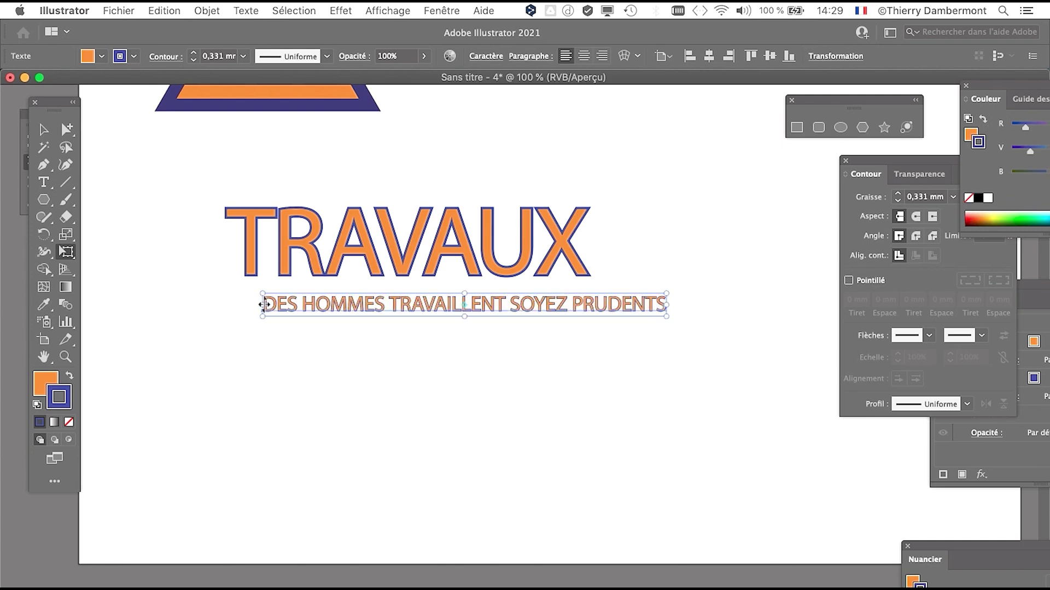
Step: Move the DES HOMMES line closer under TRAVAUX and shrink it proportionally to about the width of that word
{"action": "scroll", "coordinate": [298, 305], "scroll_direction": "up", "scroll_amount": 2}
{"action": "left_click_drag", "start_coordinate": [354, 312], "coordinate": [263, 294]}
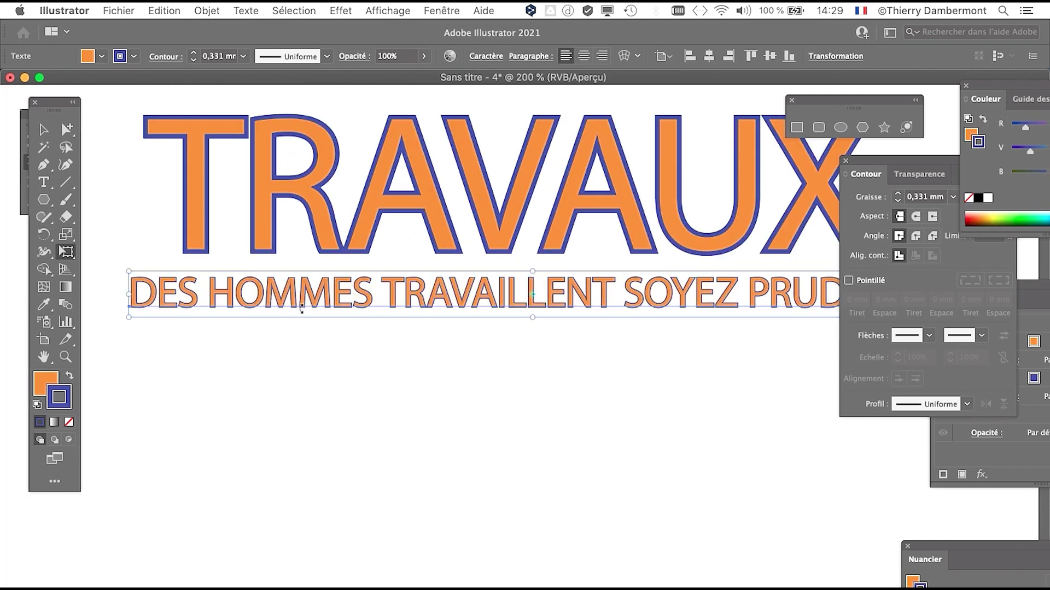
{"action": "left_click_drag", "start_coordinate": [459, 398], "coordinate": [445, 558]}
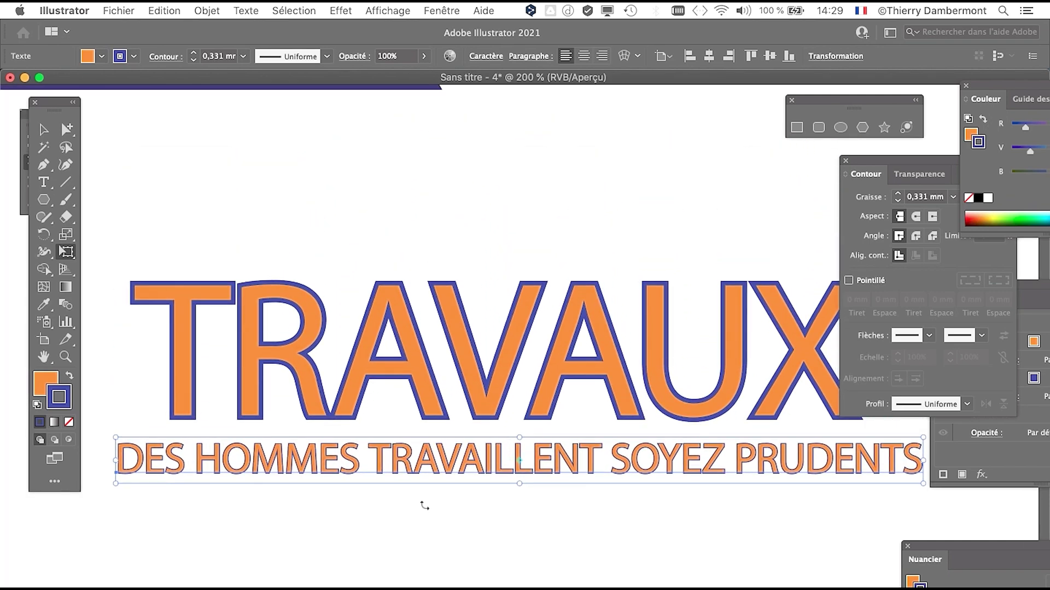
{"action": "scroll", "coordinate": [438, 462], "scroll_direction": "down", "scroll_amount": 1}
{"action": "scroll", "coordinate": [441, 461], "scroll_direction": "down", "scroll_amount": 5}
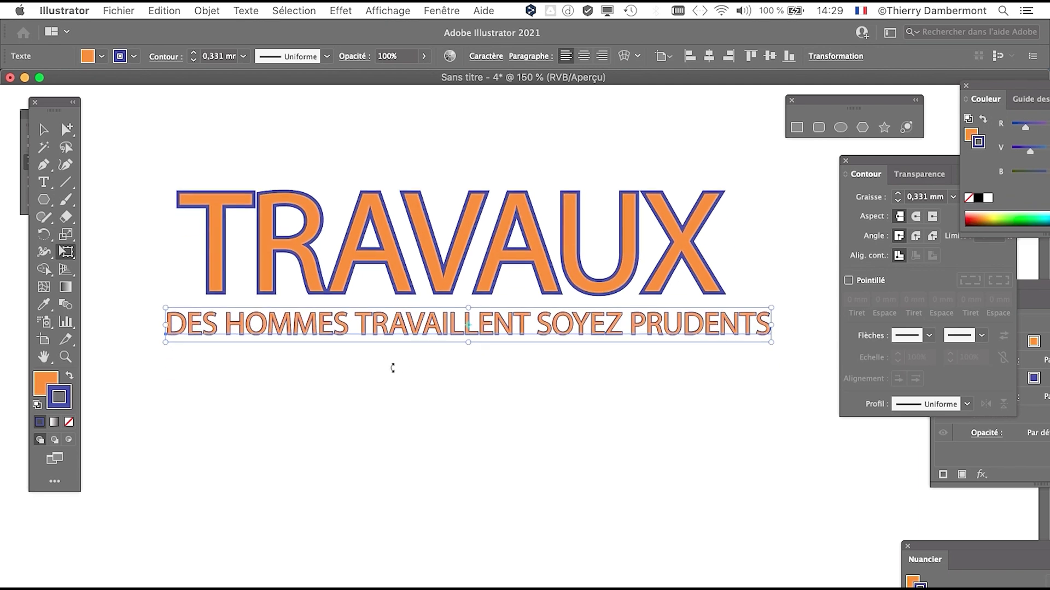
{"action": "left_click_drag", "start_coordinate": [375, 345], "coordinate": [362, 332]}
{"action": "left_click_drag", "start_coordinate": [160, 336], "coordinate": [188, 330]}
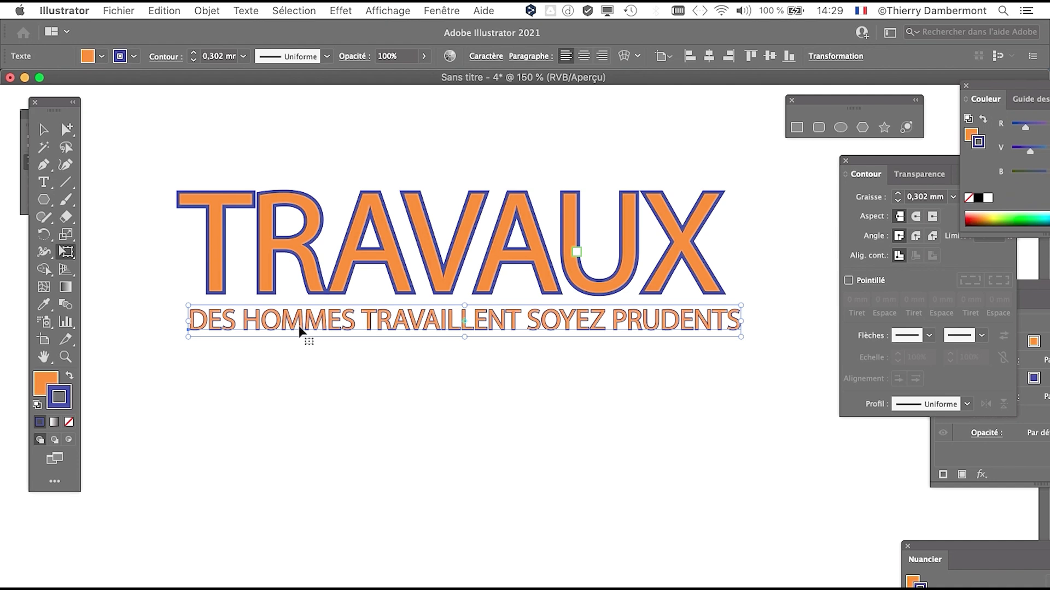
Step: Deselect the text and examine the outline thickness on the DES HOMMES line up close against TRAVAUX
{"action": "key", "text": "v"}
{"action": "left_click", "coordinate": [241, 148]}
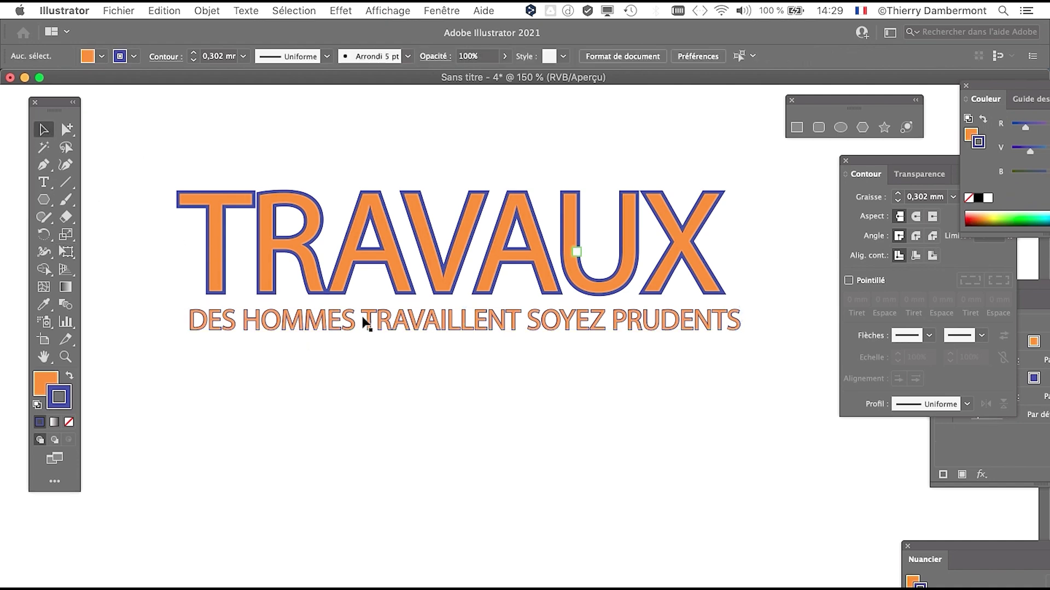
{"action": "scroll", "coordinate": [364, 323], "scroll_direction": "up", "scroll_amount": 10}
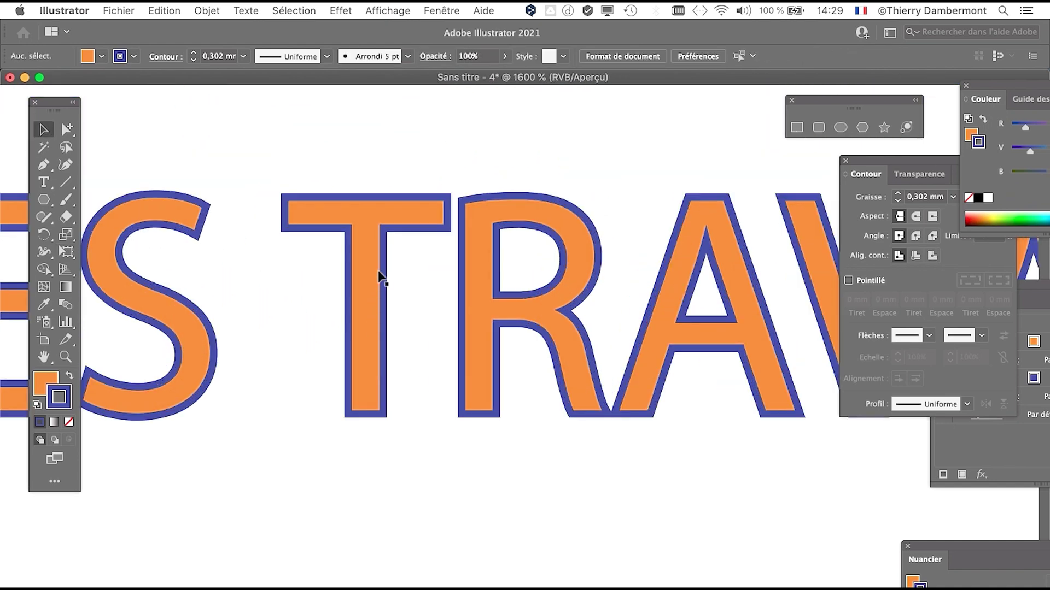
{"action": "scroll", "coordinate": [436, 229], "scroll_direction": "down", "scroll_amount": 2}
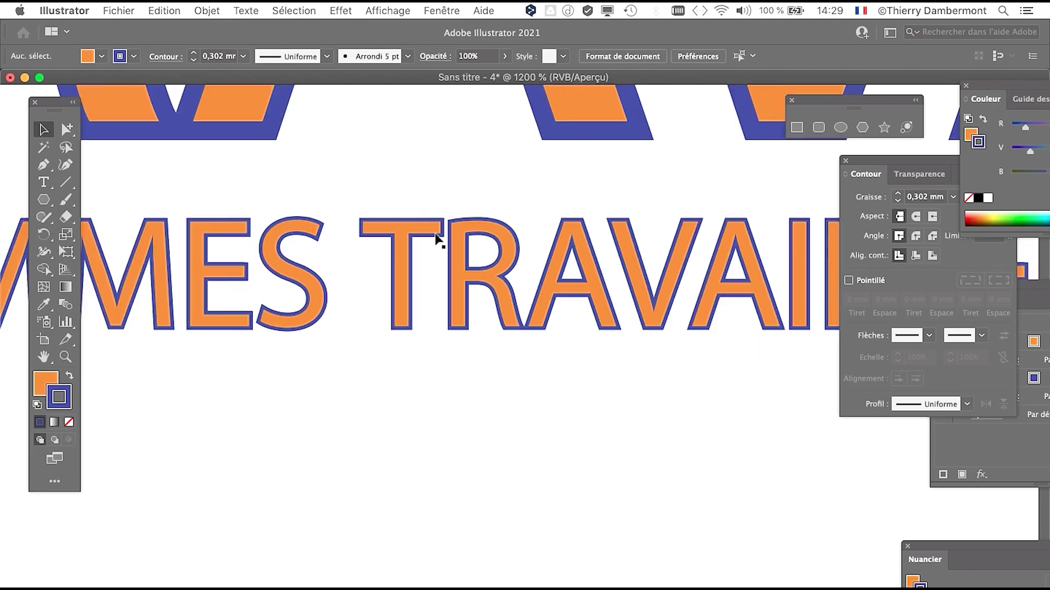
{"action": "scroll", "coordinate": [436, 235], "scroll_direction": "down", "scroll_amount": 4}
{"action": "scroll", "coordinate": [439, 214], "scroll_direction": "up", "scroll_amount": 5}
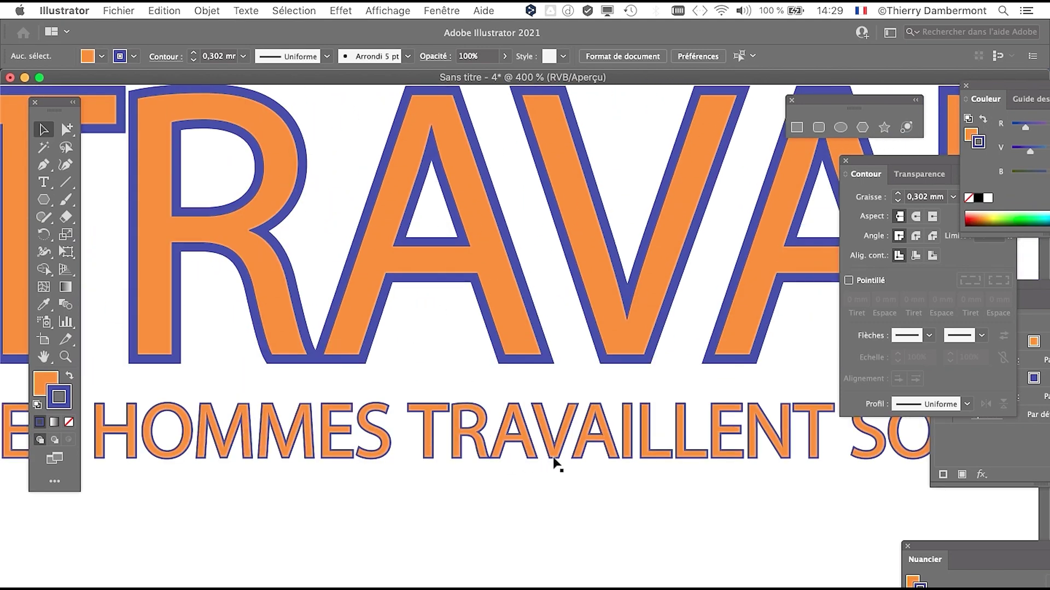
{"action": "scroll", "coordinate": [555, 463], "scroll_direction": "up", "scroll_amount": 3}
{"action": "scroll", "coordinate": [555, 463], "scroll_direction": "down", "scroll_amount": 5}
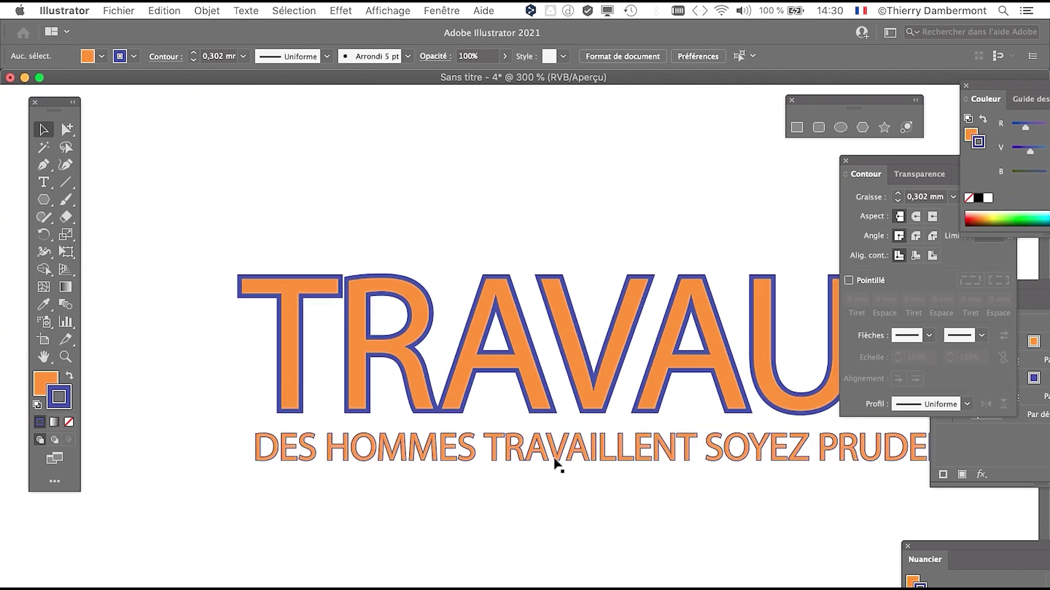
Step: Save the document as "texte - contours sur du texte - 01.ai" in Adobe Illustrator format in the Illustrator FAD nov 2021 folder
{"action": "left_click", "coordinate": [120, 10]}
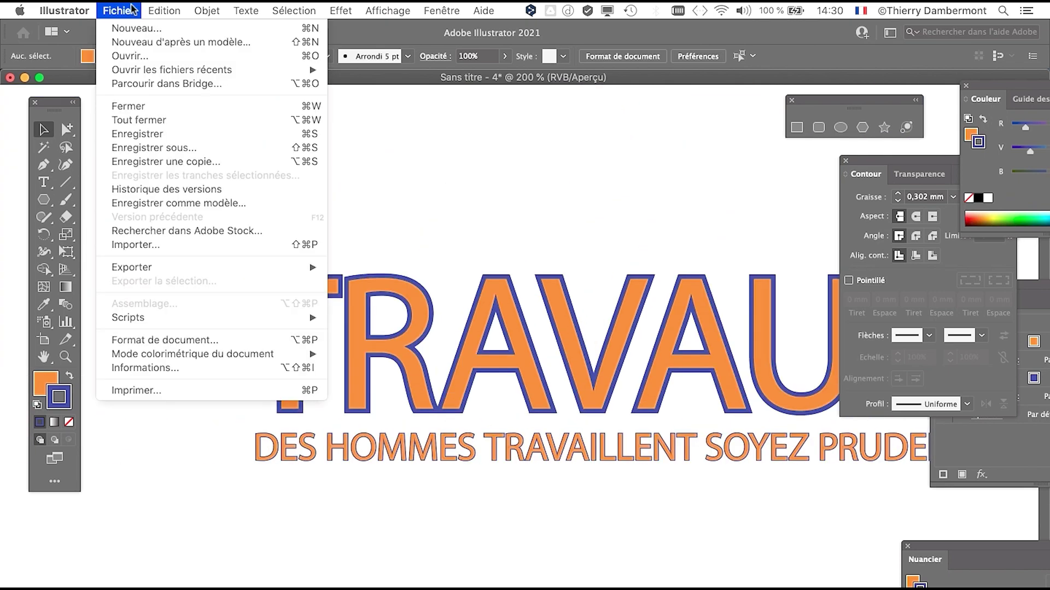
{"action": "left_click", "coordinate": [163, 148]}
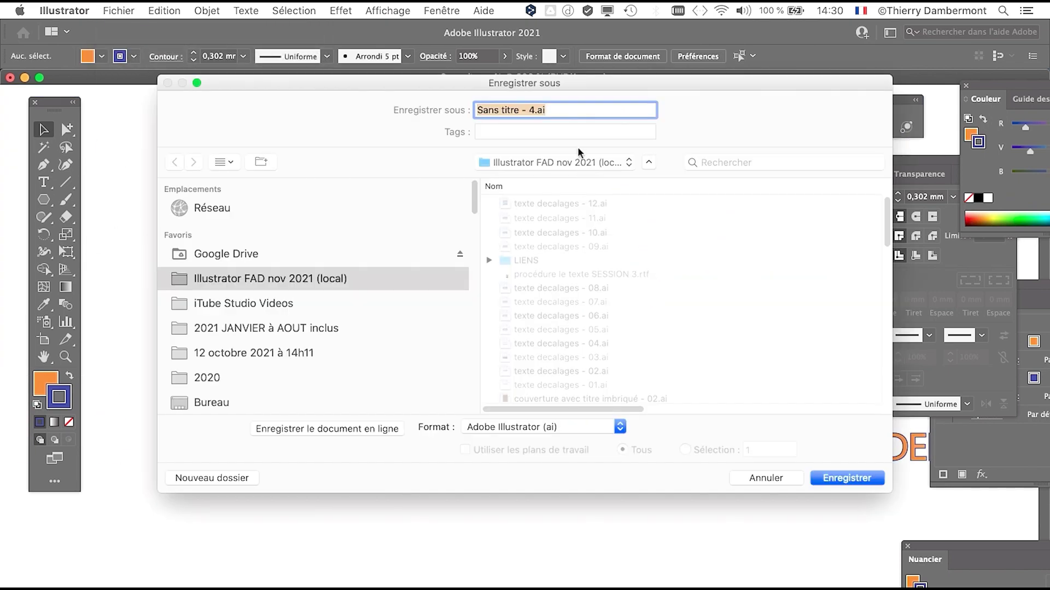
{"action": "left_click", "coordinate": [533, 109]}
{"action": "left_click_drag", "start_coordinate": [534, 111], "coordinate": [480, 114]}
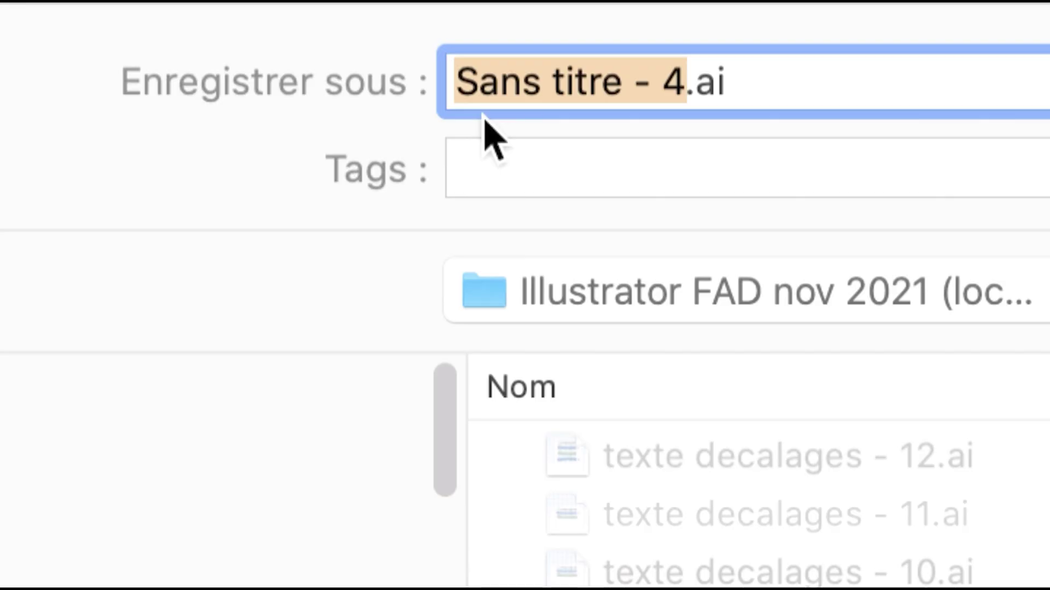
{"action": "type", "text": "texte - "}
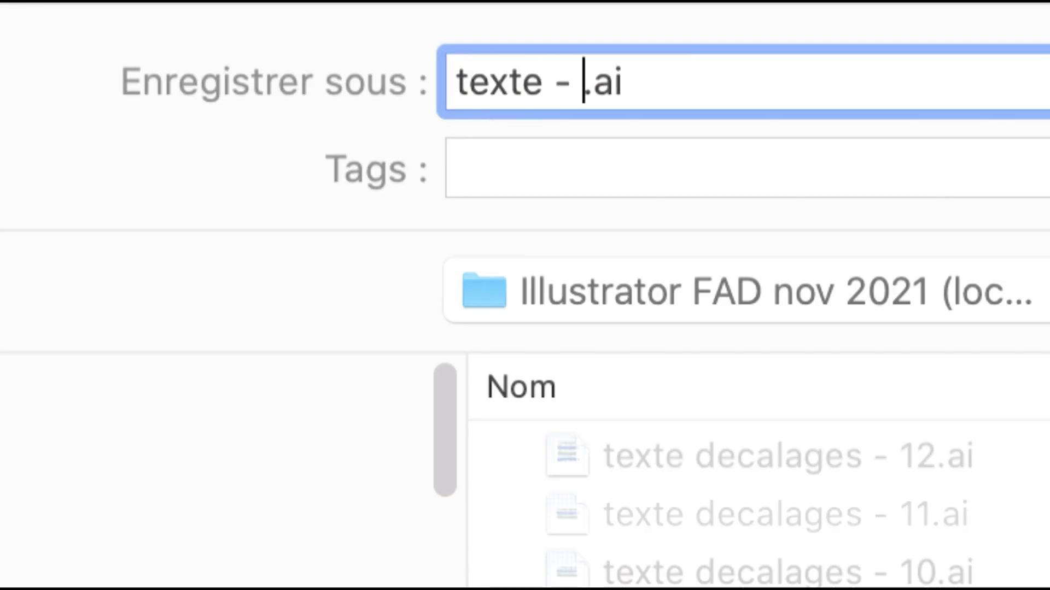
{"action": "type", "text": "r"}
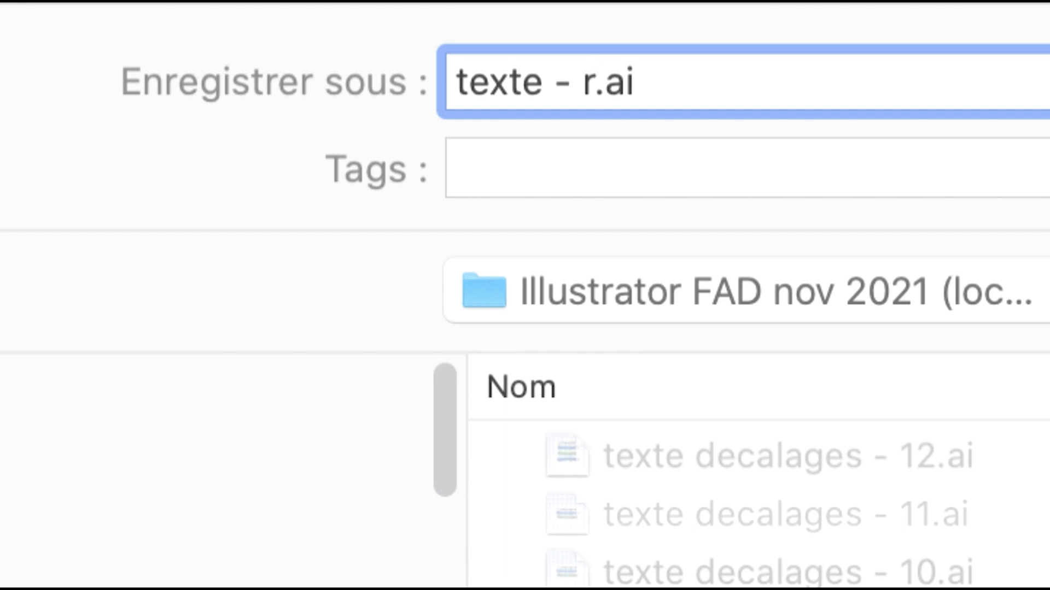
{"action": "type", "text": "ed"}
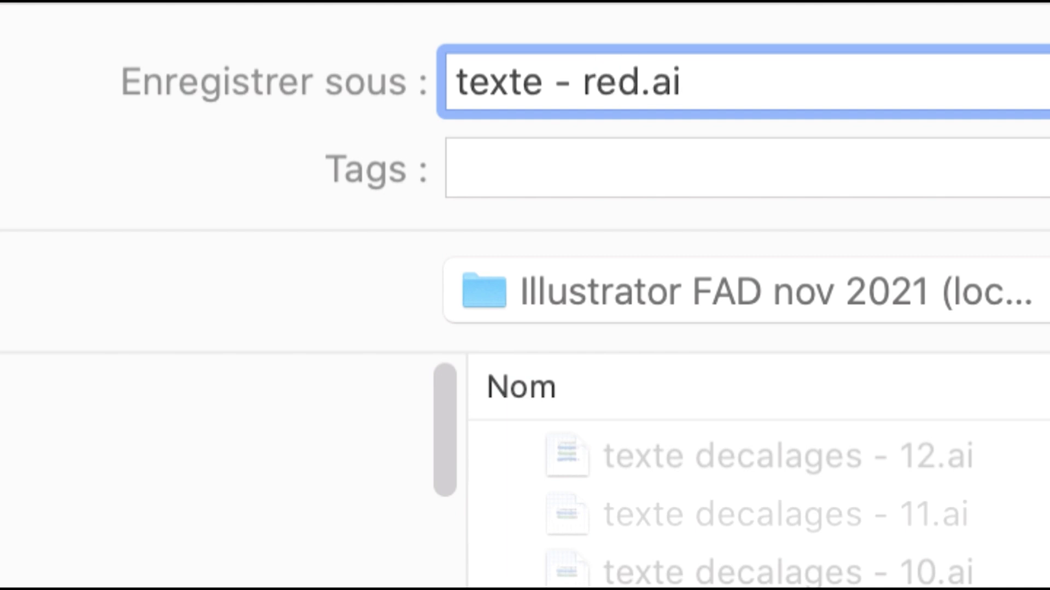
{"action": "key", "text": "BackSpace"}
{"action": "key", "text": "BackSpace"}
{"action": "key", "text": "BackSpace"}
{"action": "type", "text": "contou"}
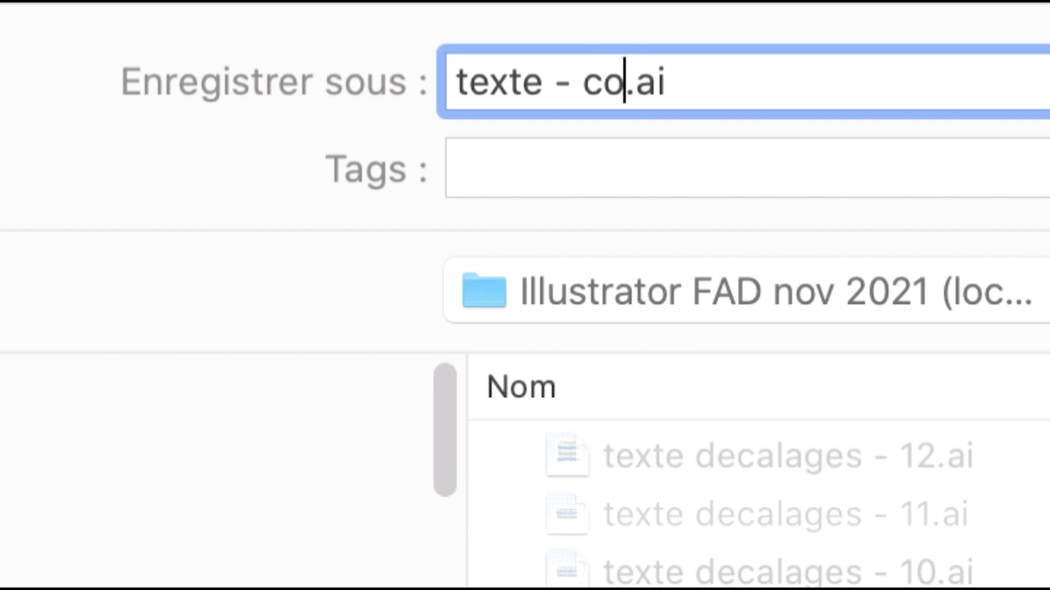
{"action": "type", "text": "rs sur du"}
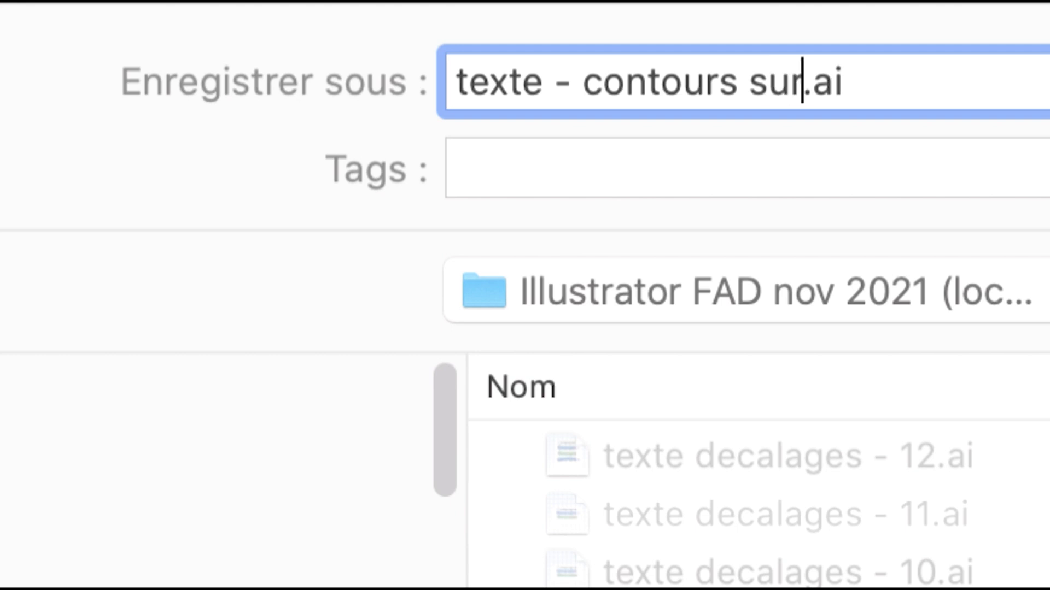
{"action": "type", "text": " texte"}
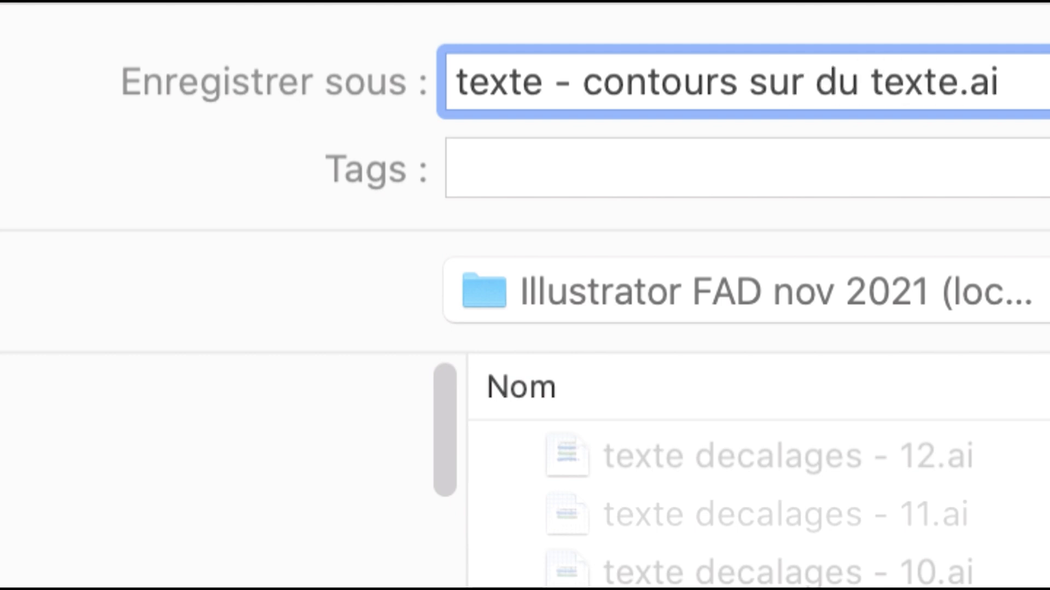
{"action": "type", "text": " - 01"}
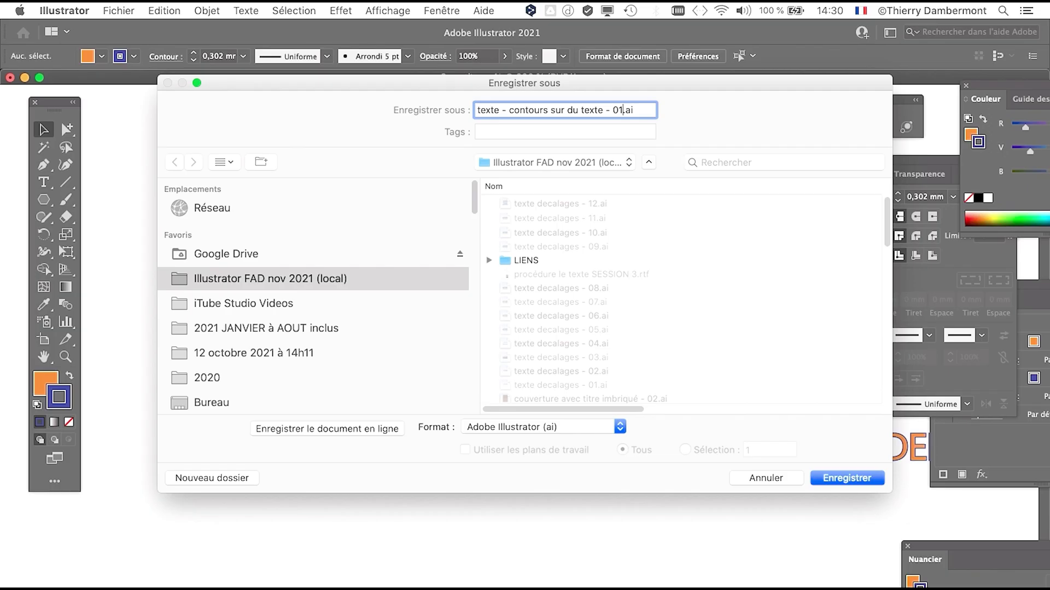
{"action": "key", "text": "Return"}
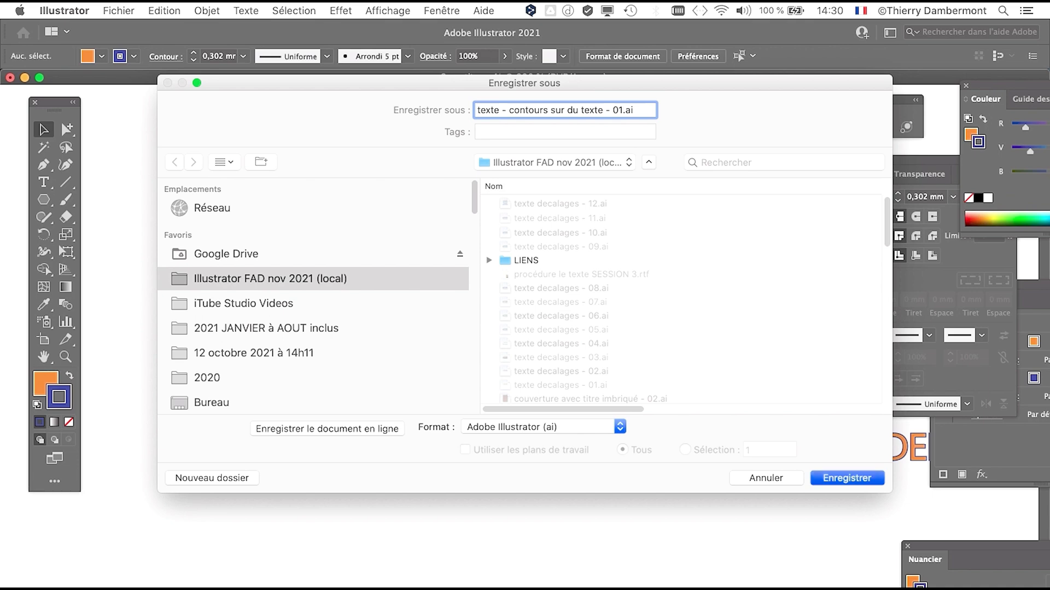
{"action": "key", "text": "Return"}
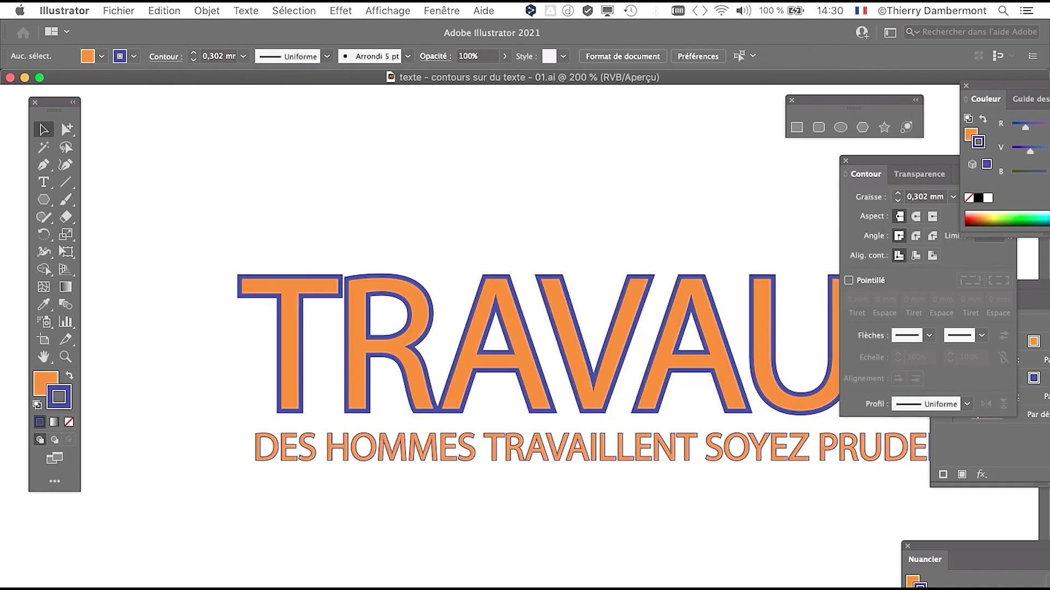
Step: Select both text lines together, and move the orange triangle down and across to sit centred just above TRAVAUX
{"action": "scroll", "coordinate": [398, 385], "scroll_direction": "down", "scroll_amount": 1}
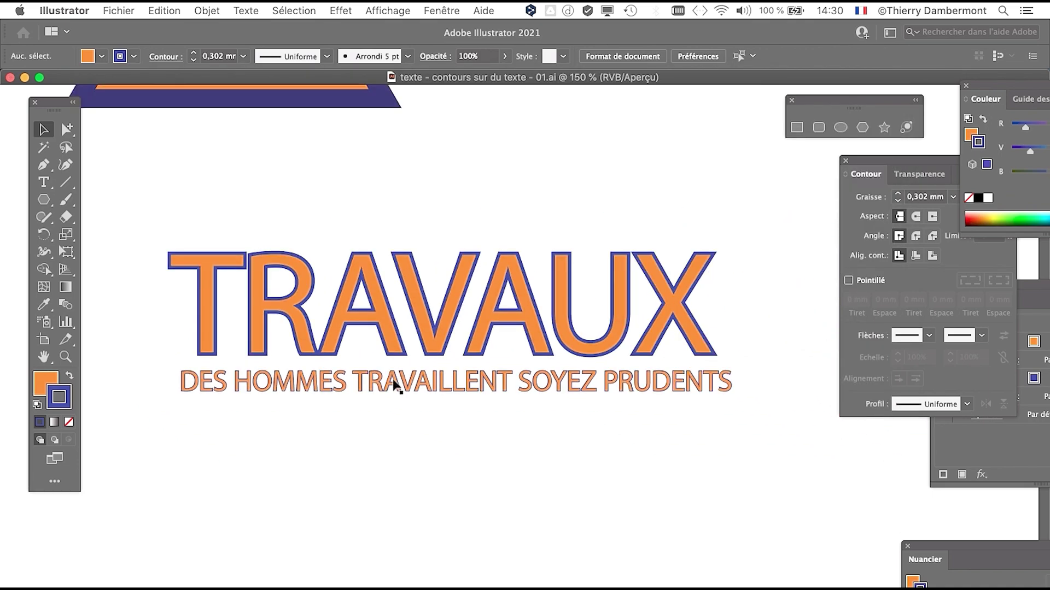
{"action": "left_click_drag", "start_coordinate": [252, 201], "coordinate": [275, 203]}
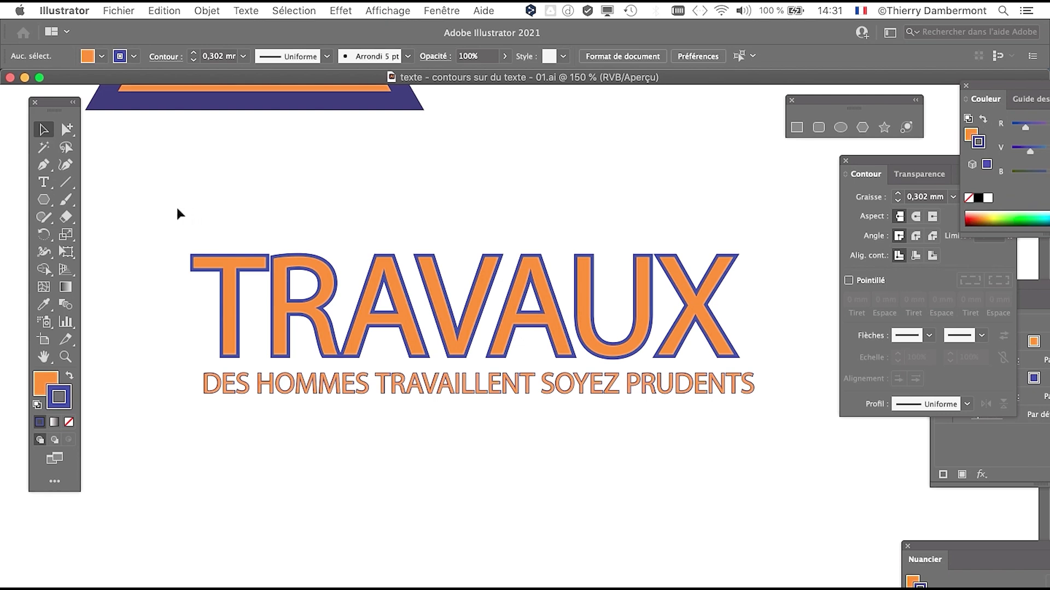
{"action": "left_click_drag", "start_coordinate": [177, 208], "coordinate": [625, 409]}
{"action": "left_click_drag", "start_coordinate": [767, 433], "coordinate": [766, 434]}
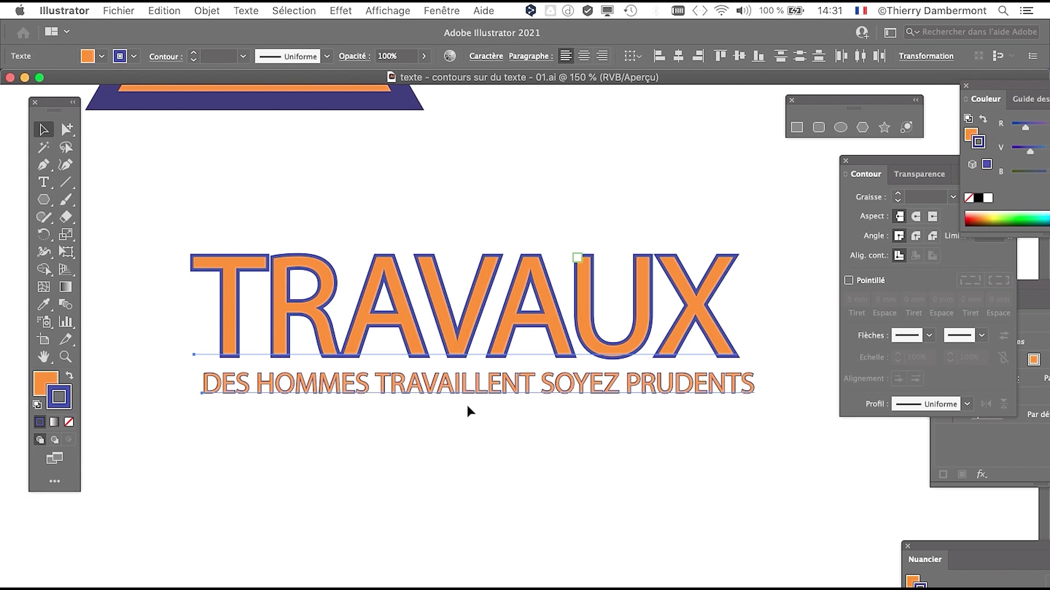
{"action": "left_click_drag", "start_coordinate": [351, 112], "coordinate": [551, 228]}
{"action": "key", "text": "super+minus"}
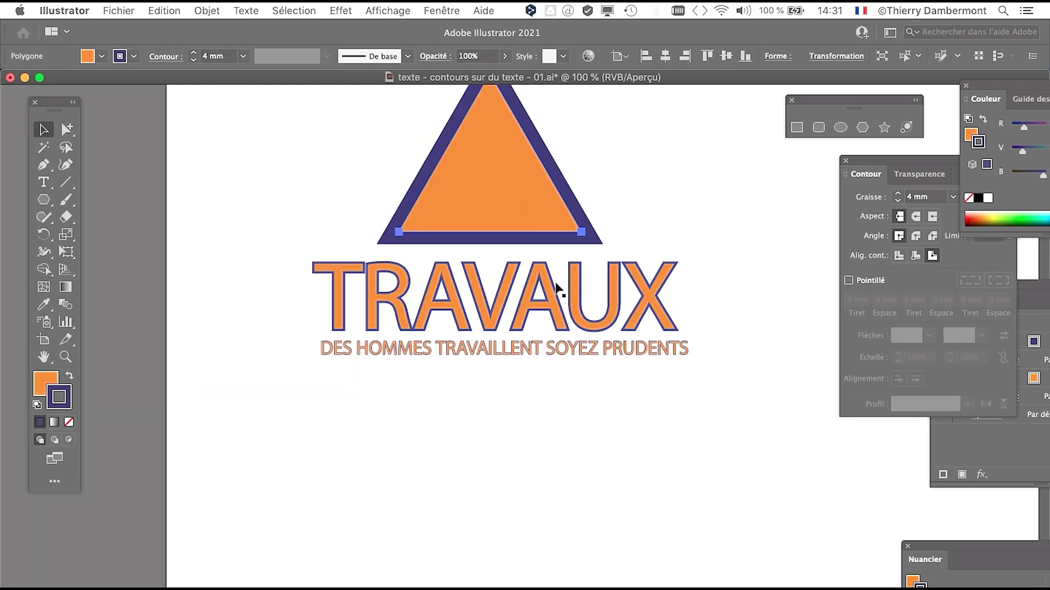
Step: Select the triangle and both text lines together and expand their appearance (Décomposer l'aspect)
{"action": "left_click_drag", "start_coordinate": [301, 154], "coordinate": [690, 402]}
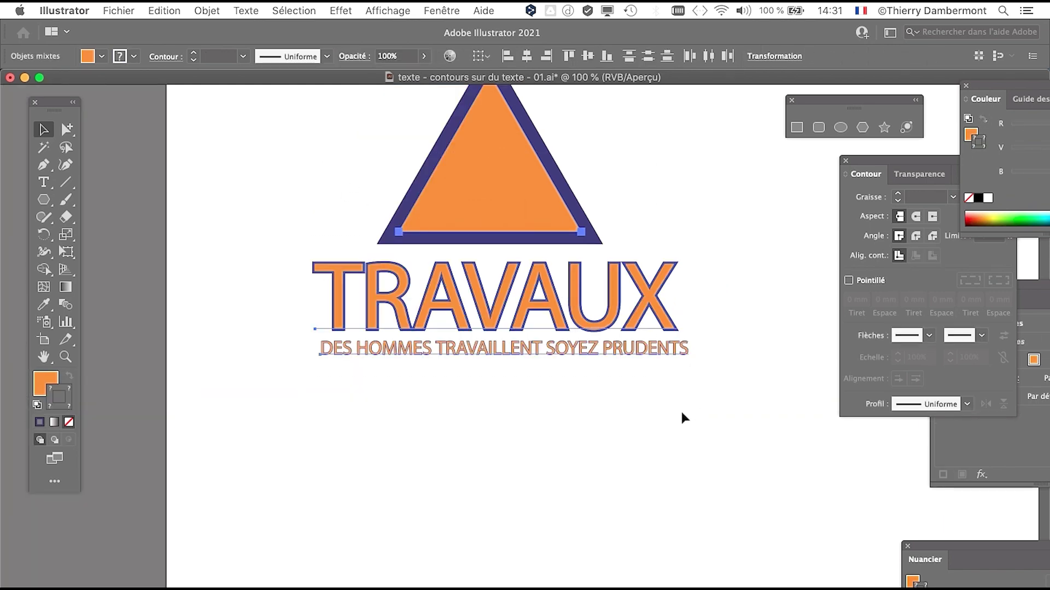
{"action": "left_click", "coordinate": [220, 11]}
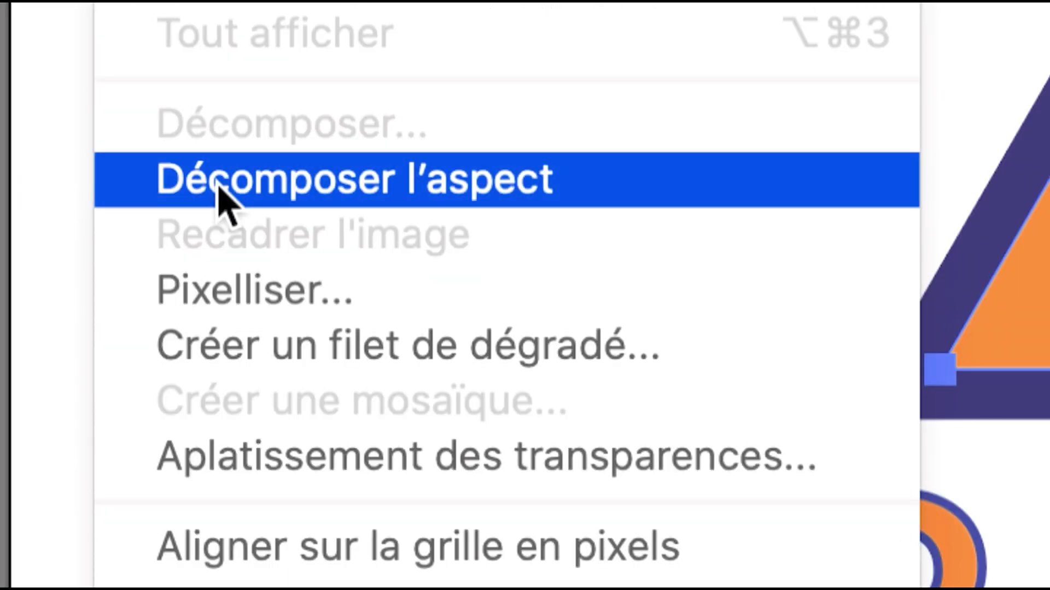
{"action": "left_click", "coordinate": [218, 188]}
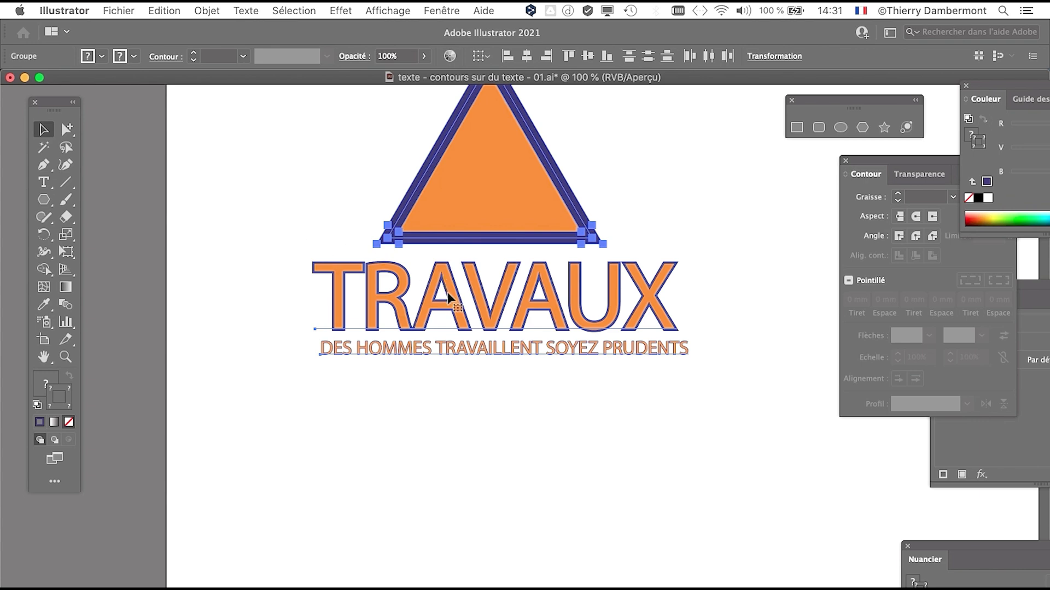
Step: Examine the triangle's expanded outline and the strokes of both text lines up close
{"action": "scroll", "coordinate": [448, 297], "scroll_direction": "up", "scroll_amount": 3}
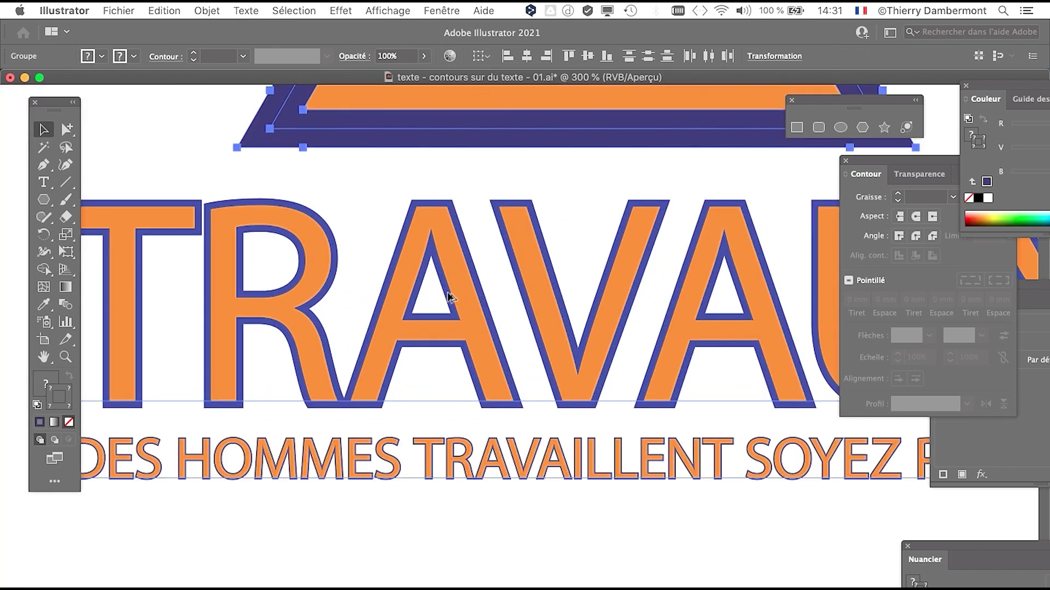
{"action": "scroll", "coordinate": [432, 422], "scroll_direction": "down", "scroll_amount": 2}
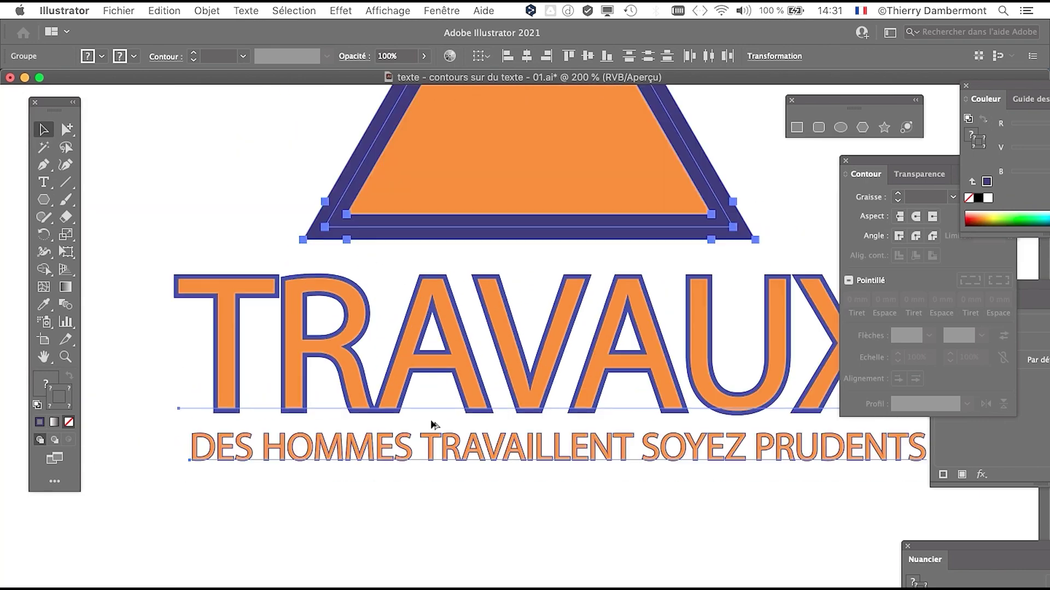
{"action": "left_click", "coordinate": [207, 11]}
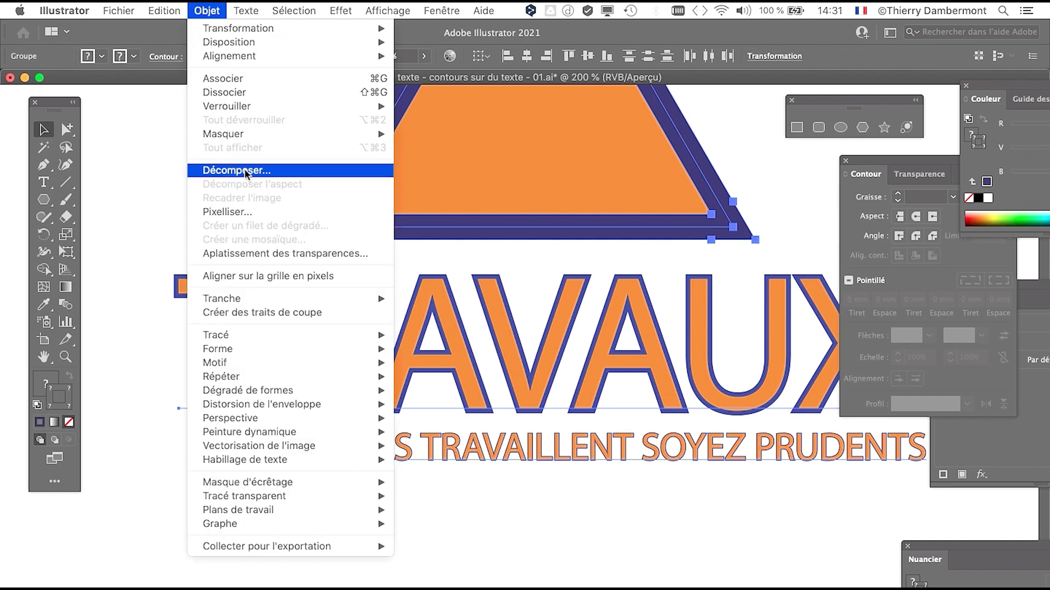
{"action": "left_click", "coordinate": [734, 209]}
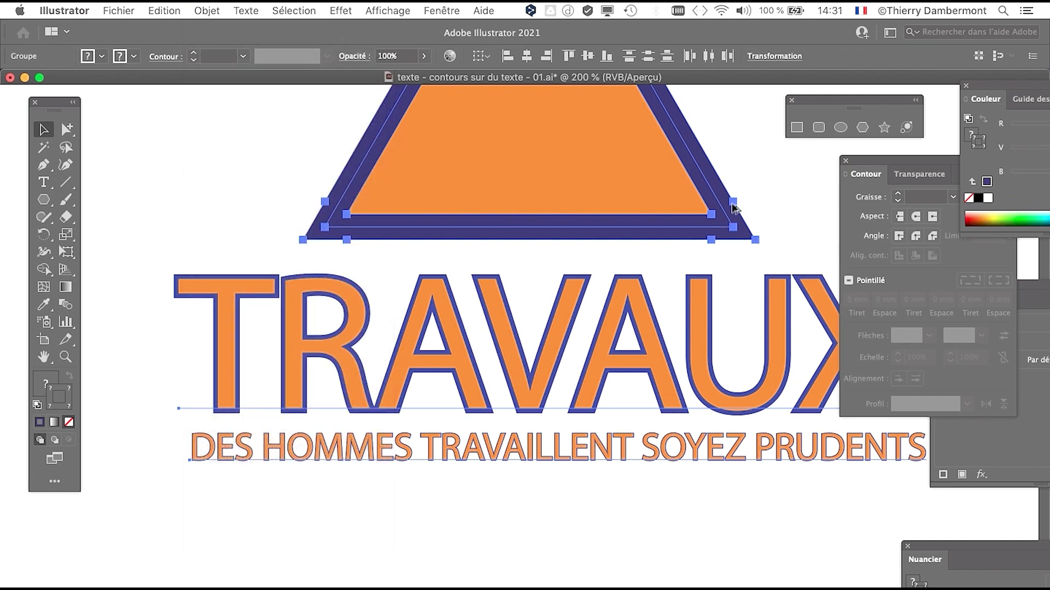
{"action": "scroll", "coordinate": [733, 209], "scroll_direction": "up", "scroll_amount": 2}
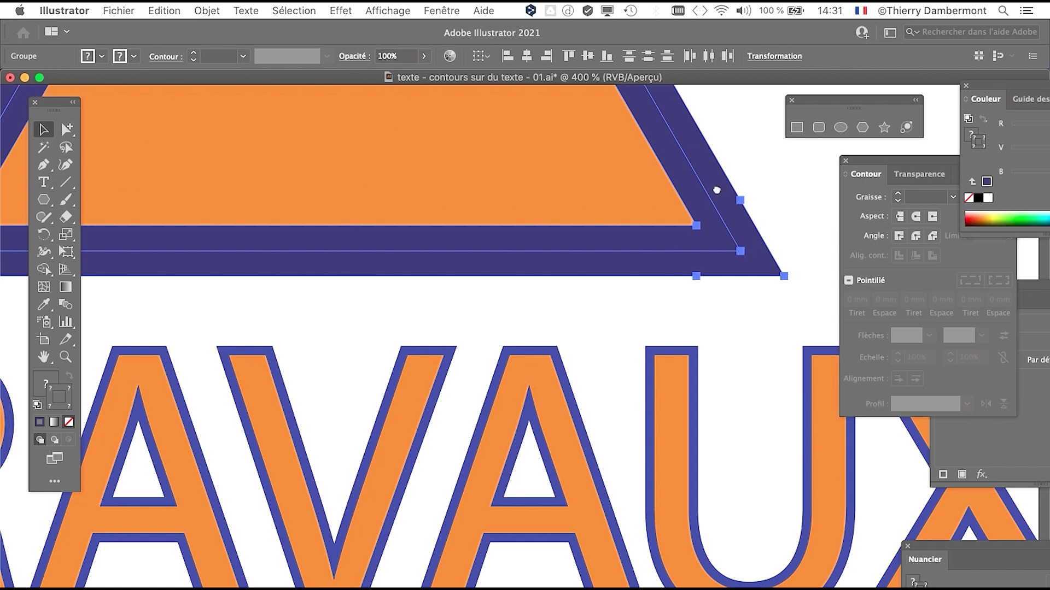
{"action": "scroll", "coordinate": [716, 189], "scroll_direction": "up", "scroll_amount": 15}
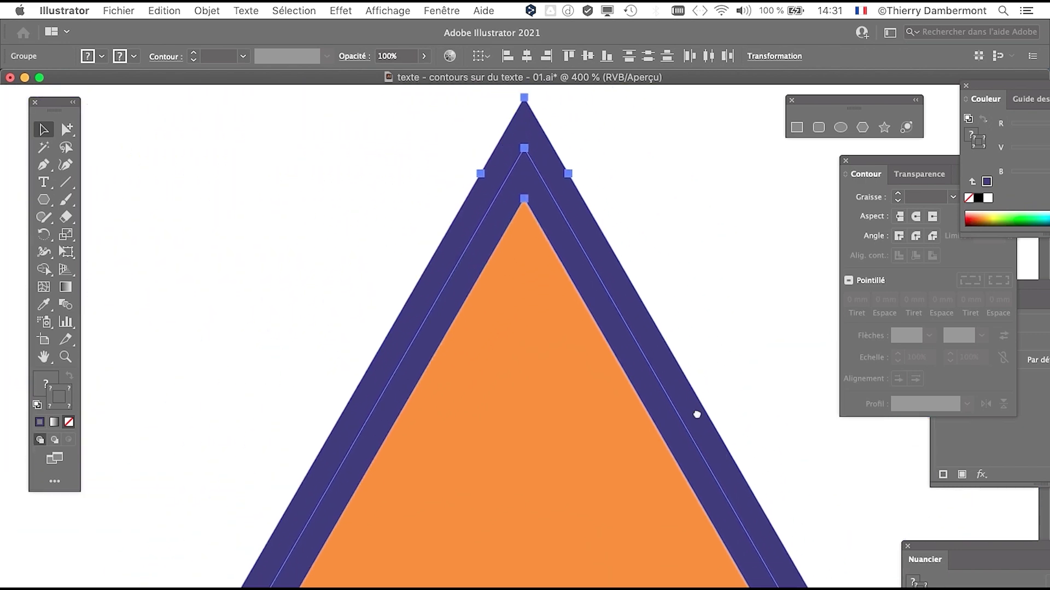
{"action": "scroll", "coordinate": [639, 248], "scroll_direction": "down", "scroll_amount": 5}
{"action": "scroll", "coordinate": [640, 249], "scroll_direction": "down", "scroll_amount": 2}
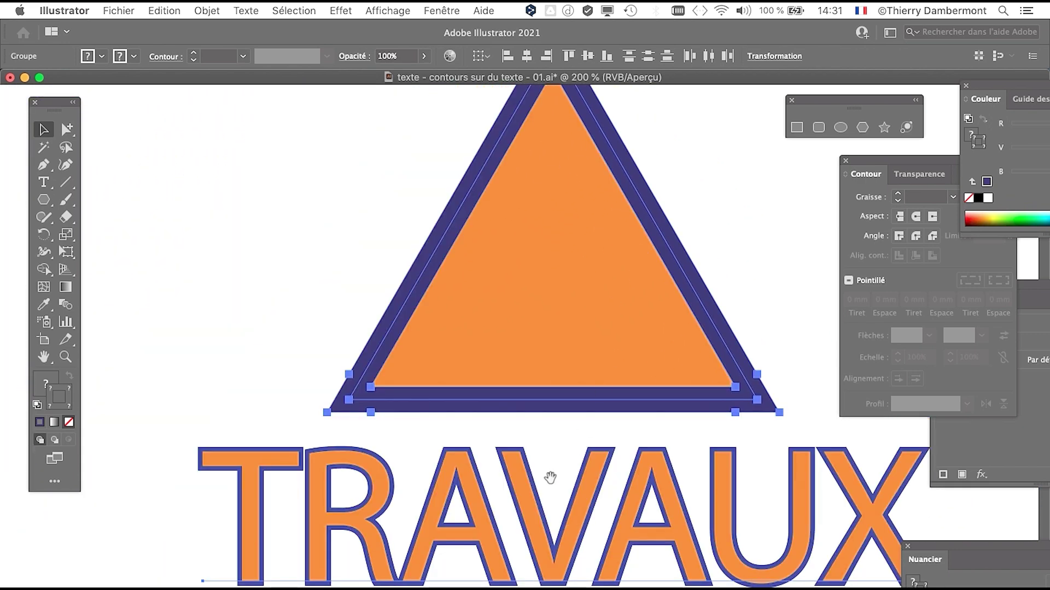
{"action": "scroll", "coordinate": [549, 477], "scroll_direction": "down", "scroll_amount": 5}
{"action": "scroll", "coordinate": [487, 312], "scroll_direction": "up", "scroll_amount": 2}
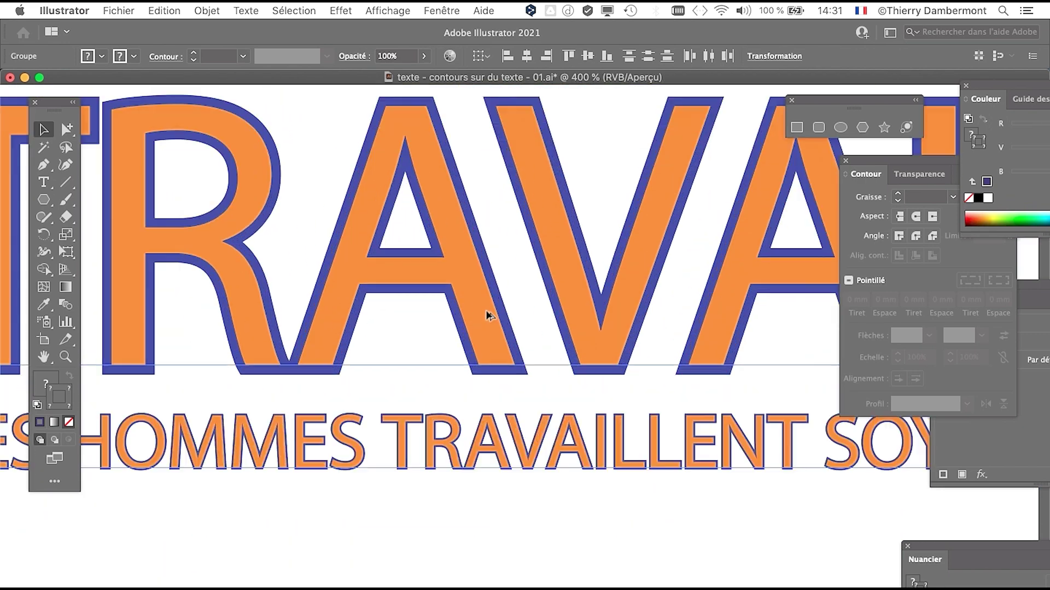
Step: Expand the selected artwork (Décomposer) with Objet and Fond enabled, and deselect it
{"action": "left_click", "coordinate": [198, 8]}
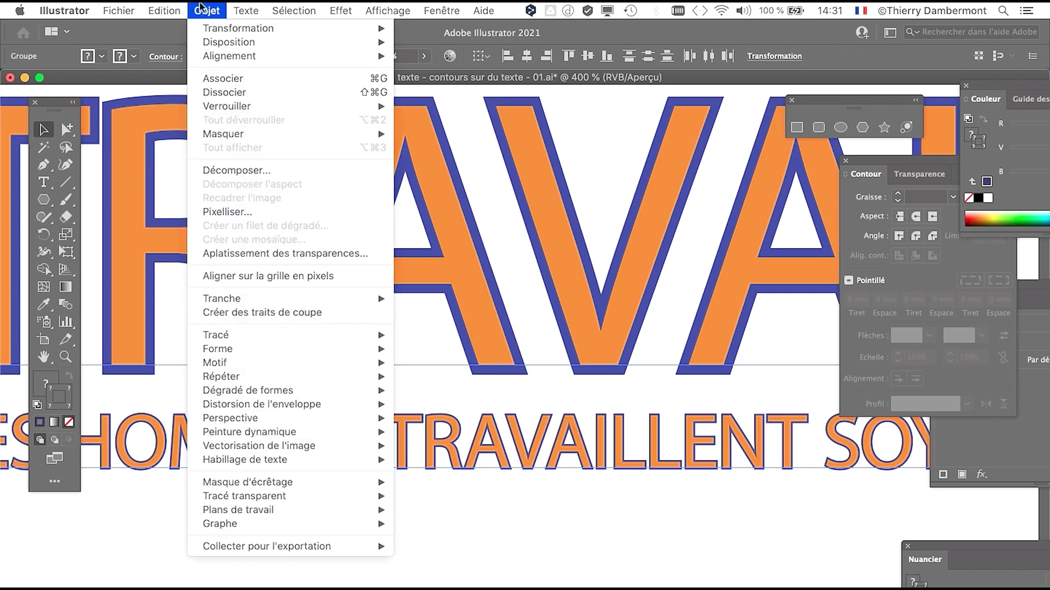
{"action": "left_click", "coordinate": [236, 171]}
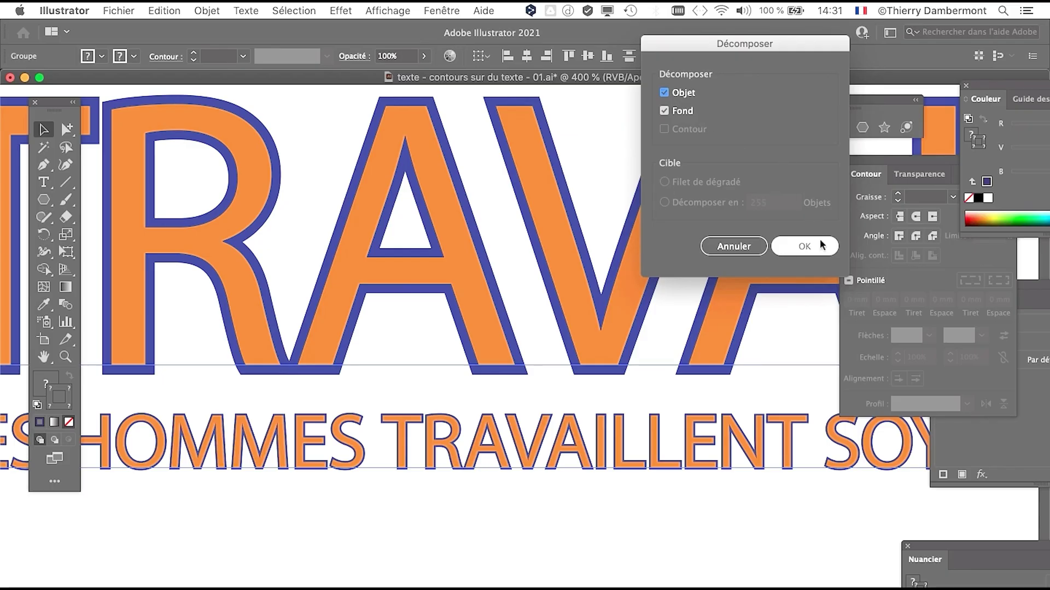
{"action": "left_click", "coordinate": [818, 244]}
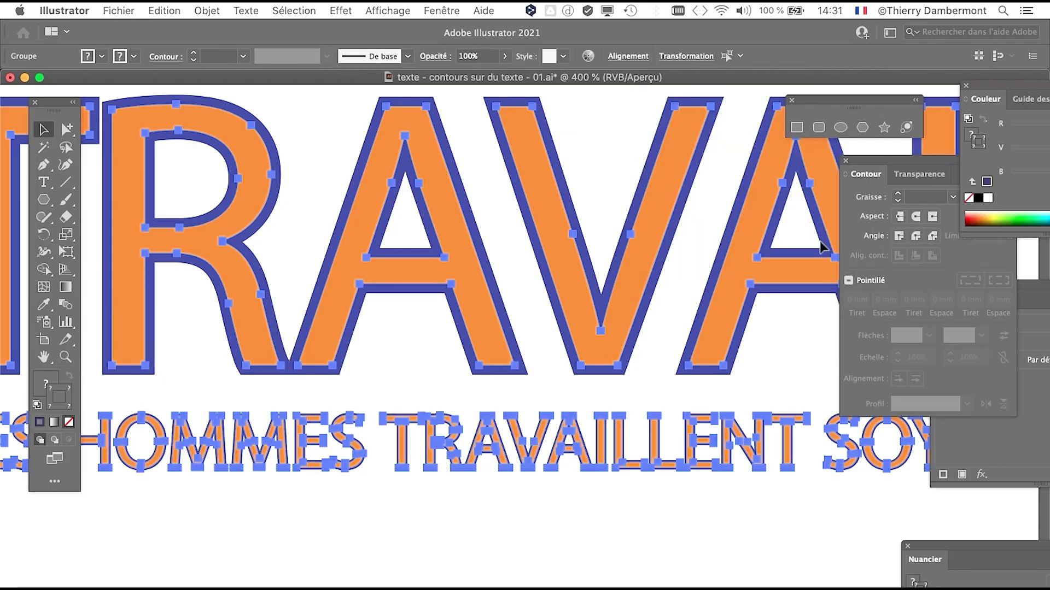
{"action": "scroll", "coordinate": [653, 323], "scroll_direction": "up", "scroll_amount": 1}
{"action": "left_click", "coordinate": [655, 318]}
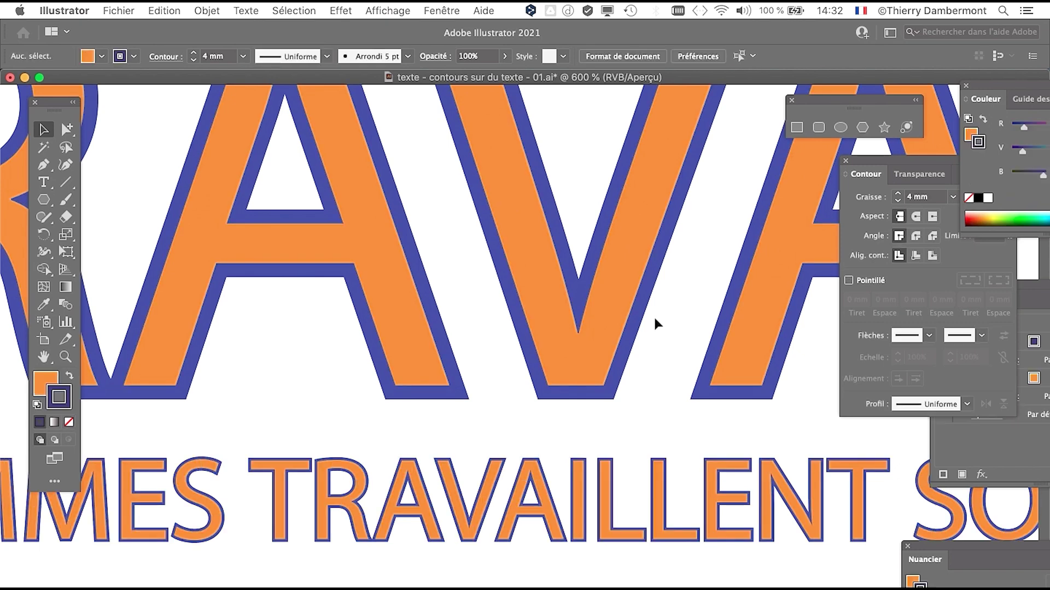
Step: Try moving the orange shape of the V in TRAVAUX with Direct Selection, undo the move and deselect it
{"action": "key", "text": "a"}
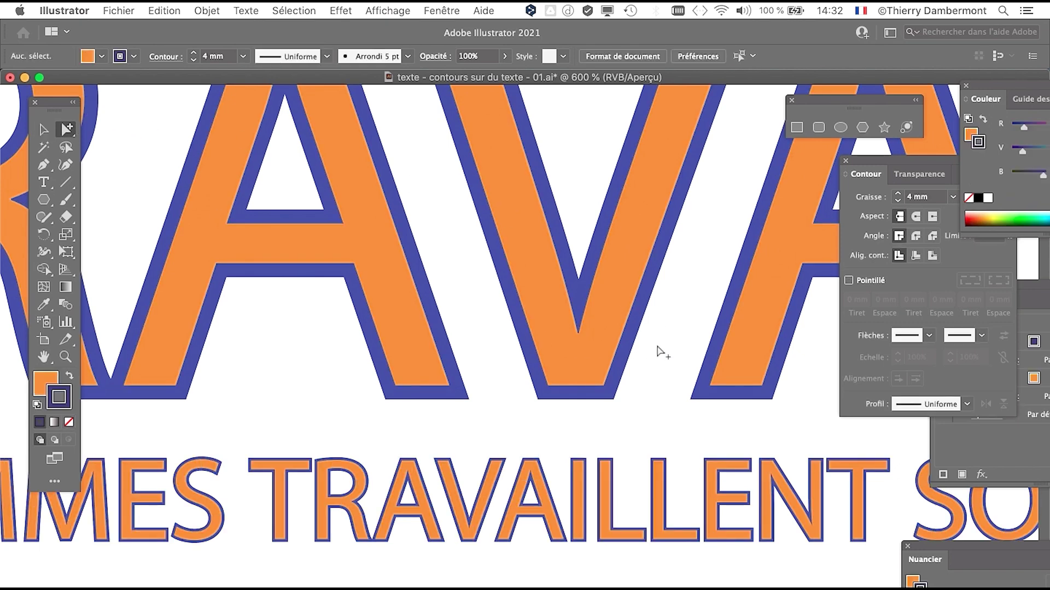
{"action": "left_click", "coordinate": [618, 328]}
{"action": "left_click_drag", "start_coordinate": [608, 337], "coordinate": [744, 256]}
{"action": "key", "text": "super+z"}
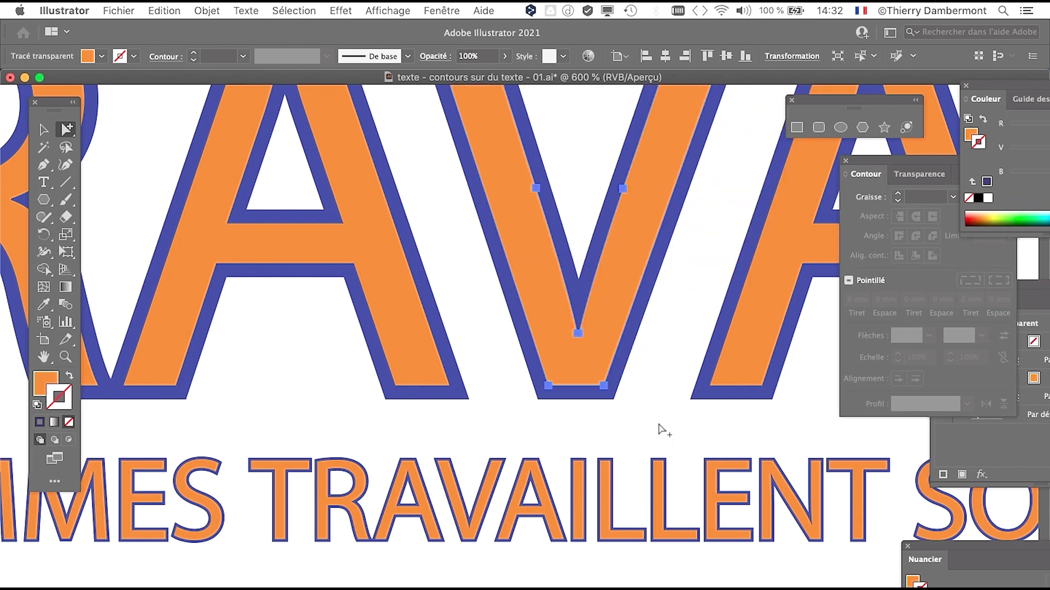
{"action": "left_click", "coordinate": [659, 428]}
{"action": "key", "text": "super+1"}
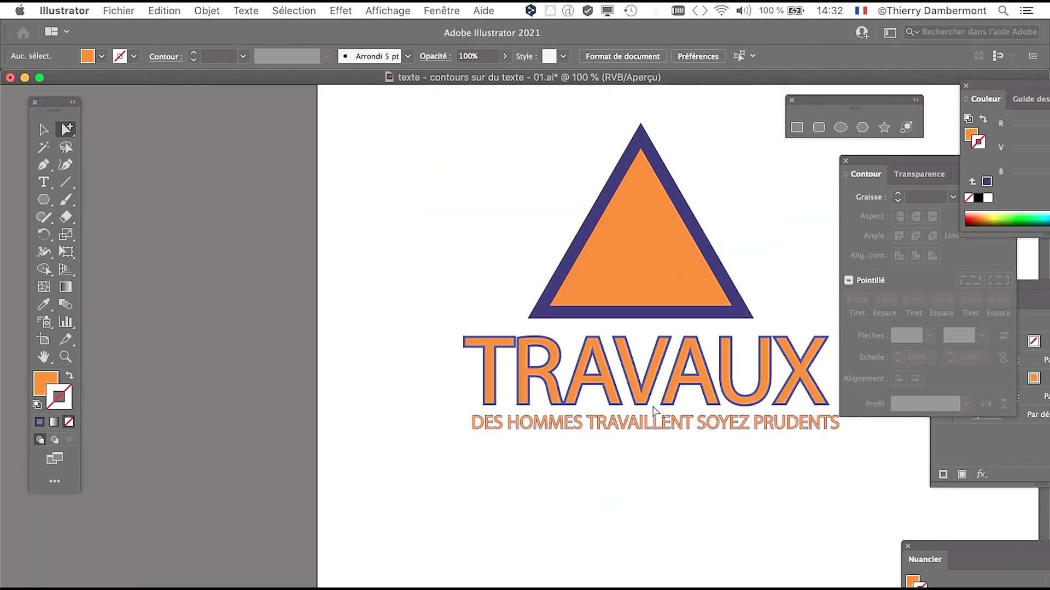
Step: Select the triangle and both expanded text lines together and examine their vector outlines up close
{"action": "left_click_drag", "start_coordinate": [319, 417], "coordinate": [316, 413]}
{"action": "left_click_drag", "start_coordinate": [502, 357], "coordinate": [507, 419]}
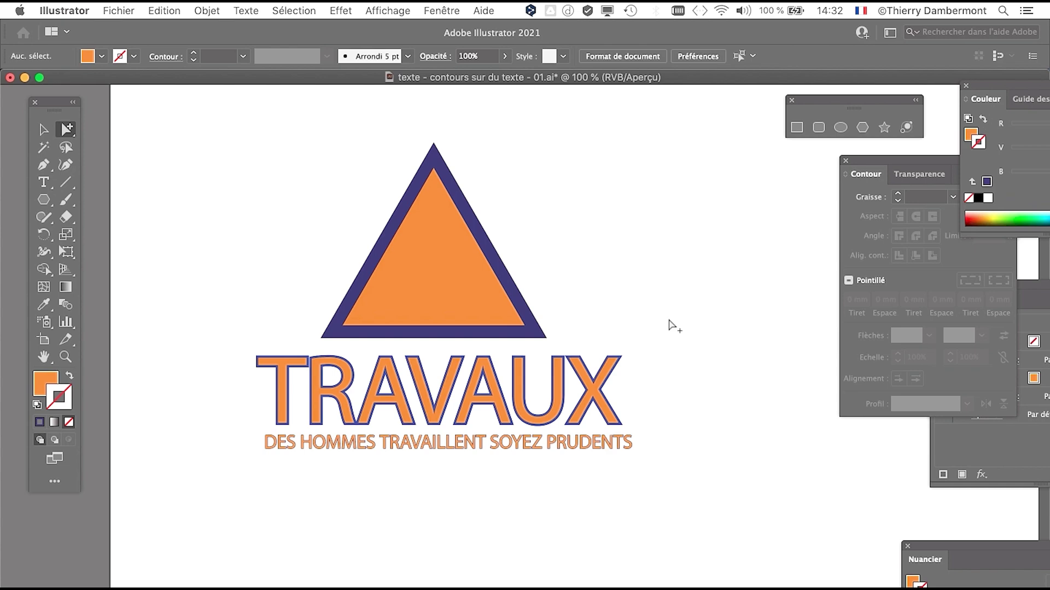
{"action": "left_click", "coordinate": [43, 130]}
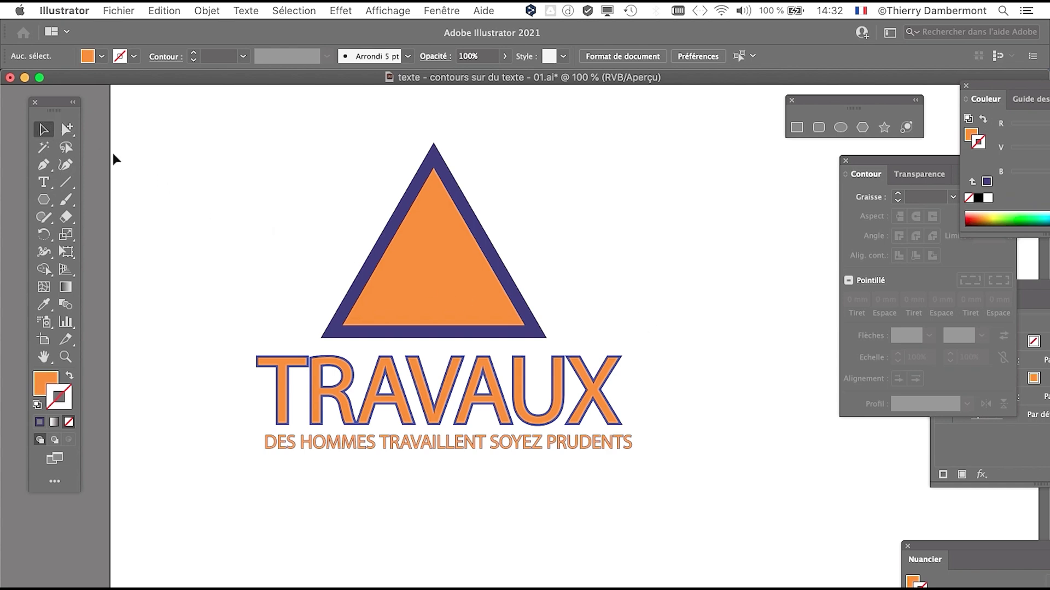
{"action": "left_click_drag", "start_coordinate": [653, 501], "coordinate": [655, 502]}
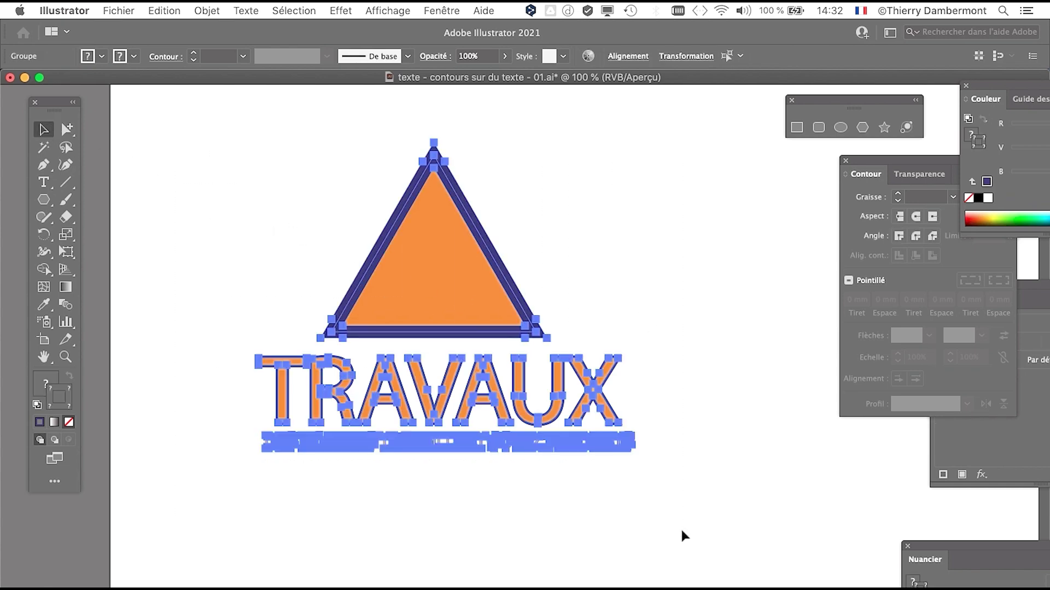
{"action": "left_click", "coordinate": [673, 516]}
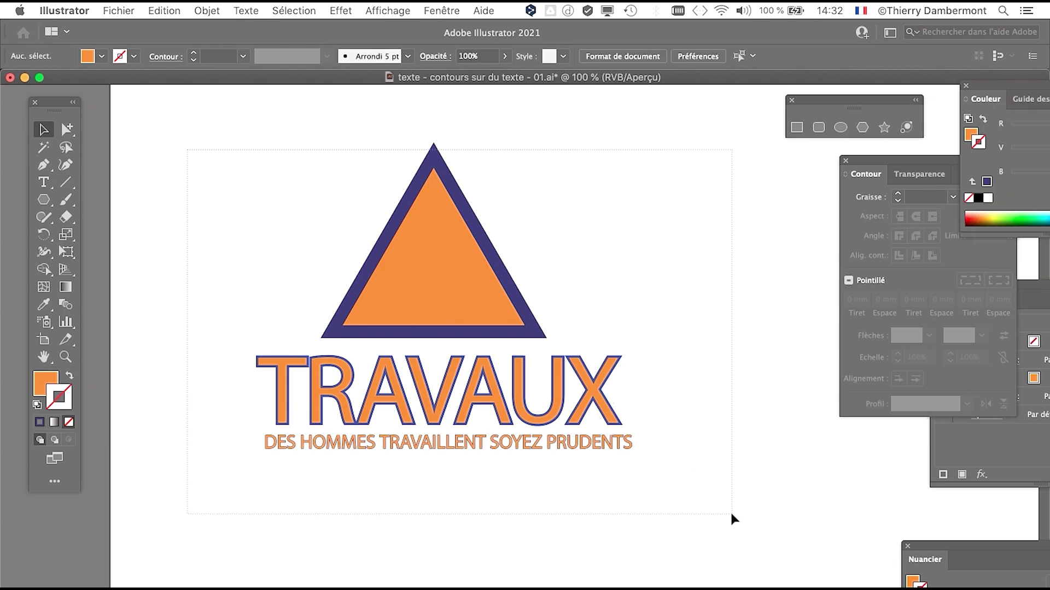
{"action": "left_click_drag", "start_coordinate": [732, 514], "coordinate": [732, 514]}
{"action": "scroll", "coordinate": [586, 450], "scroll_direction": "up", "scroll_amount": 5}
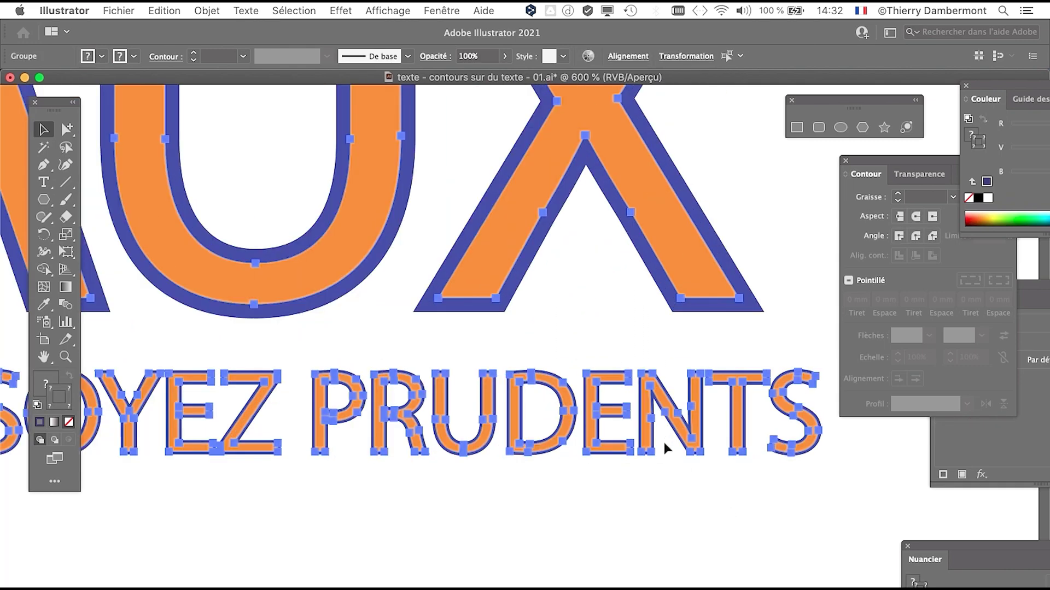
{"action": "scroll", "coordinate": [664, 444], "scroll_direction": "down", "scroll_amount": 2}
{"action": "scroll", "coordinate": [661, 463], "scroll_direction": "down", "scroll_amount": 4}
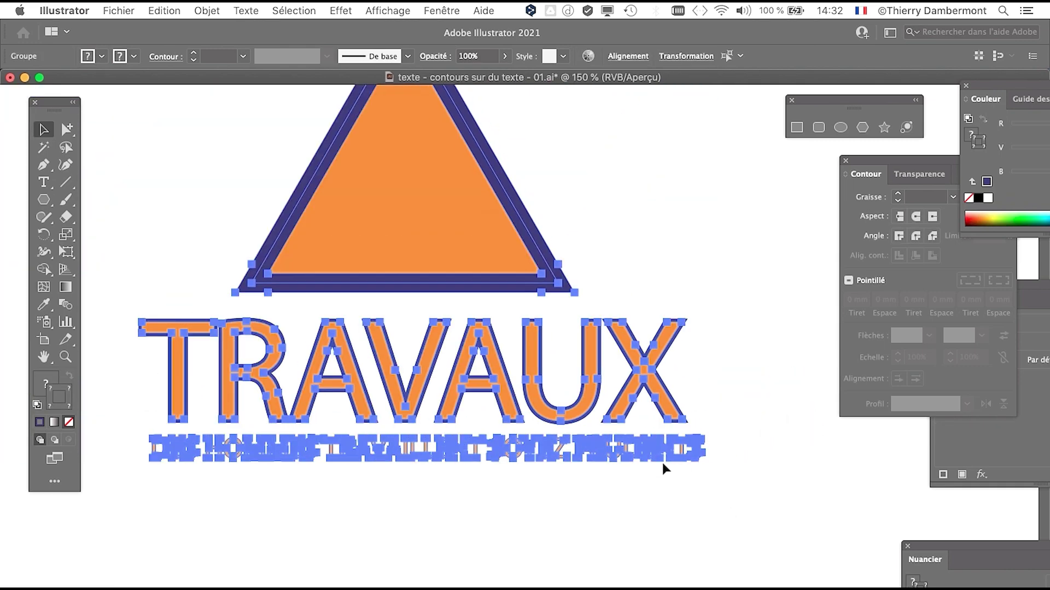
Step: Scale the whole sign down proportionally around its centre to less than half its size with Free Transform, and deselect it
{"action": "left_click", "coordinate": [66, 252]}
{"action": "scroll", "coordinate": [580, 418], "scroll_direction": "down", "scroll_amount": 1}
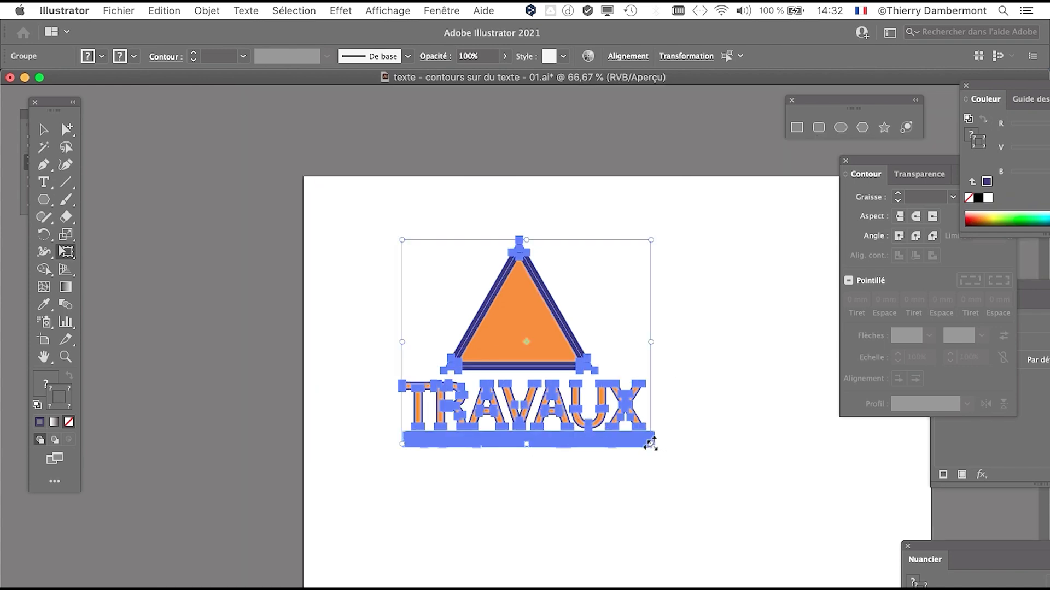
{"action": "left_click_drag", "start_coordinate": [652, 444], "coordinate": [588, 388]}
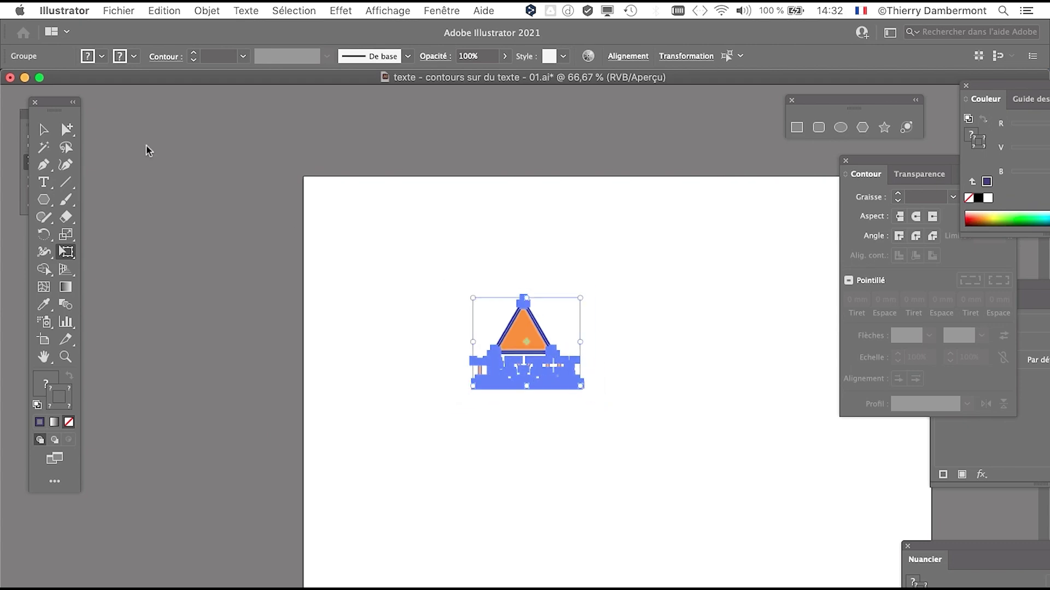
{"action": "left_click", "coordinate": [44, 129]}
{"action": "left_click", "coordinate": [339, 290]}
Step: Try toggling "Mettre à l'échelle les contours et les effets" in the general preferences, and cancel the changes
{"action": "left_click", "coordinate": [64, 10]}
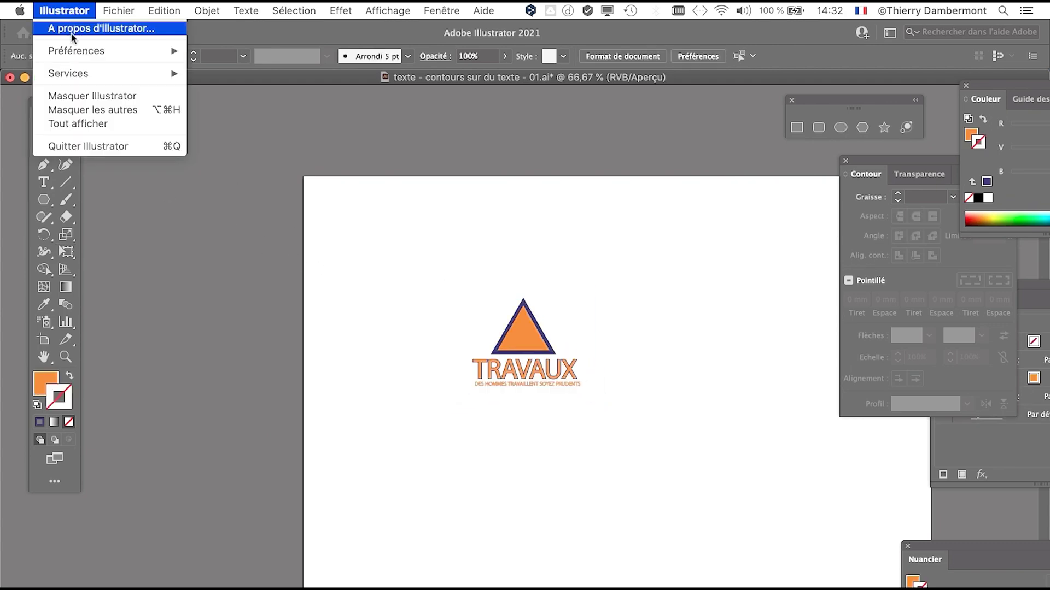
{"action": "mouse_move", "coordinate": [146, 51]}
{"action": "left_click", "coordinate": [262, 50]}
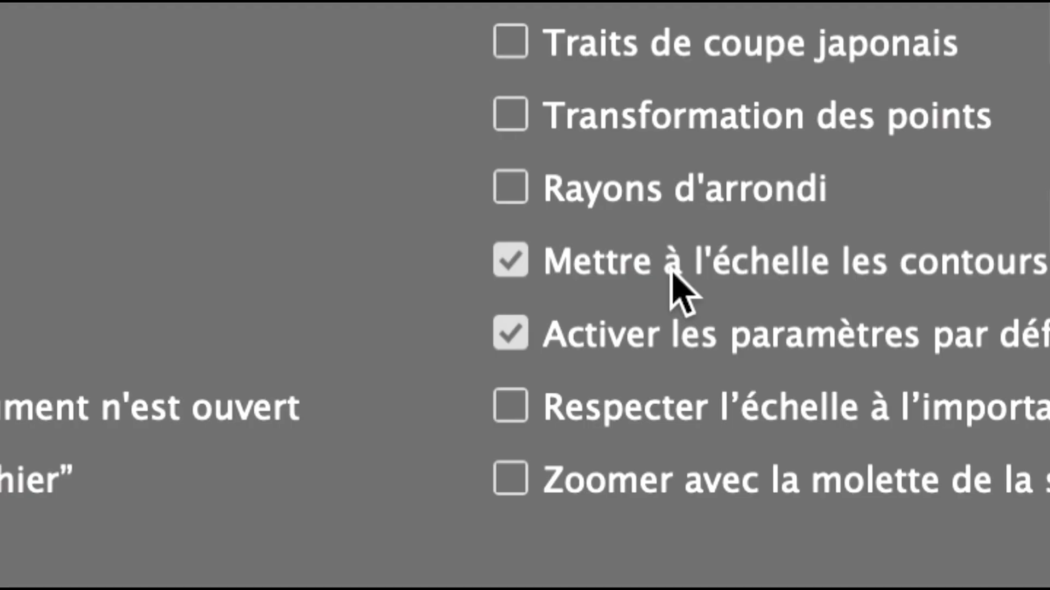
{"action": "left_click", "coordinate": [690, 273]}
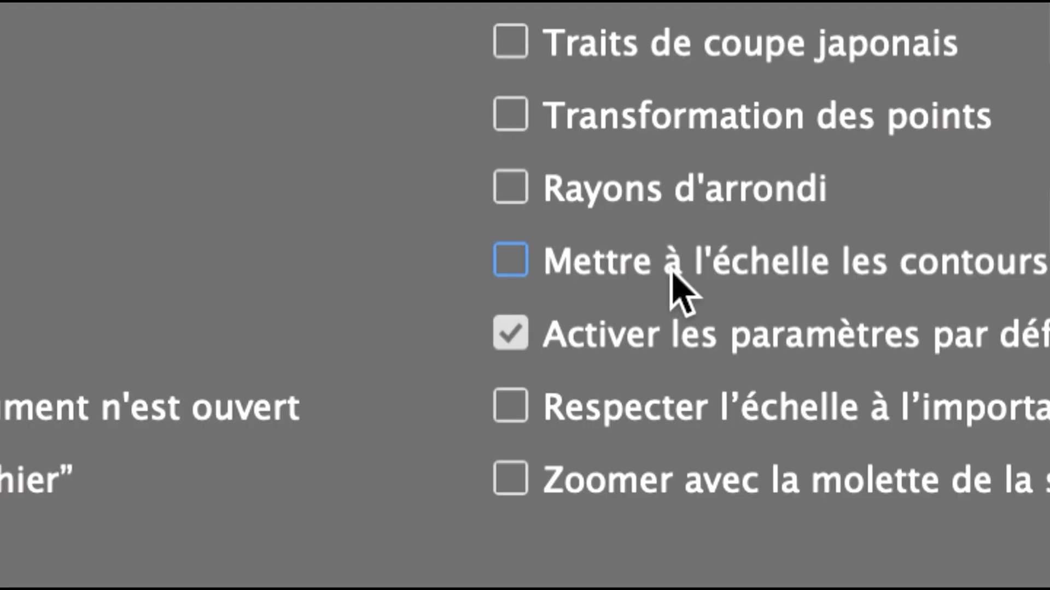
{"action": "left_click", "coordinate": [745, 271]}
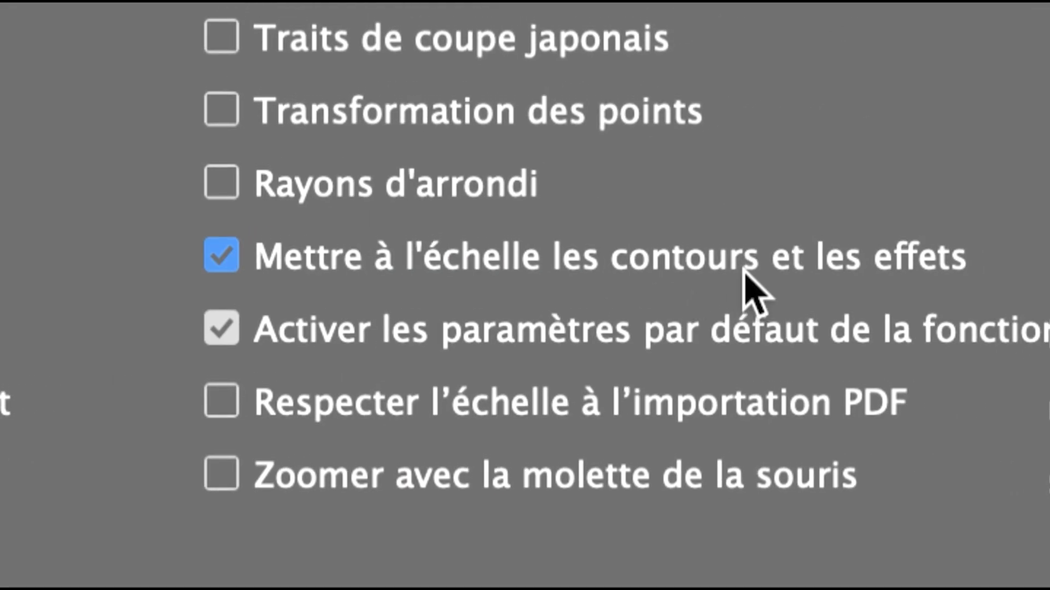
{"action": "left_click", "coordinate": [745, 270]}
{"action": "left_click", "coordinate": [744, 271]}
{"action": "left_click", "coordinate": [744, 271]}
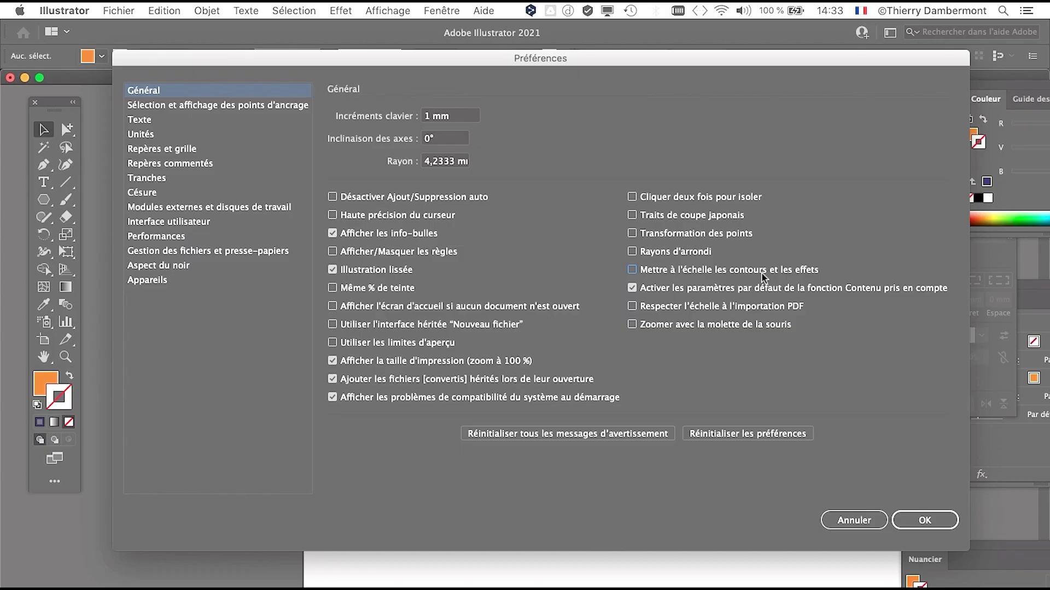
{"action": "left_click", "coordinate": [842, 518]}
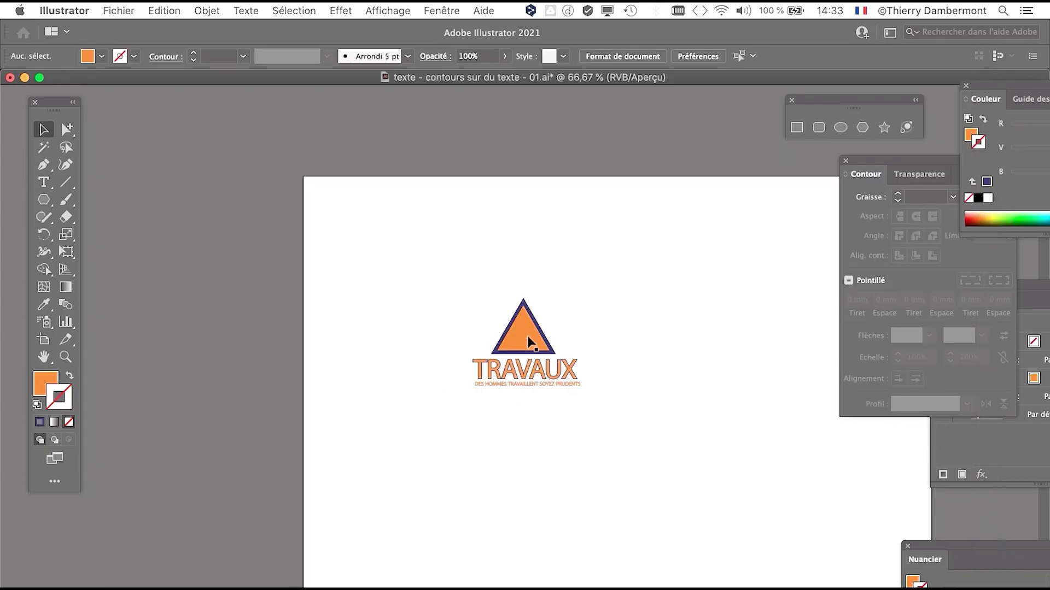
Step: Inspect the scaled-down sign up close and review the stroke and effect scaling option in the general preferences without changing it
{"action": "key", "text": "super+plus"}
{"action": "key", "text": "super+plus"}
{"action": "key", "text": "super+plus"}
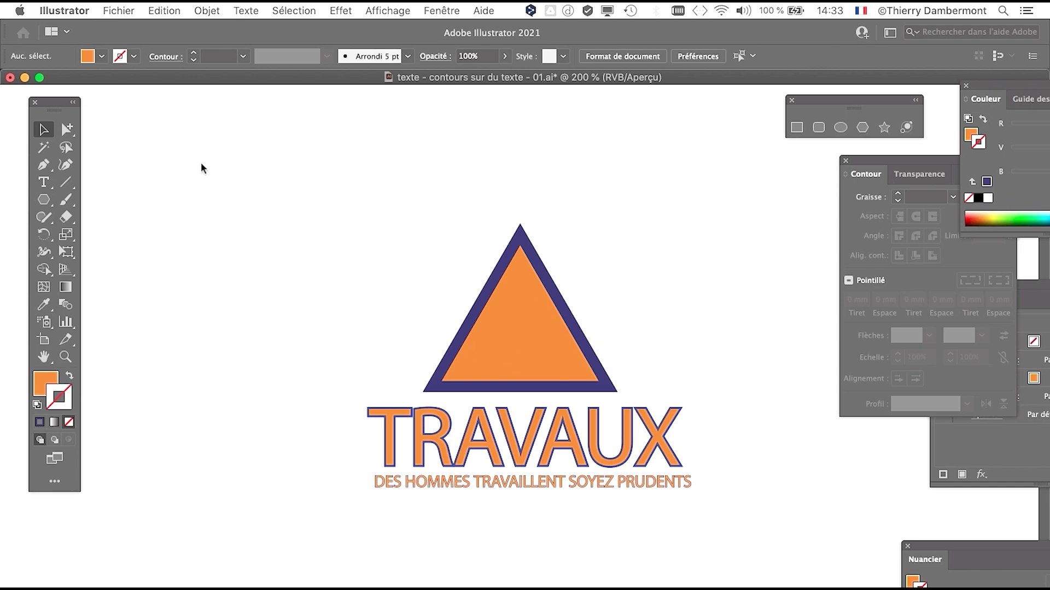
{"action": "left_click", "coordinate": [64, 10]}
{"action": "mouse_move", "coordinate": [82, 49]}
{"action": "left_click", "coordinate": [219, 49]}
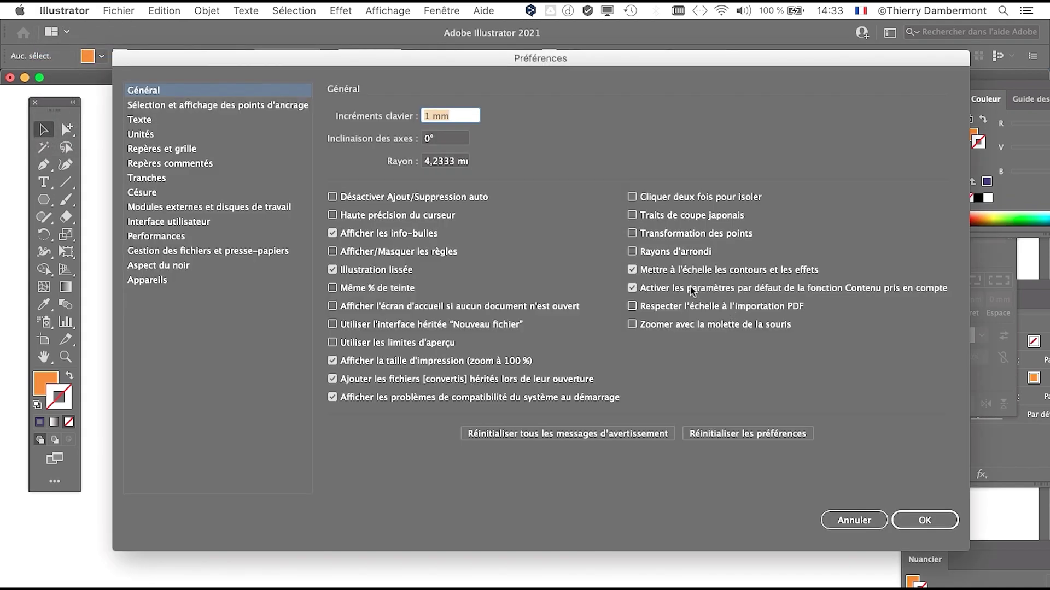
{"action": "key", "text": "Escape"}
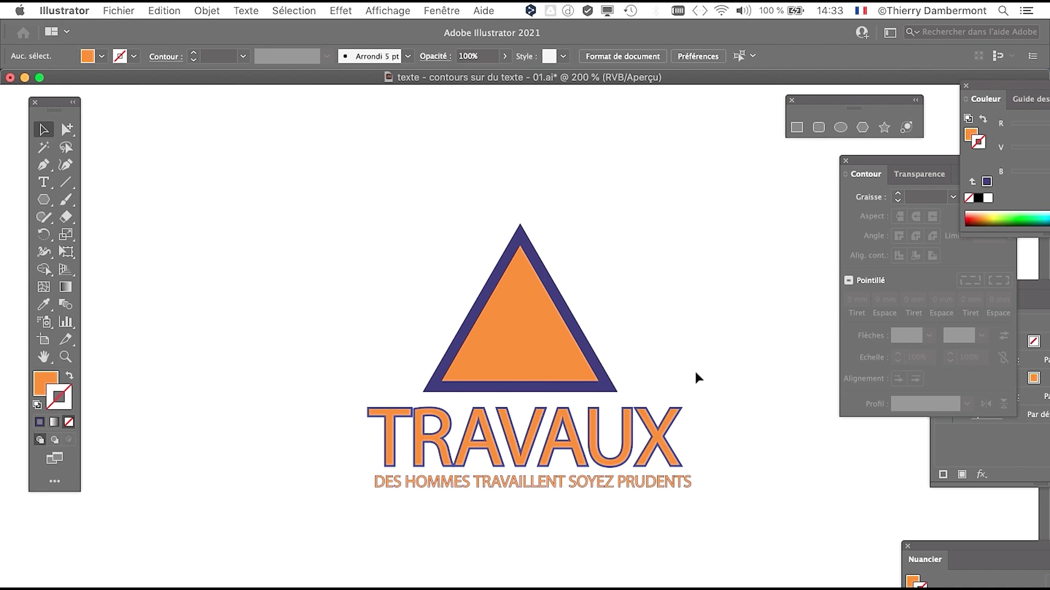
Step: Save the document as a new Adobe Illustrator file named "texte - contours sur du texte - 02.ai", accepting the default Illustrator options
{"action": "scroll", "coordinate": [662, 310], "scroll_direction": "down", "scroll_amount": 2}
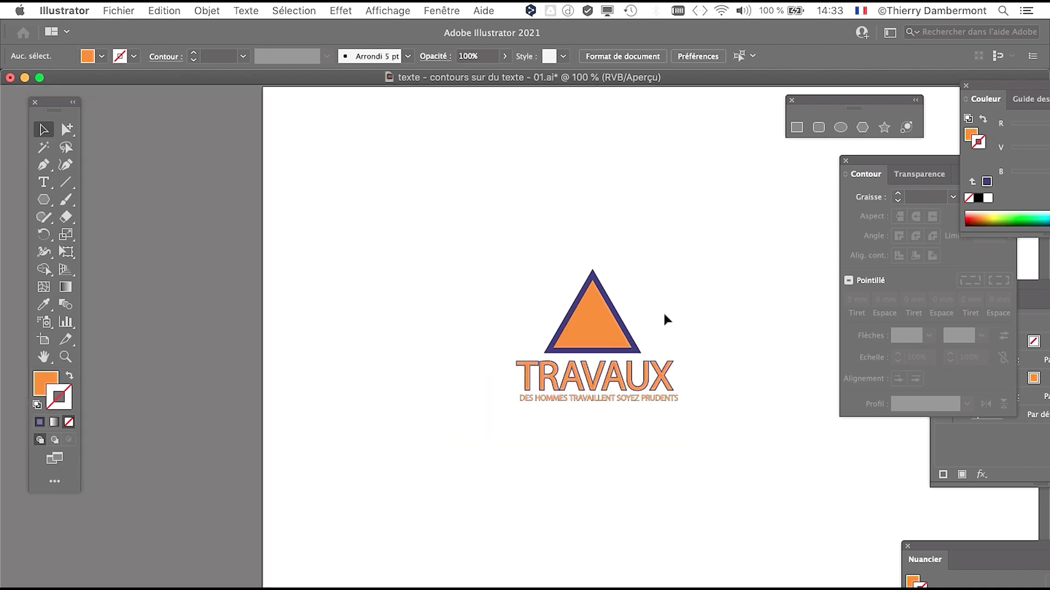
{"action": "left_click", "coordinate": [120, 10]}
{"action": "left_click", "coordinate": [164, 148]}
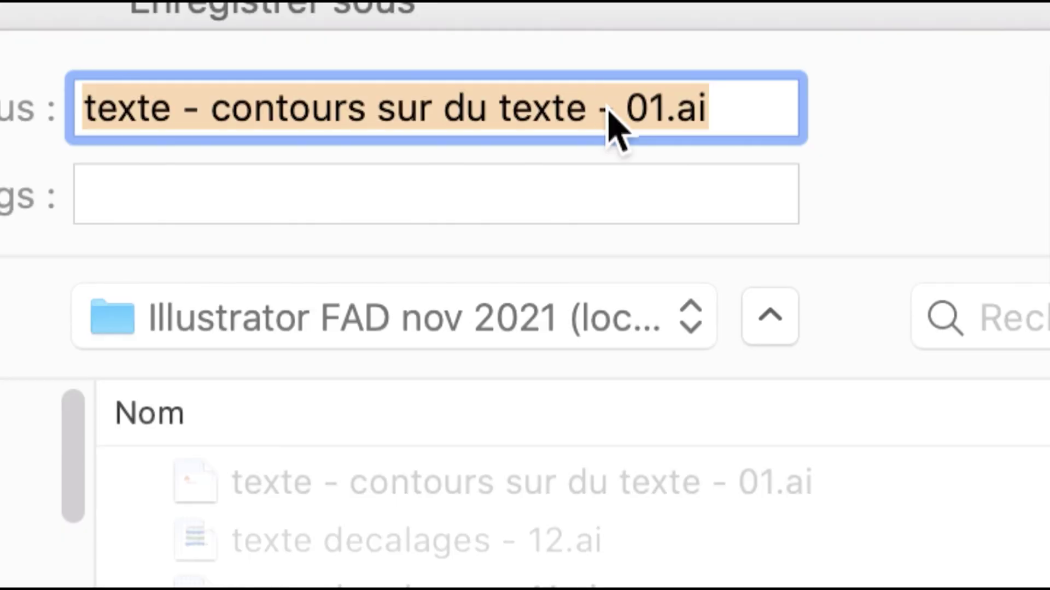
{"action": "left_click", "coordinate": [650, 113]}
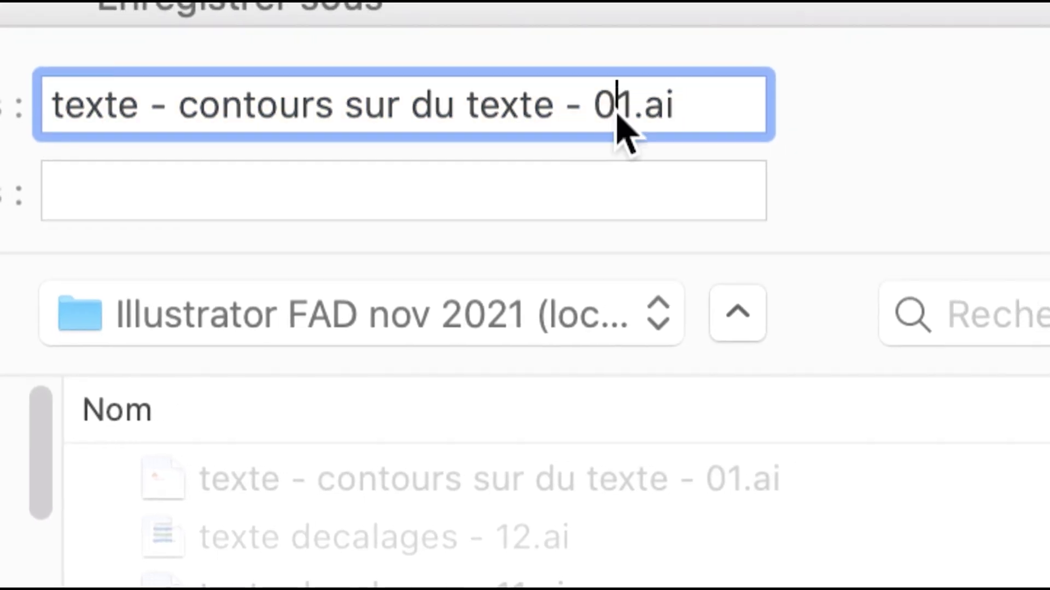
{"action": "key", "text": "shift+Right"}
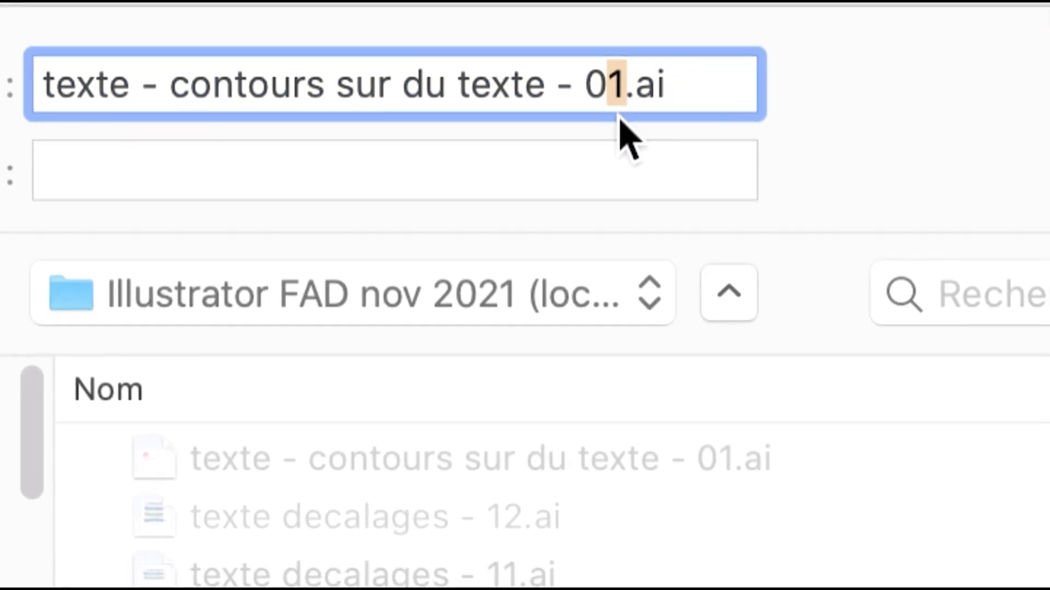
{"action": "type", "text": "2"}
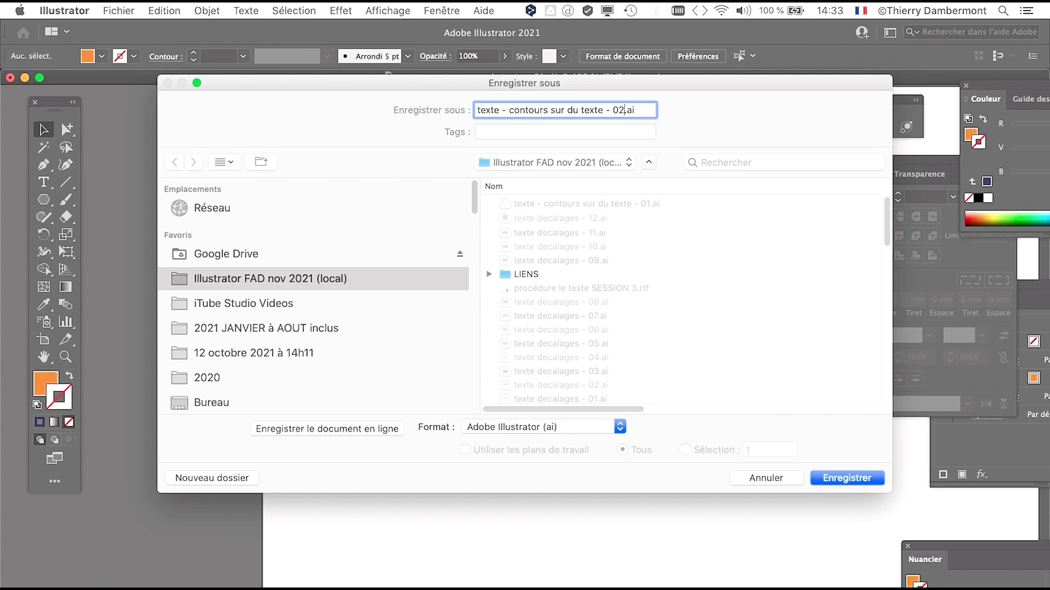
{"action": "key", "text": "Return"}
{"action": "key", "text": "Return"}
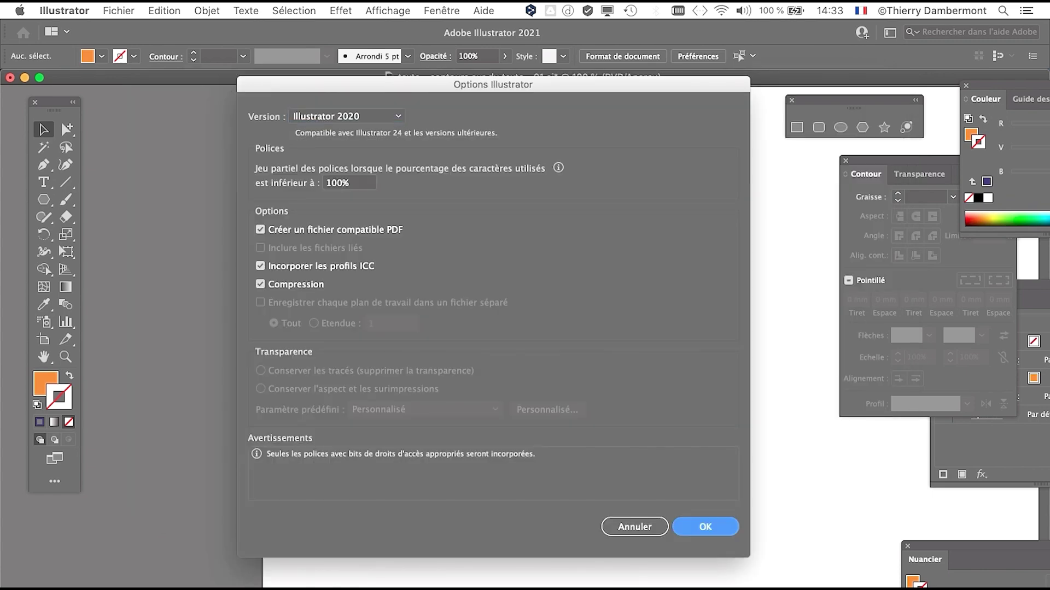
{"action": "key", "text": "super+plus"}
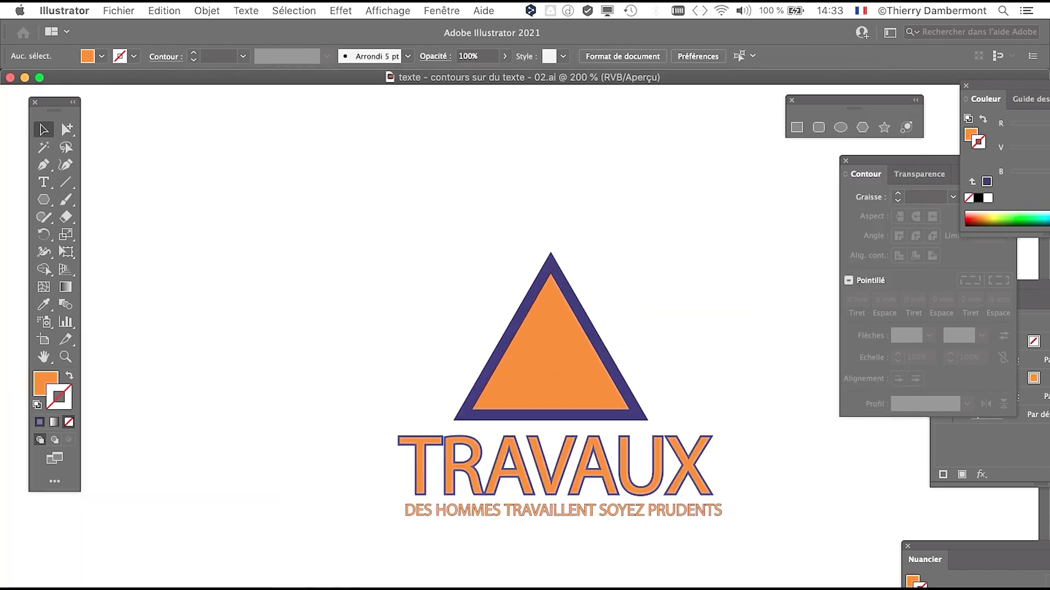
{"action": "key", "text": "super+plus"}
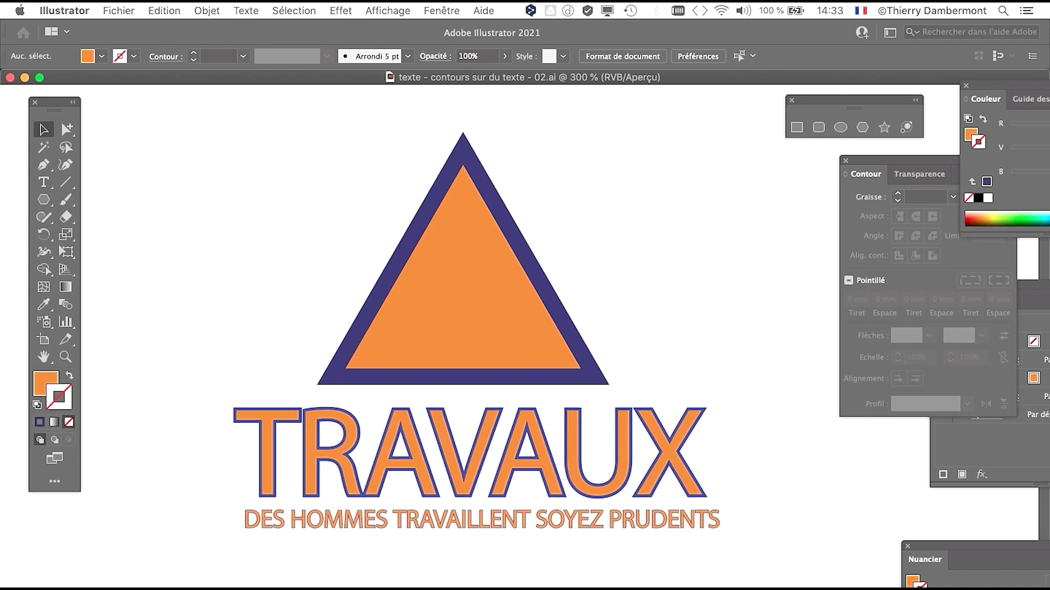